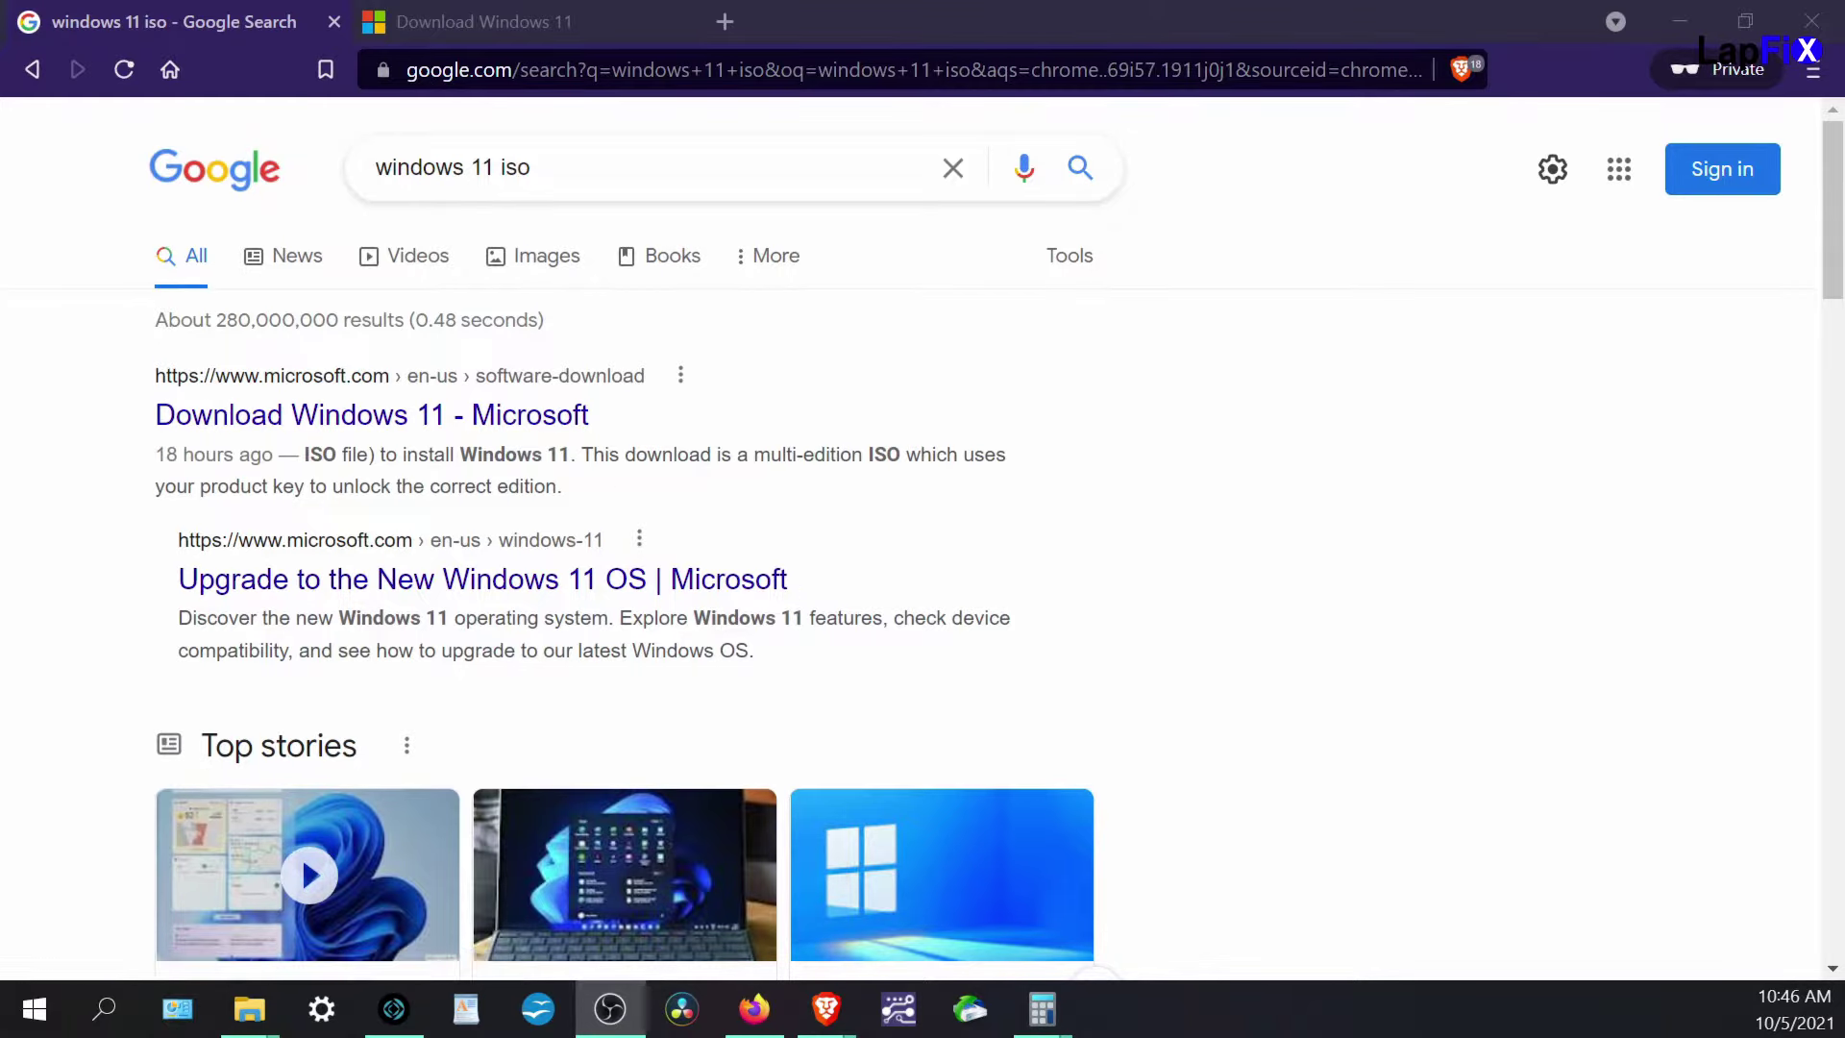
{"action": "left_click", "coordinate": [491, 21]}
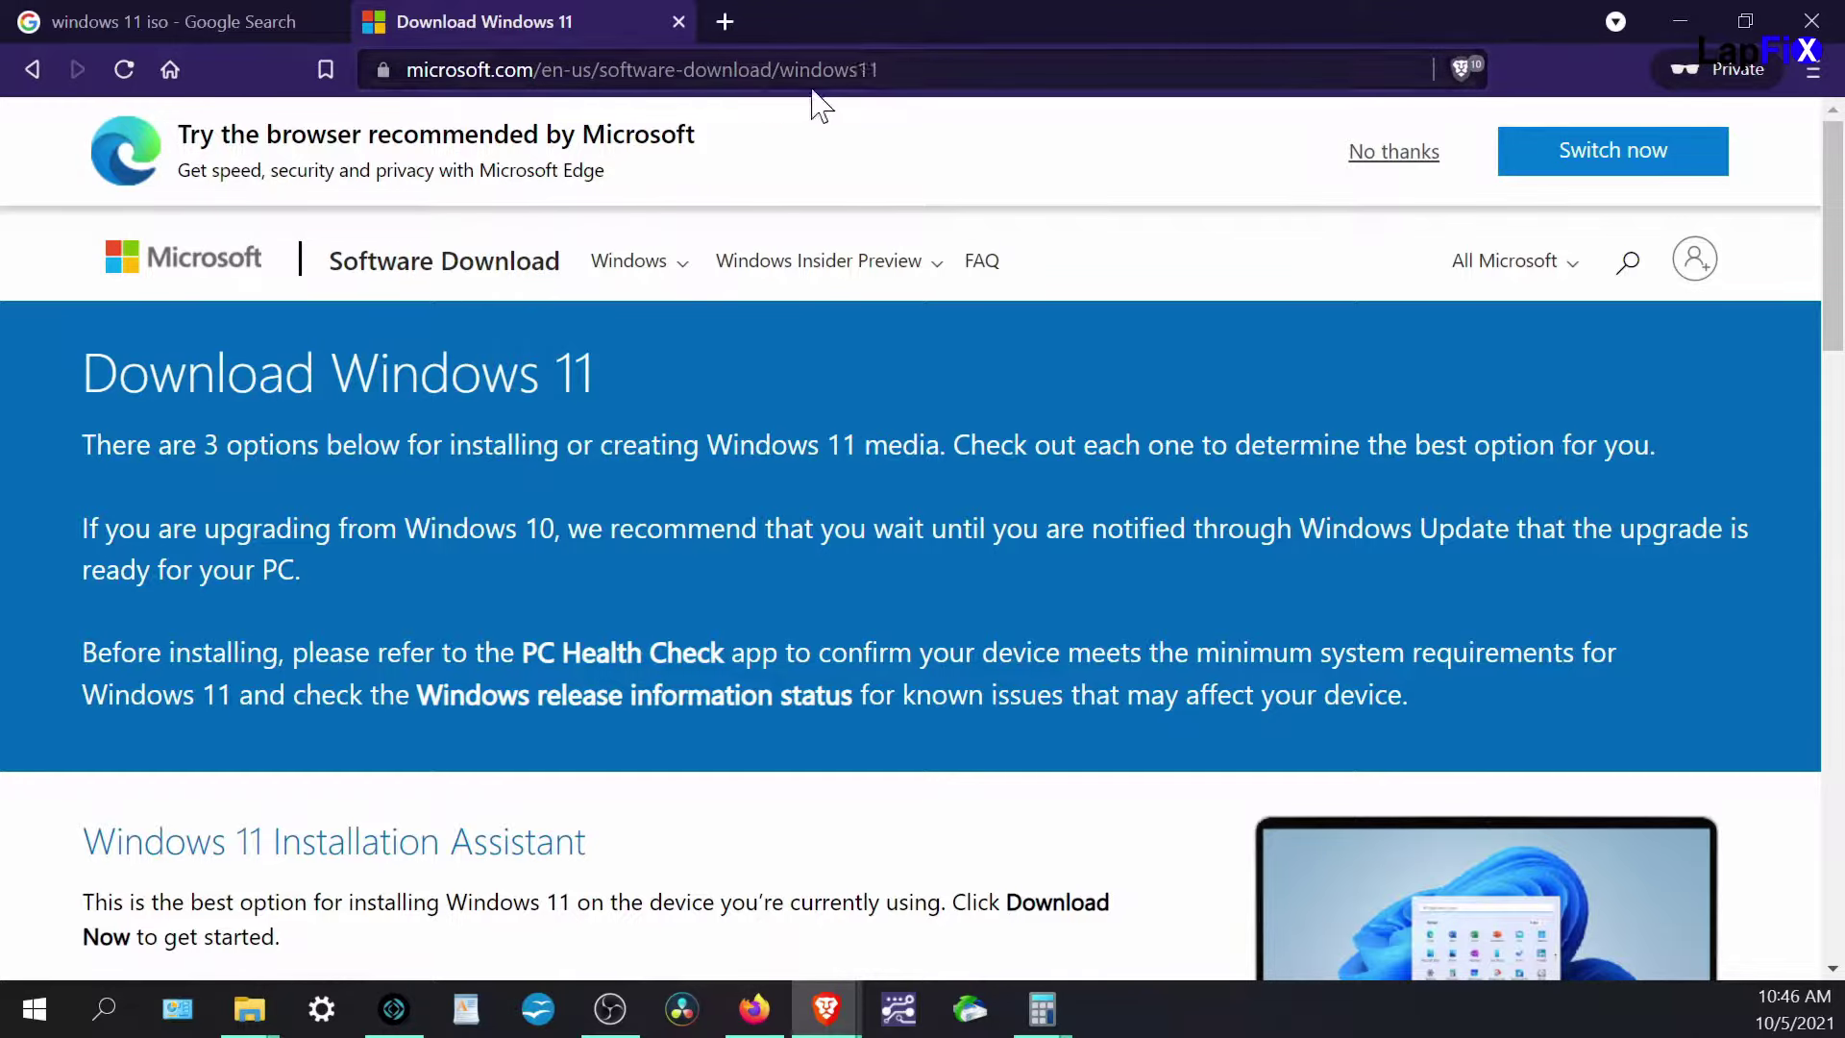
Step: Scroll through the Installation Assistant, Installation Media and Disk Image (ISO) sections of the Windows 11 page
{"action": "scroll", "coordinate": [778, 423], "scroll_direction": "down", "scroll_amount": 5}
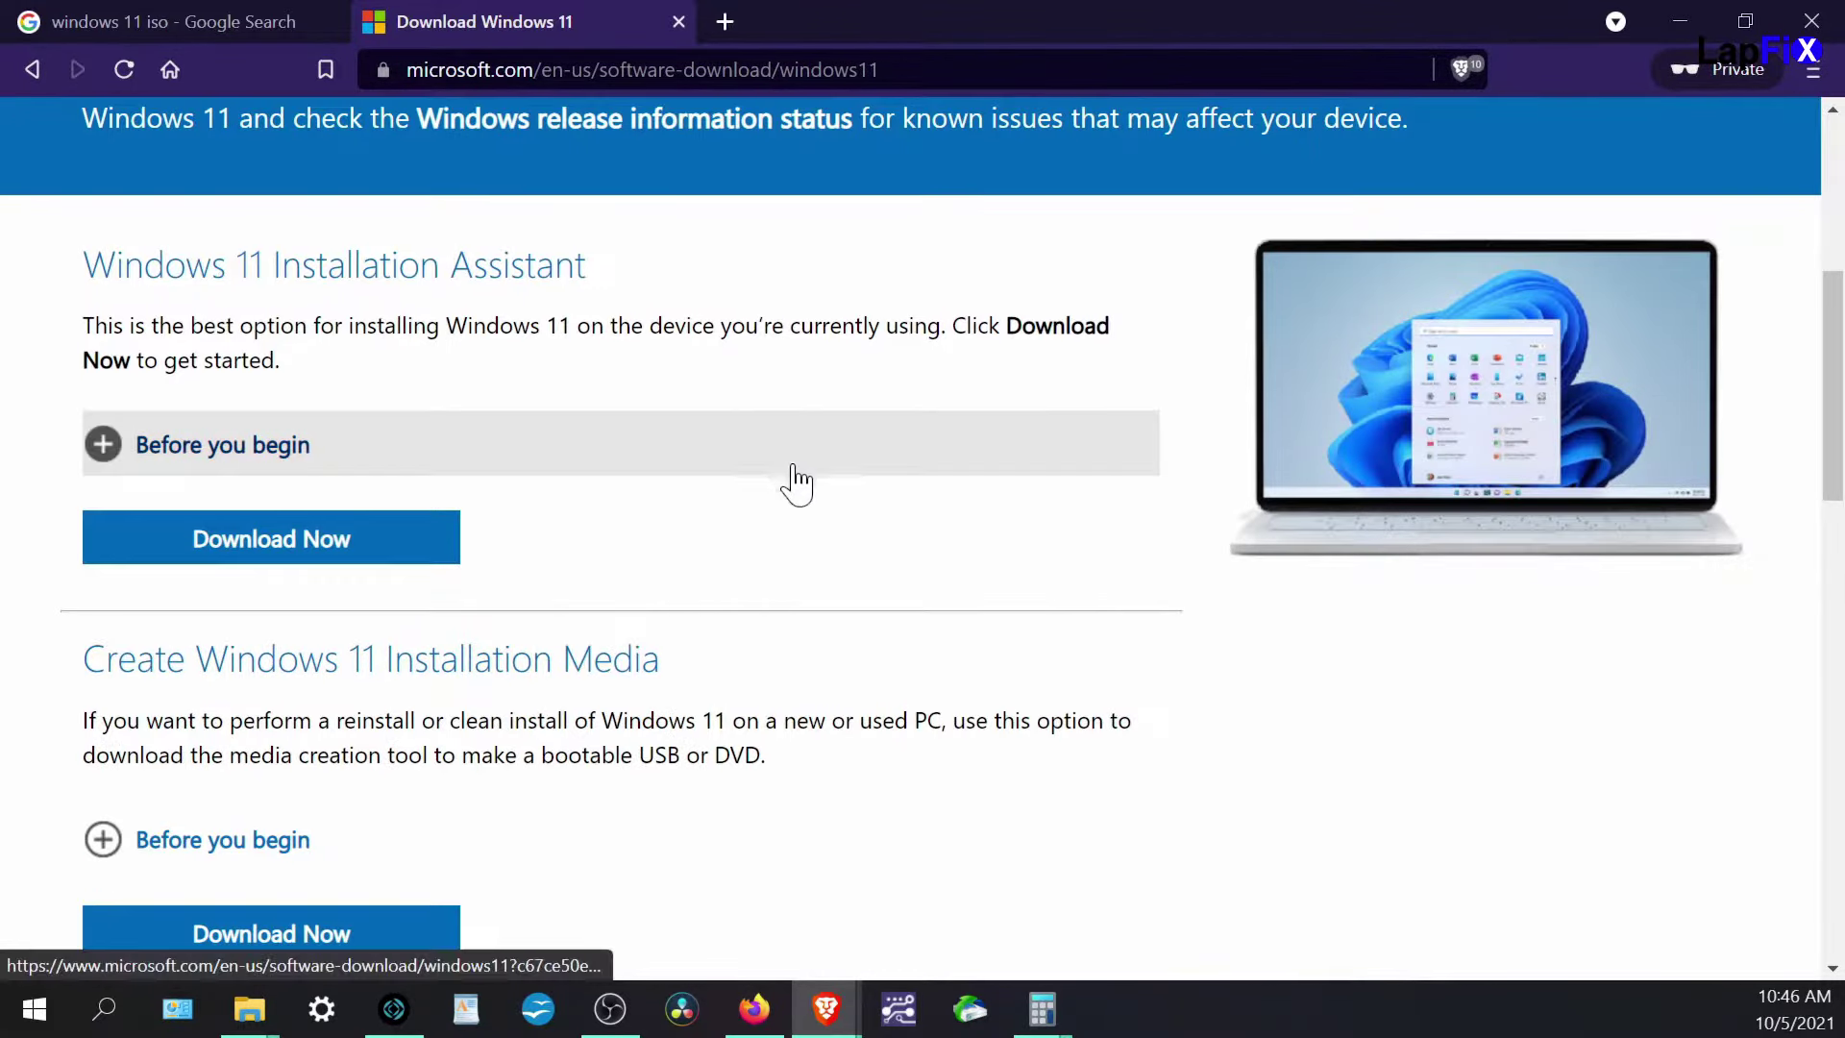
{"action": "scroll", "coordinate": [808, 494], "scroll_direction": "down", "scroll_amount": 1}
{"action": "scroll", "coordinate": [805, 490], "scroll_direction": "up", "scroll_amount": 2}
{"action": "scroll", "coordinate": [812, 500], "scroll_direction": "up", "scroll_amount": 3}
{"action": "scroll", "coordinate": [730, 624], "scroll_direction": "down", "scroll_amount": 1}
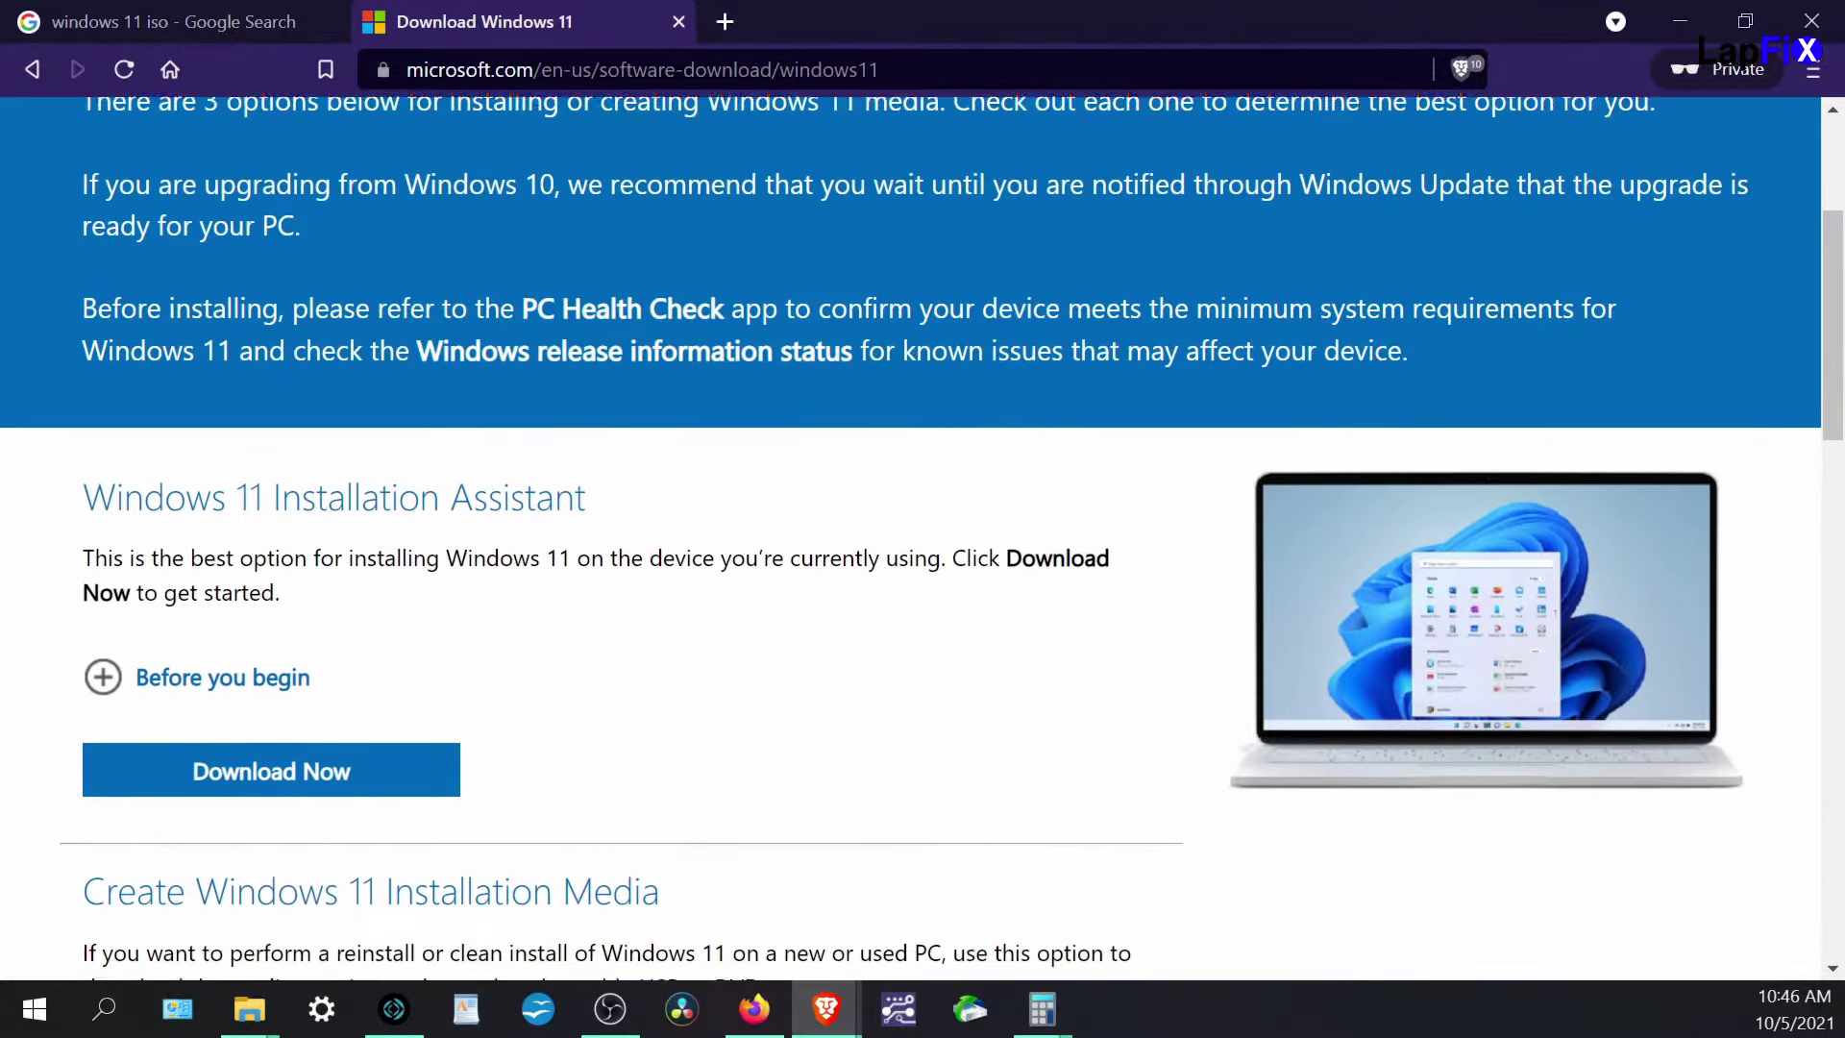
{"action": "scroll", "coordinate": [663, 766], "scroll_direction": "down", "scroll_amount": 2}
{"action": "scroll", "coordinate": [663, 765], "scroll_direction": "up", "scroll_amount": 1}
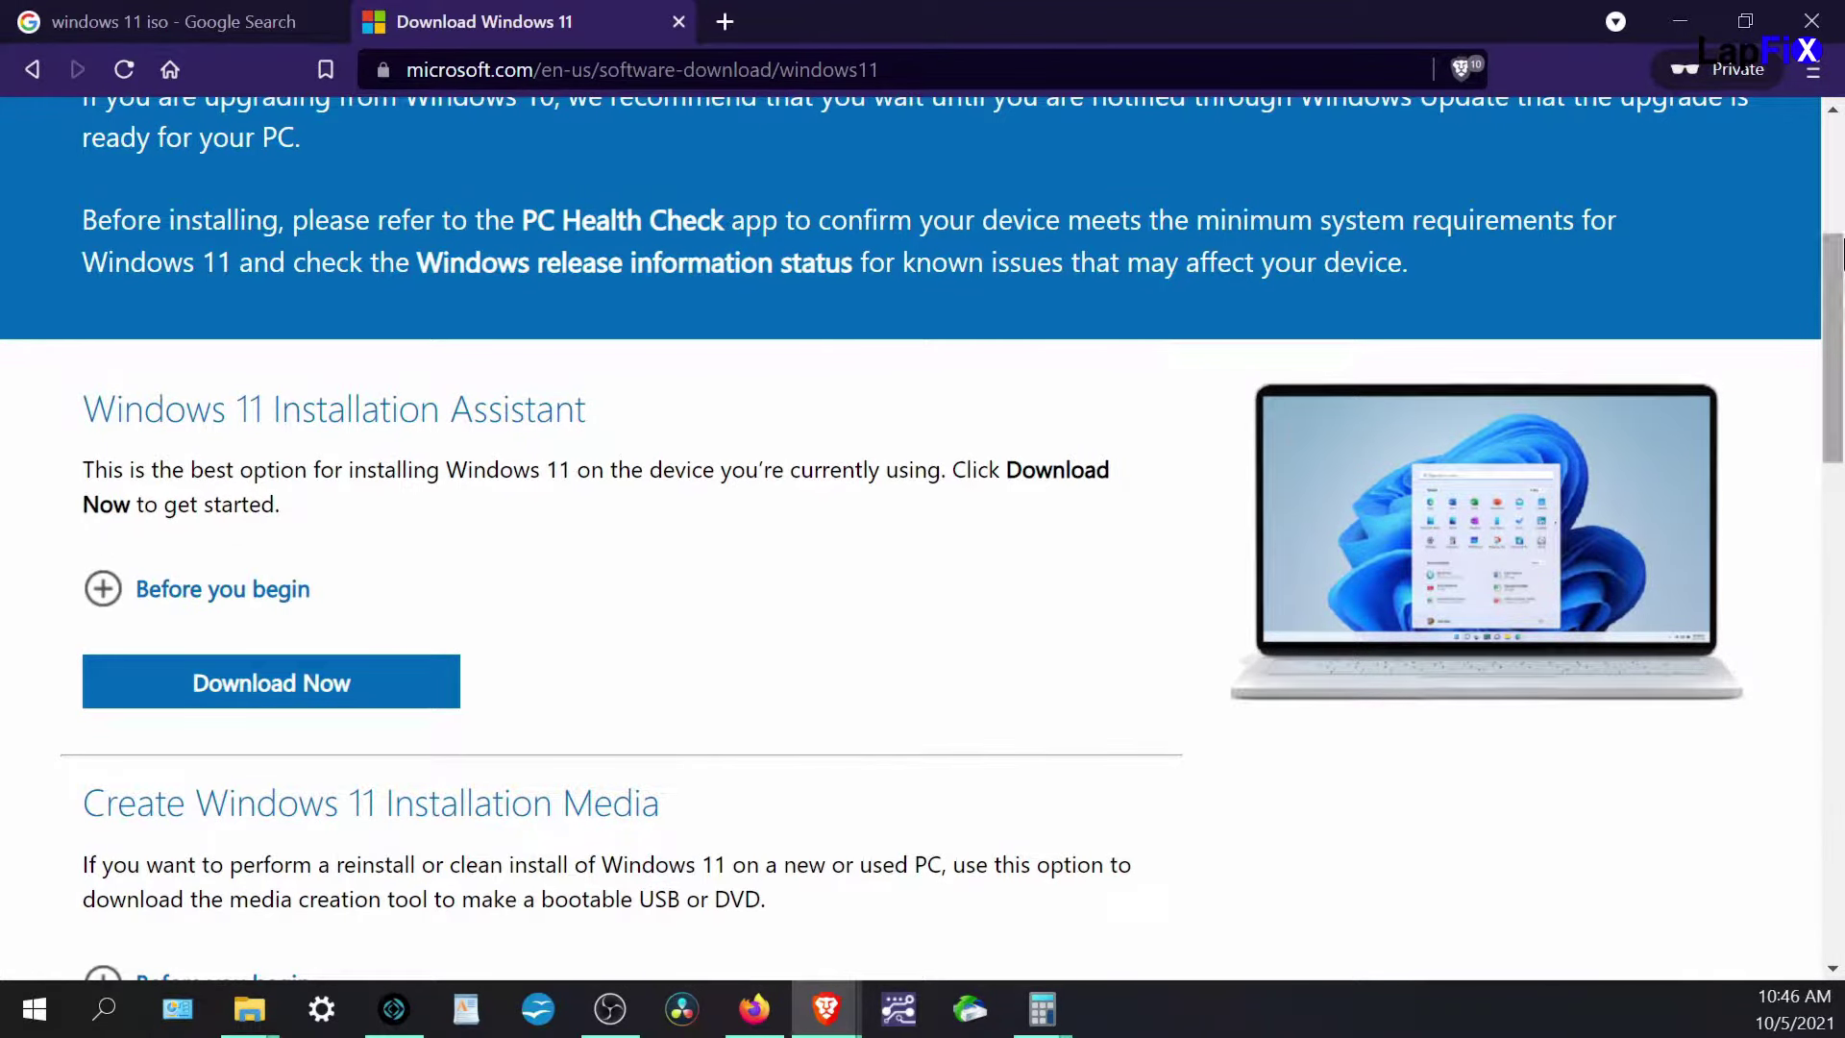
{"action": "scroll", "coordinate": [154, 716], "scroll_direction": "down", "scroll_amount": 6}
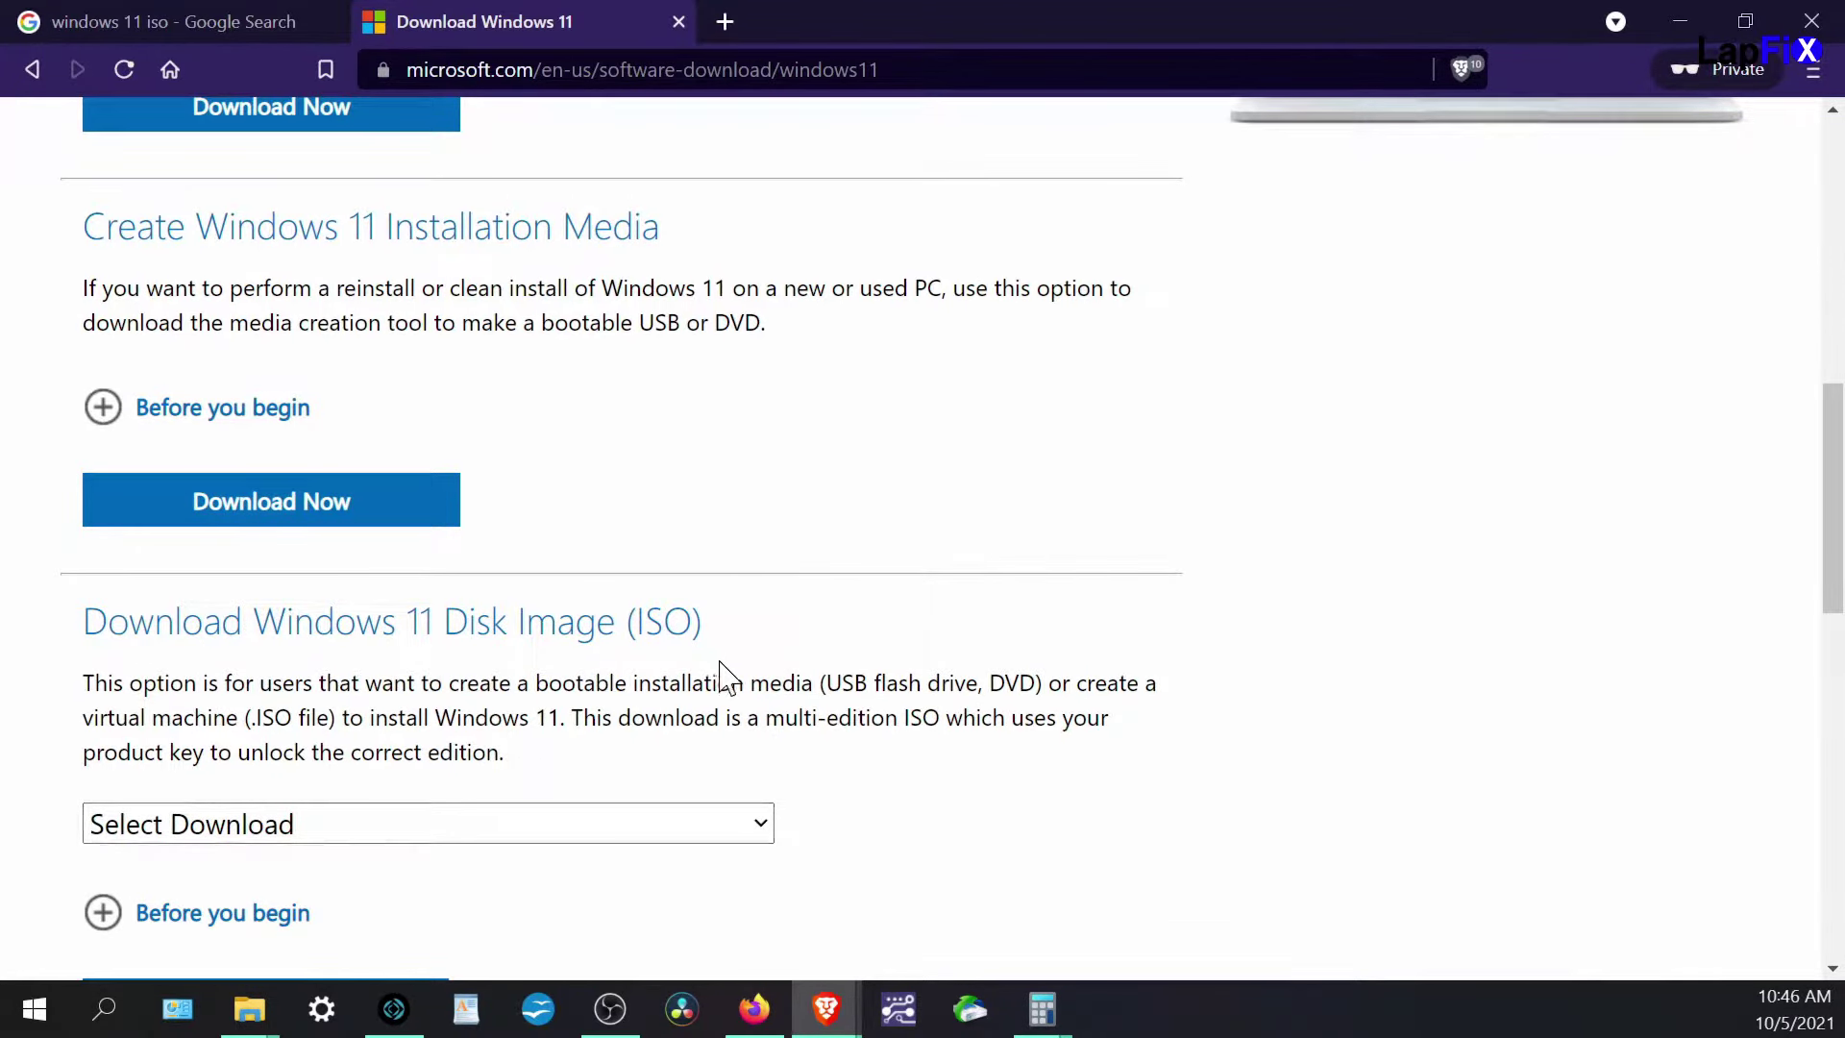
{"action": "scroll", "coordinate": [615, 538], "scroll_direction": "up", "scroll_amount": 4}
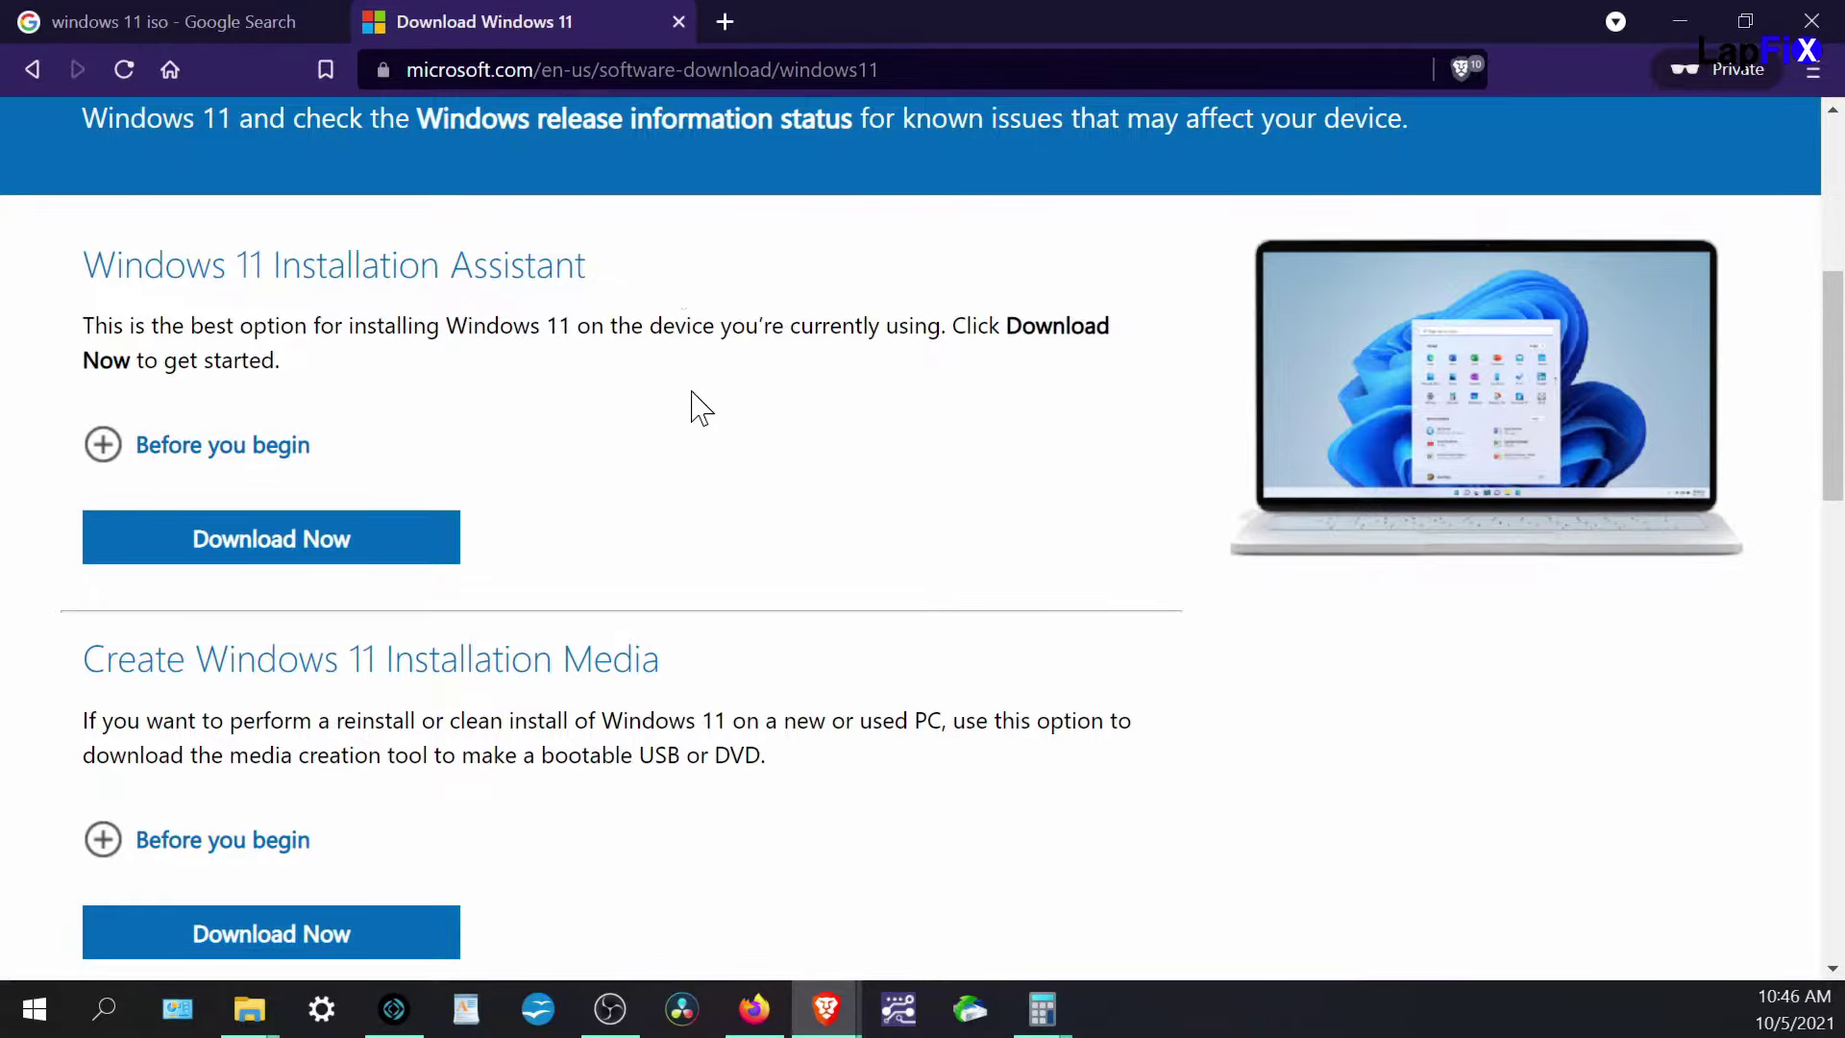
{"action": "scroll", "coordinate": [436, 445], "scroll_direction": "down", "scroll_amount": 3}
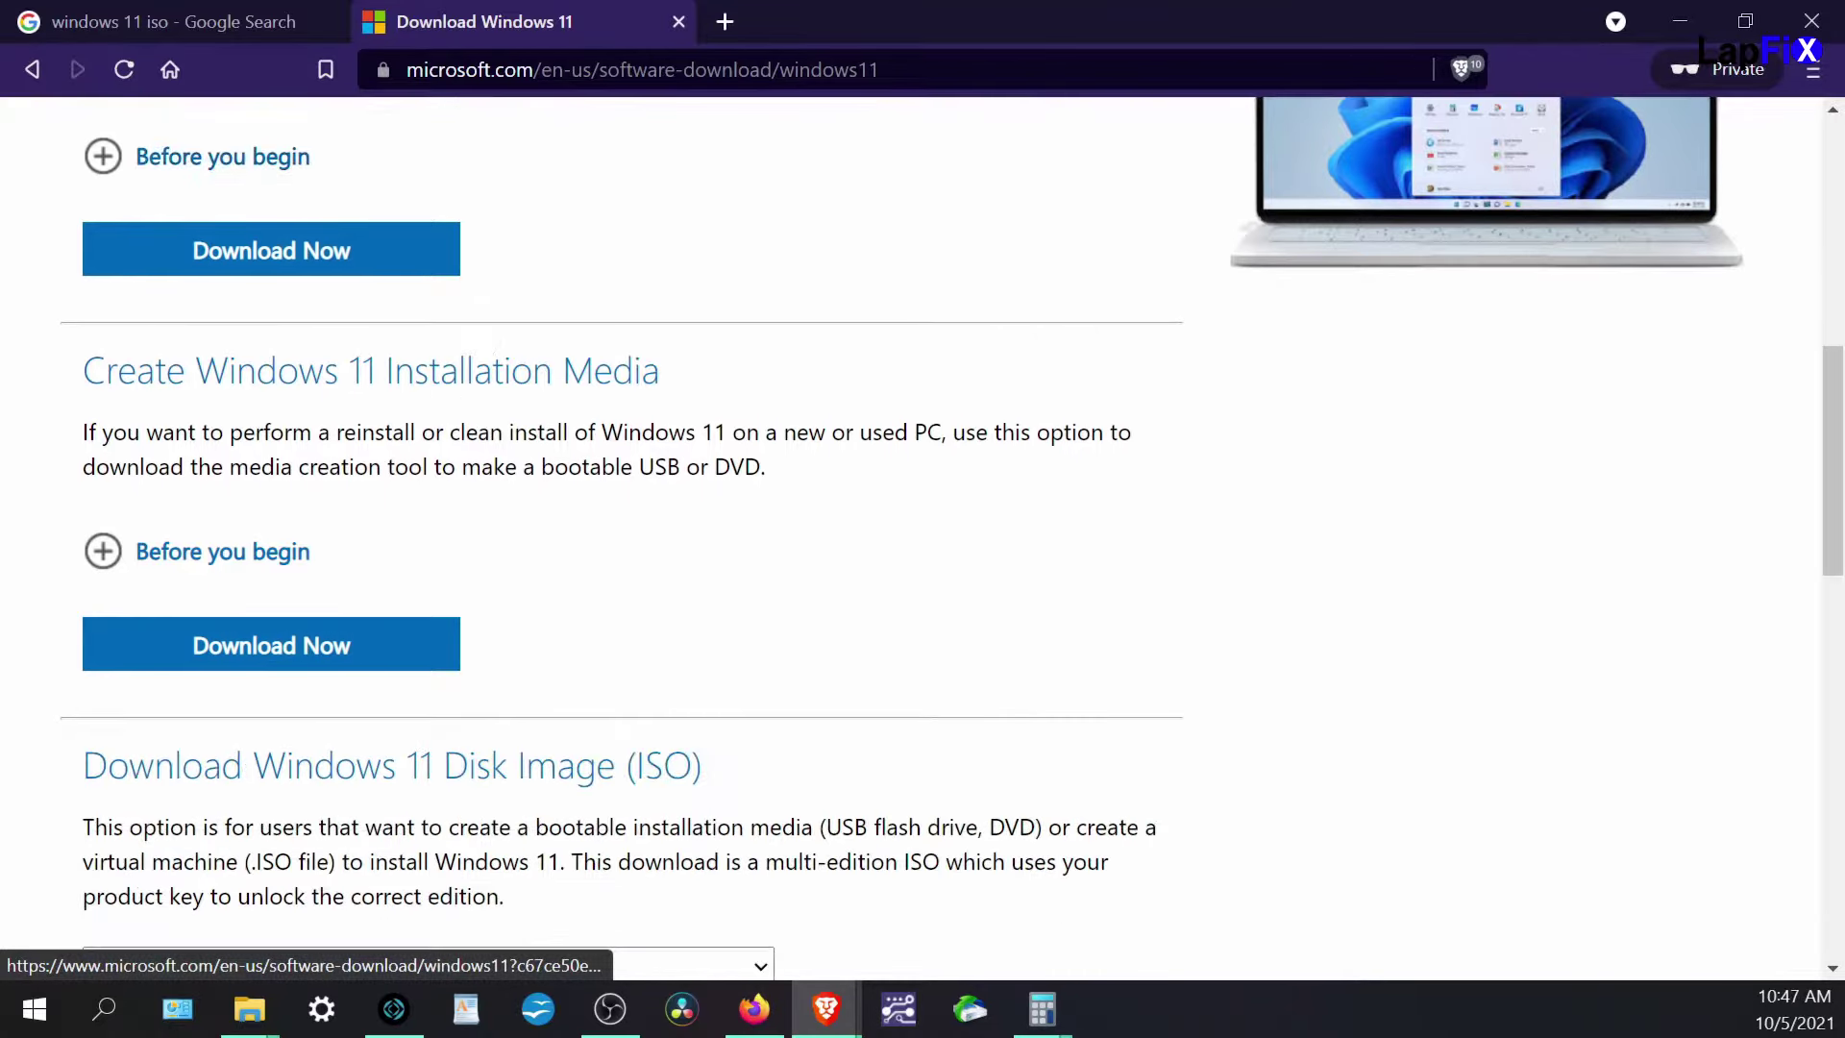
{"action": "scroll", "coordinate": [819, 507], "scroll_direction": "up", "scroll_amount": 2}
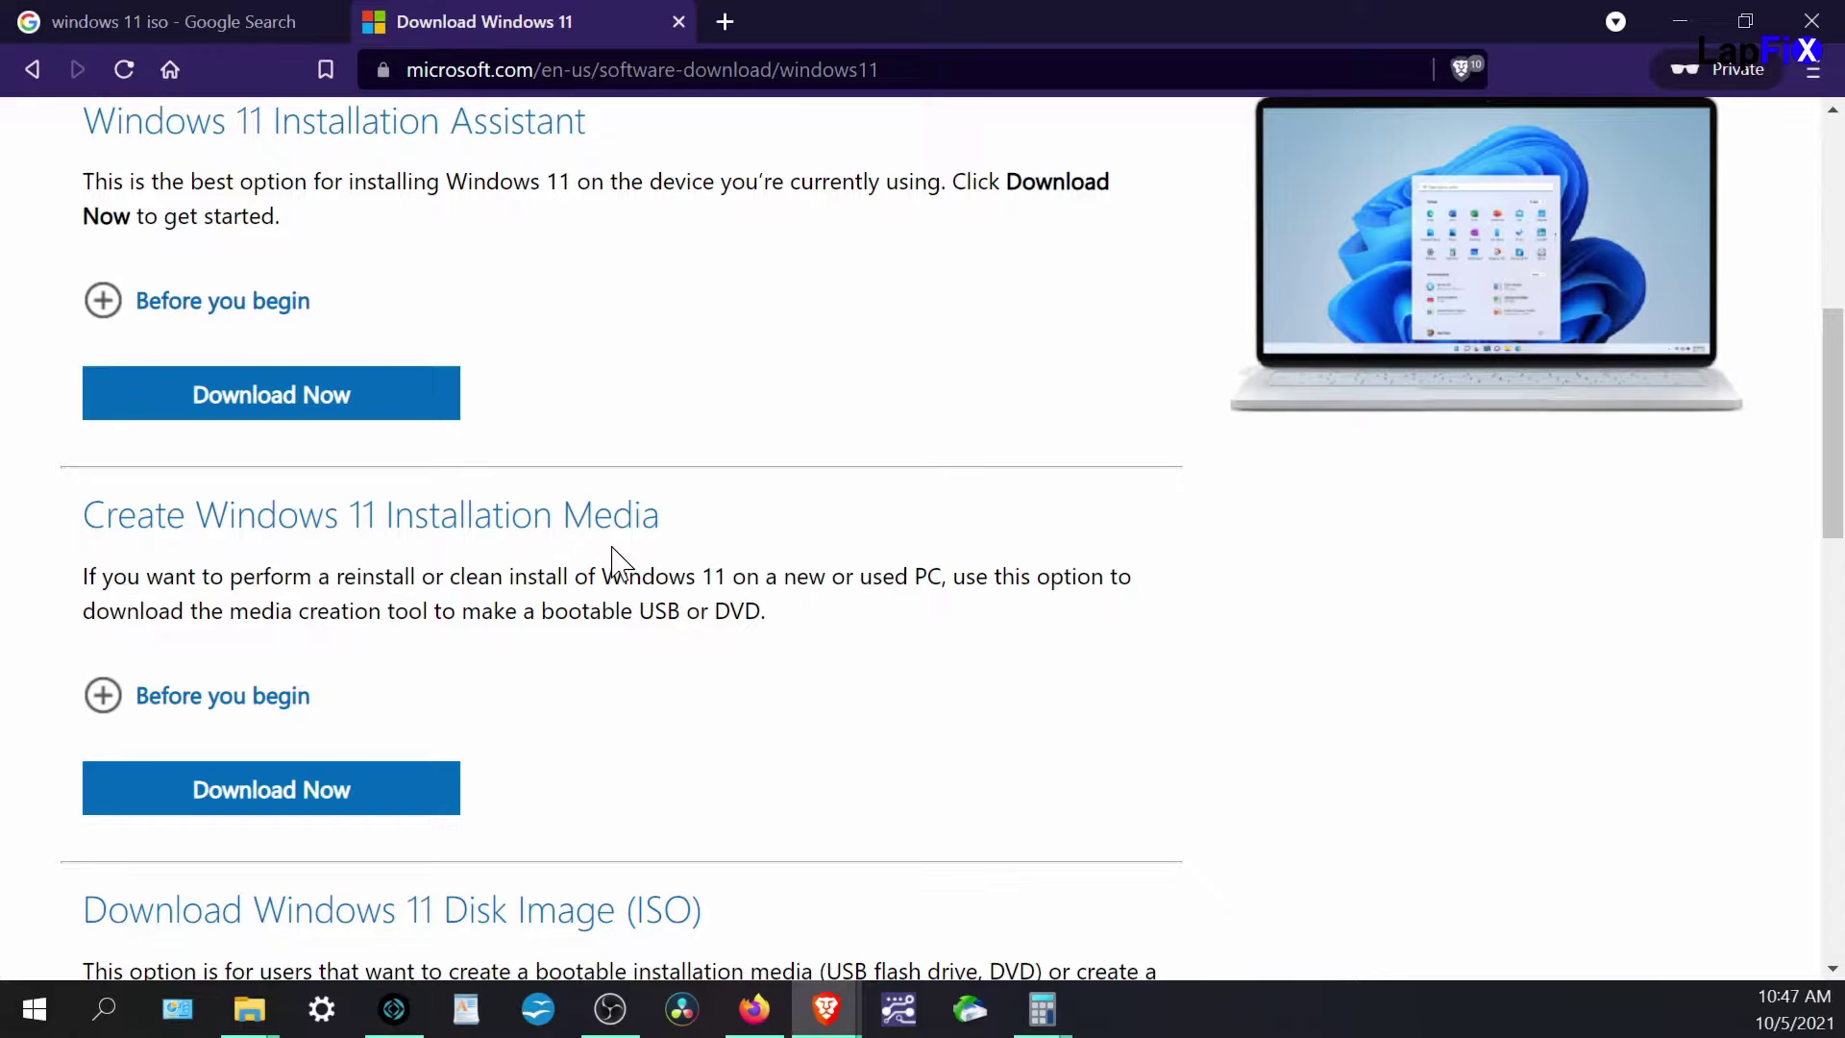
{"action": "scroll", "coordinate": [644, 634], "scroll_direction": "down", "scroll_amount": 1}
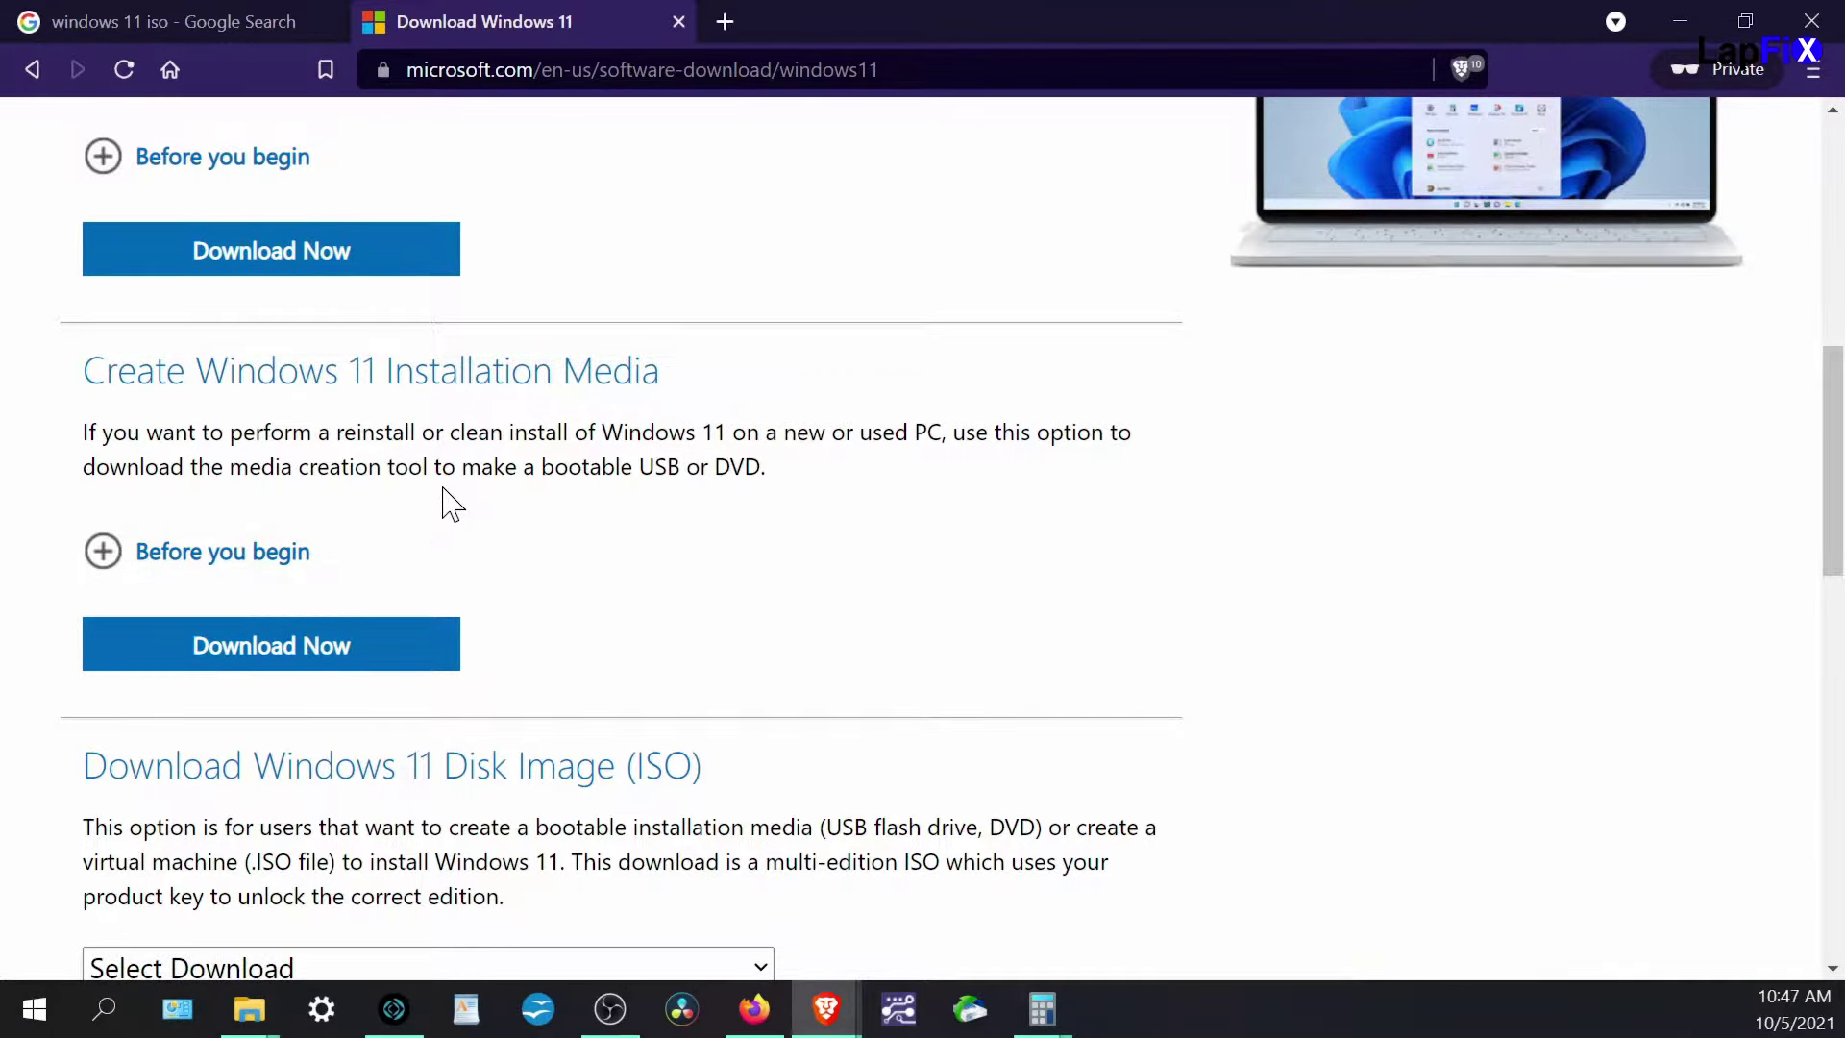
{"action": "scroll", "coordinate": [451, 504], "scroll_direction": "down", "scroll_amount": 3}
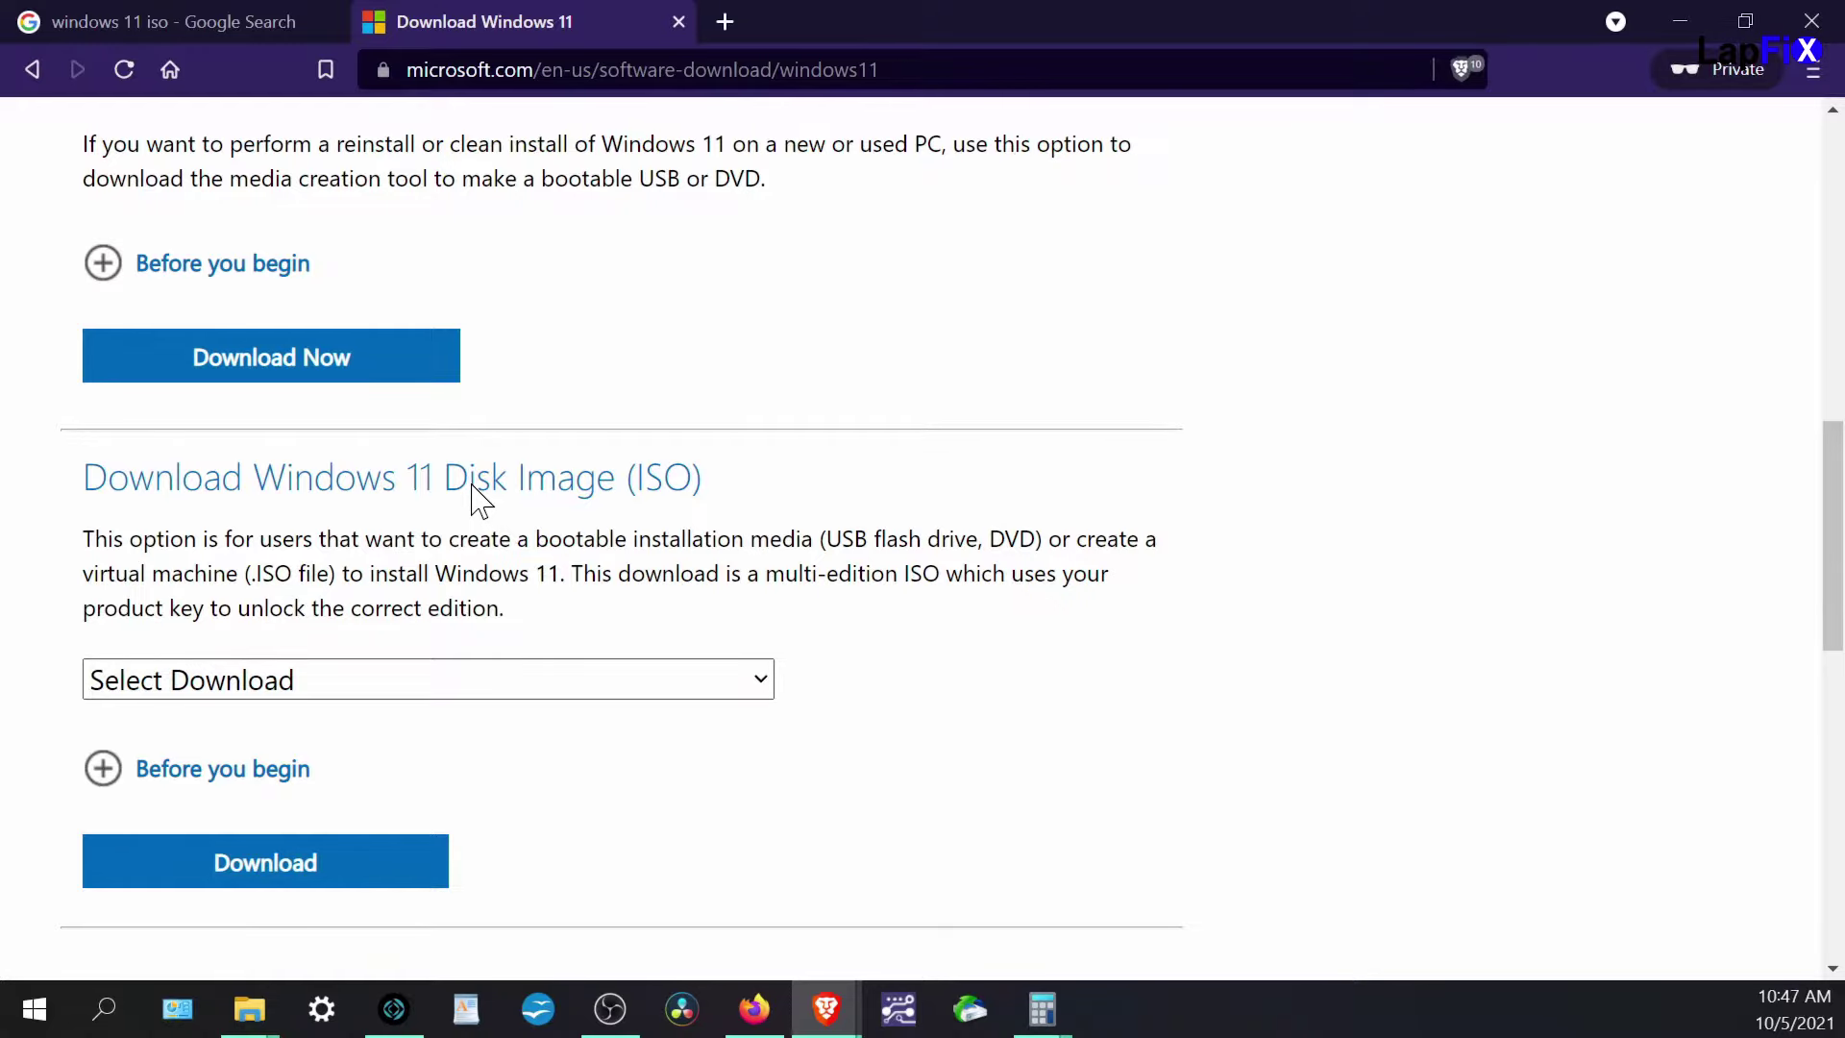
{"action": "scroll", "coordinate": [476, 499], "scroll_direction": "up", "scroll_amount": 1}
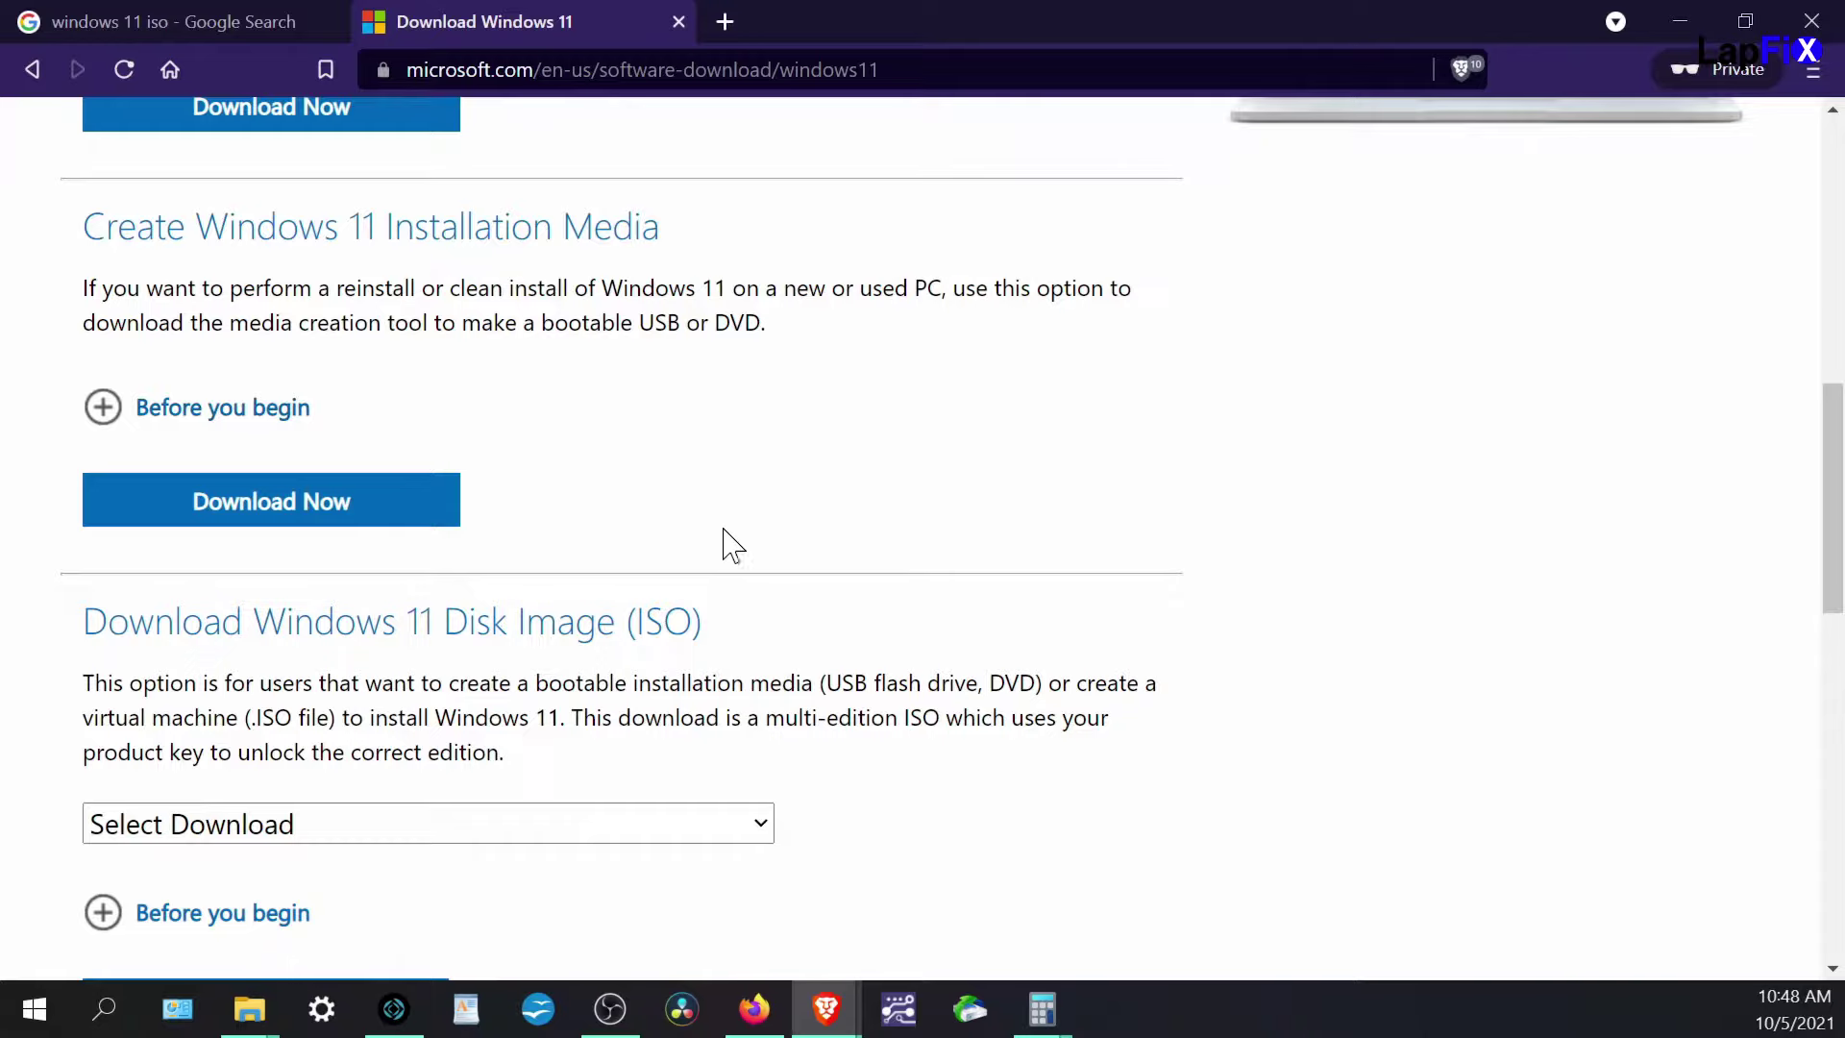
{"action": "scroll", "coordinate": [724, 539], "scroll_direction": "down", "scroll_amount": 2}
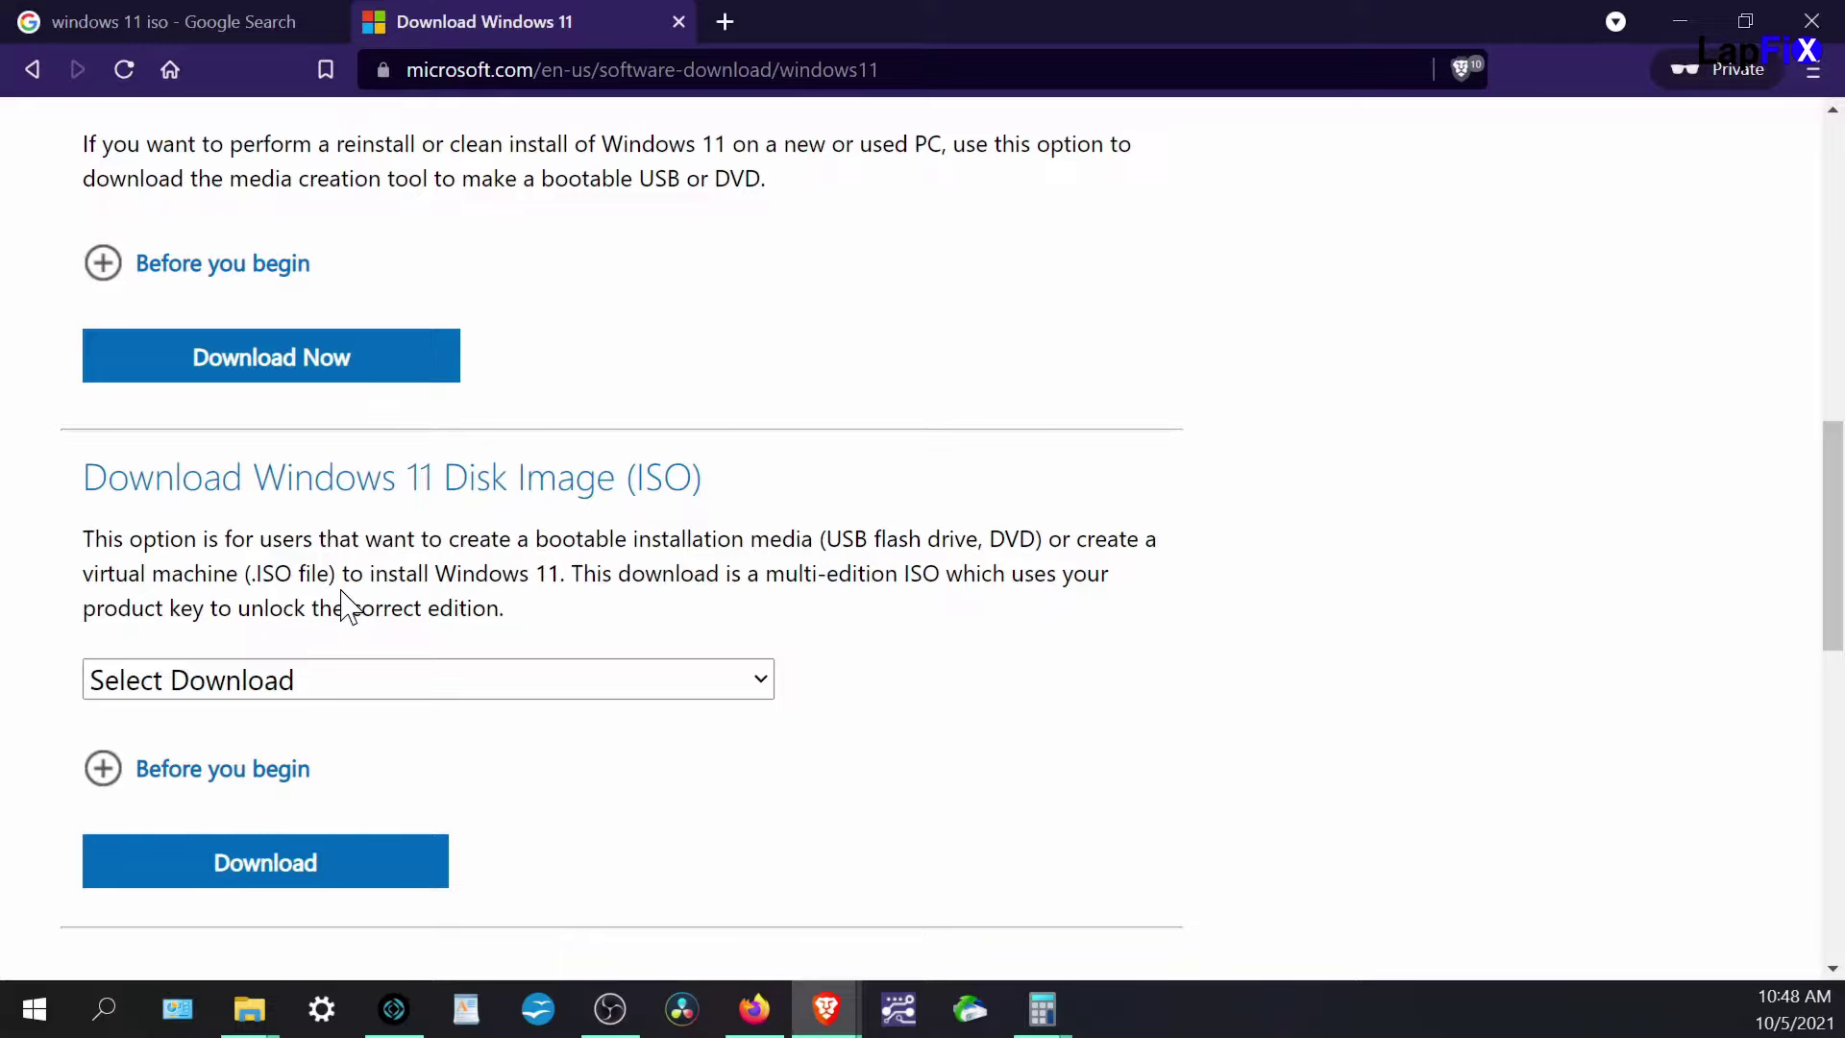
Step: Pick Windows 11 in the Disk Image (ISO) Select Download list and download the Media Creation Tool
{"action": "left_click", "coordinate": [300, 688]}
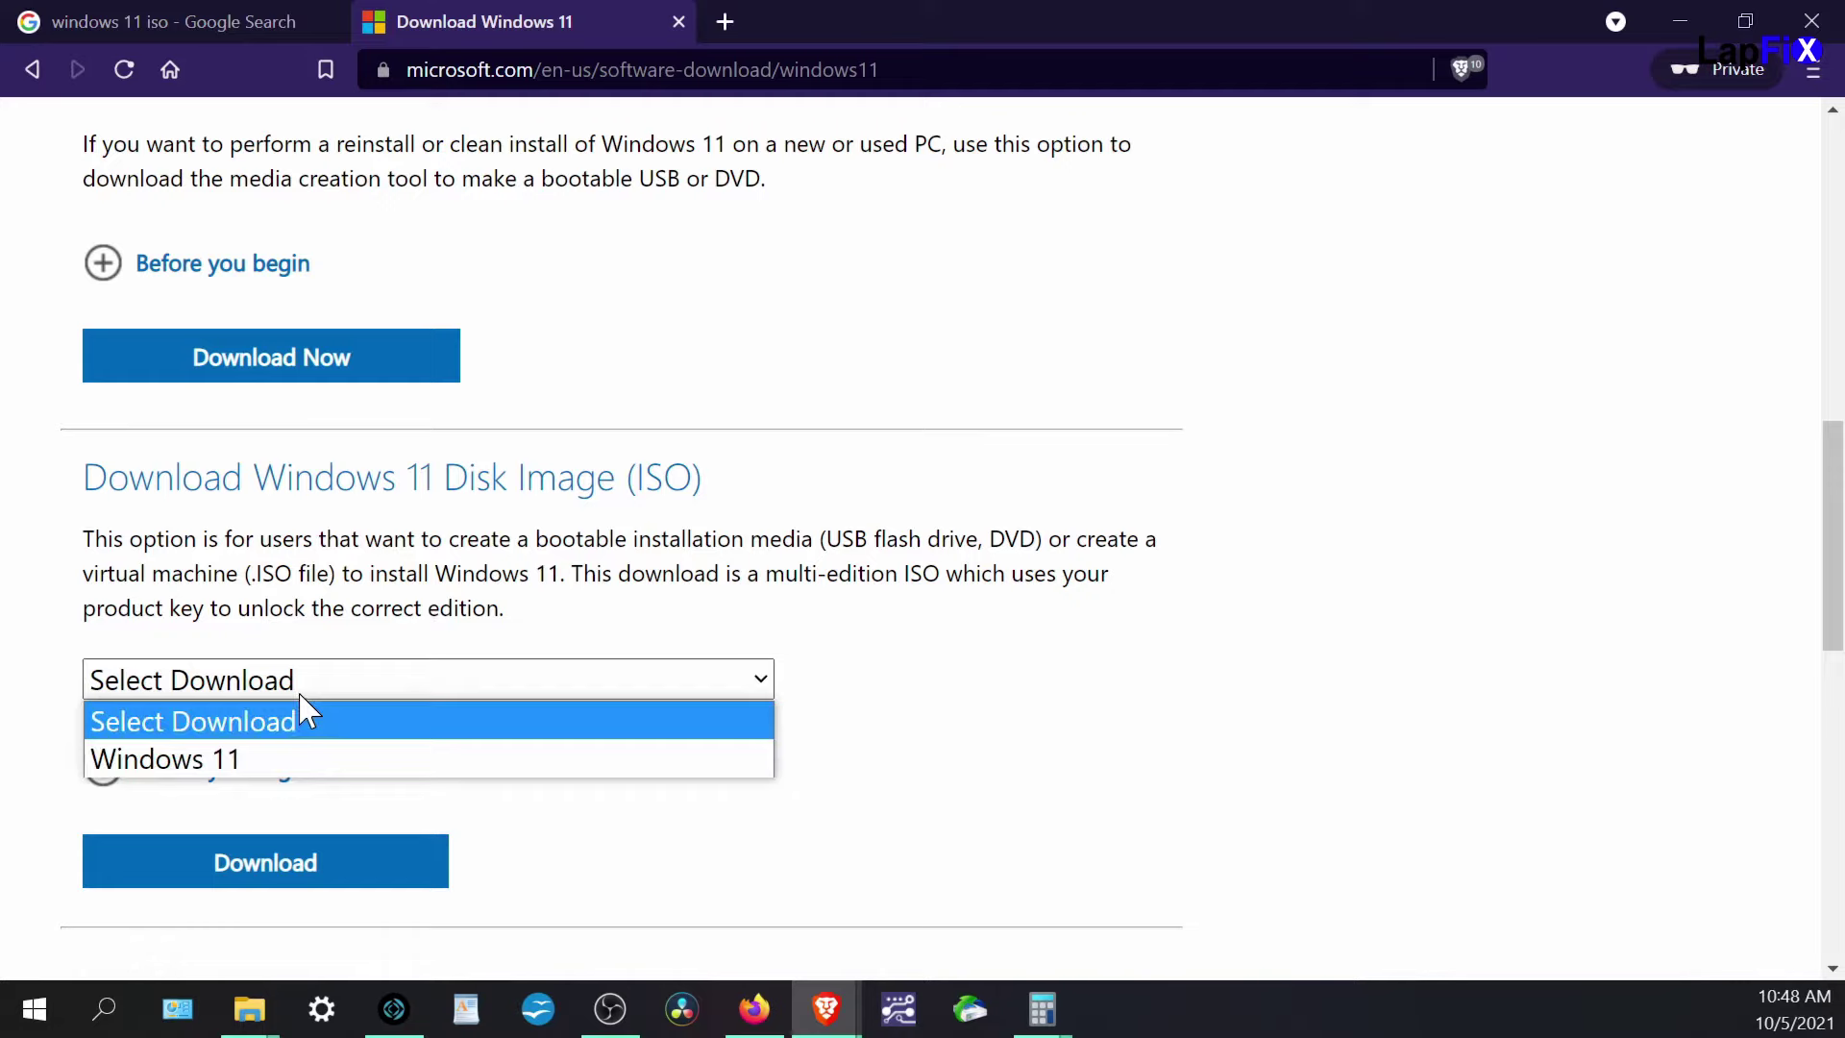
{"action": "left_click", "coordinate": [293, 761]}
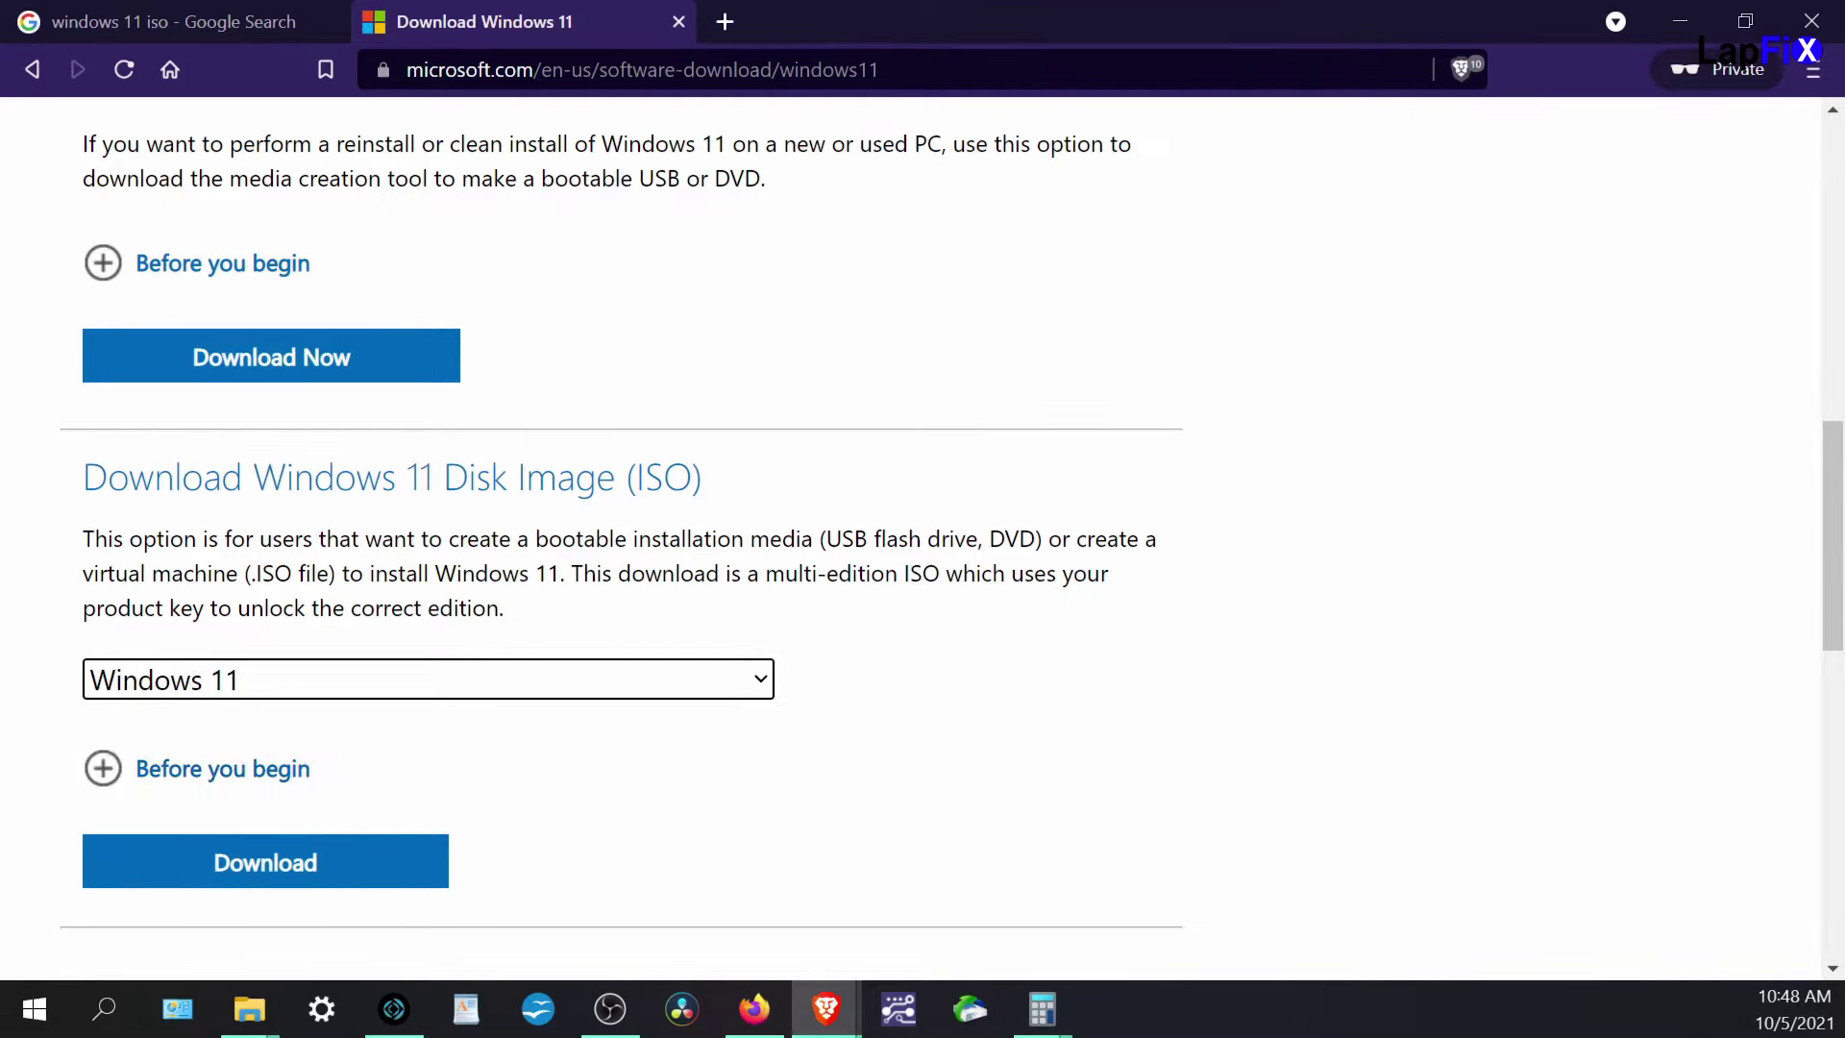
{"action": "left_click", "coordinate": [271, 357]}
{"action": "left_click", "coordinate": [172, 934]}
{"action": "scroll", "coordinate": [615, 480], "scroll_direction": "up", "scroll_amount": 5}
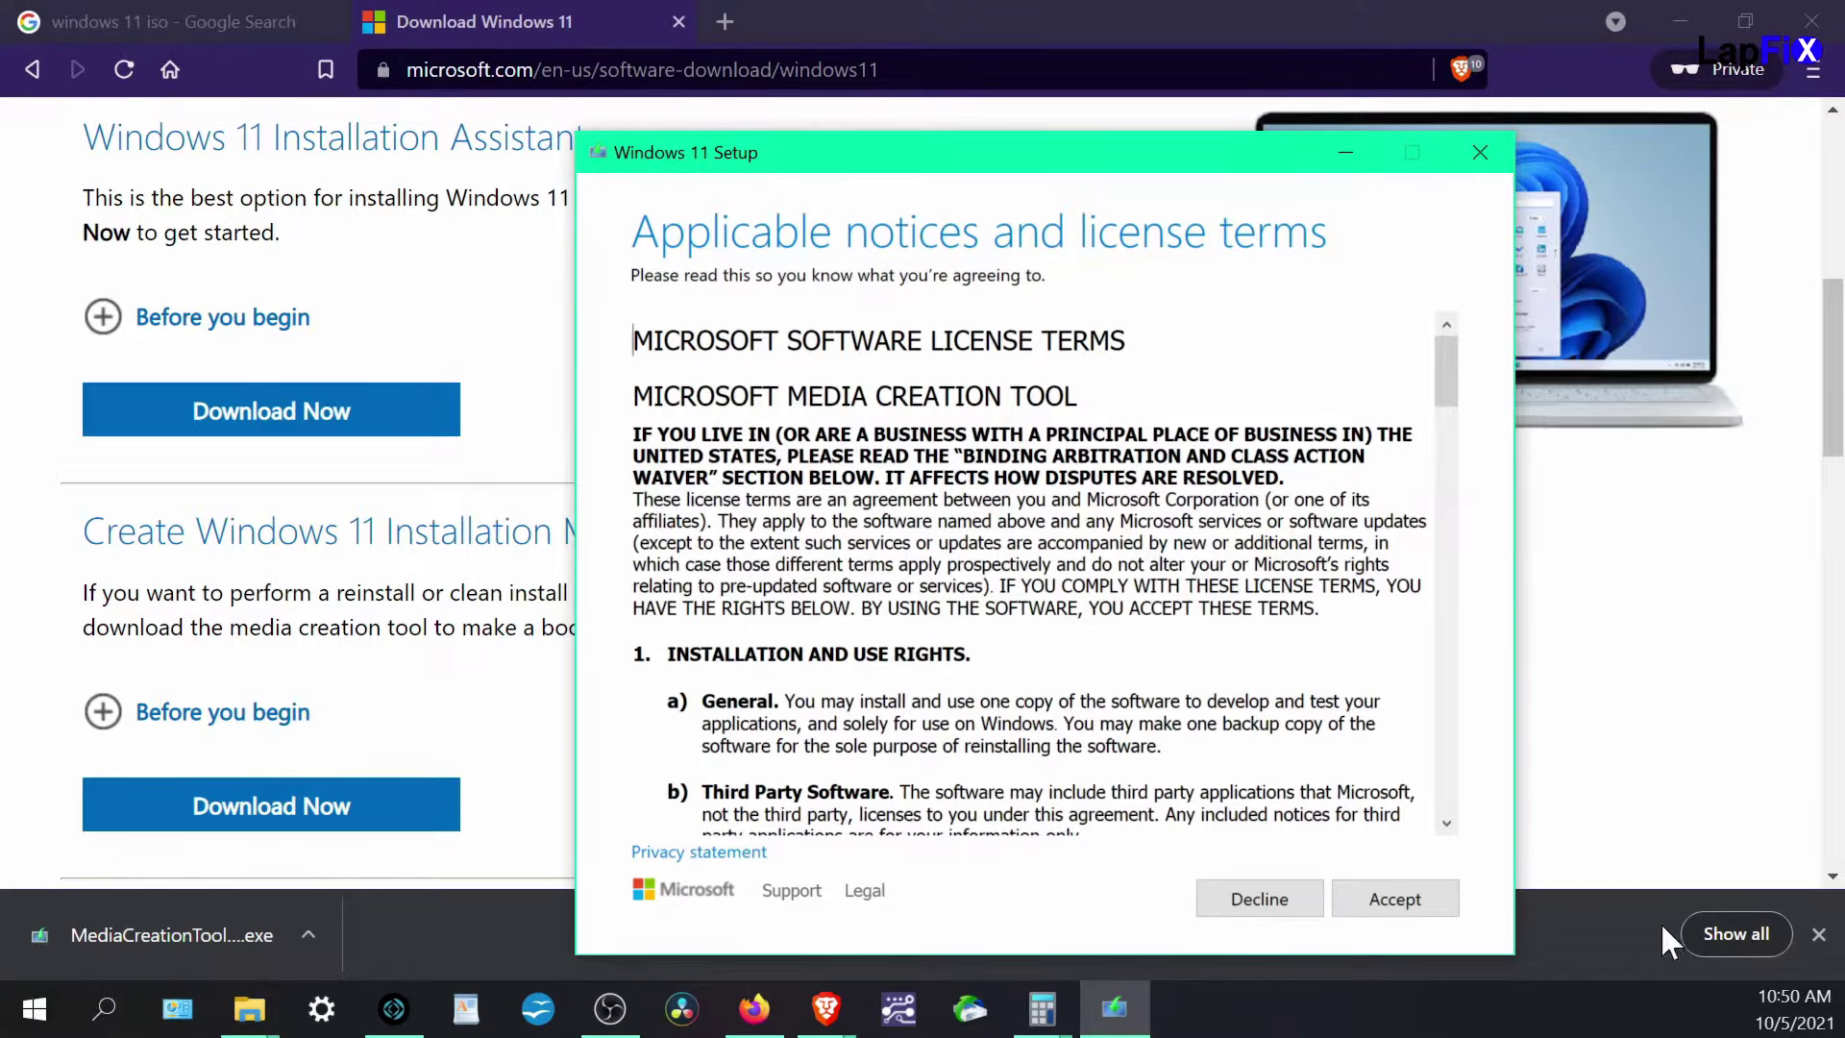
Step: Accept the license, untick the recommended options, and keep English (United States) with the Windows 11 edition
{"action": "left_click", "coordinate": [1355, 908]}
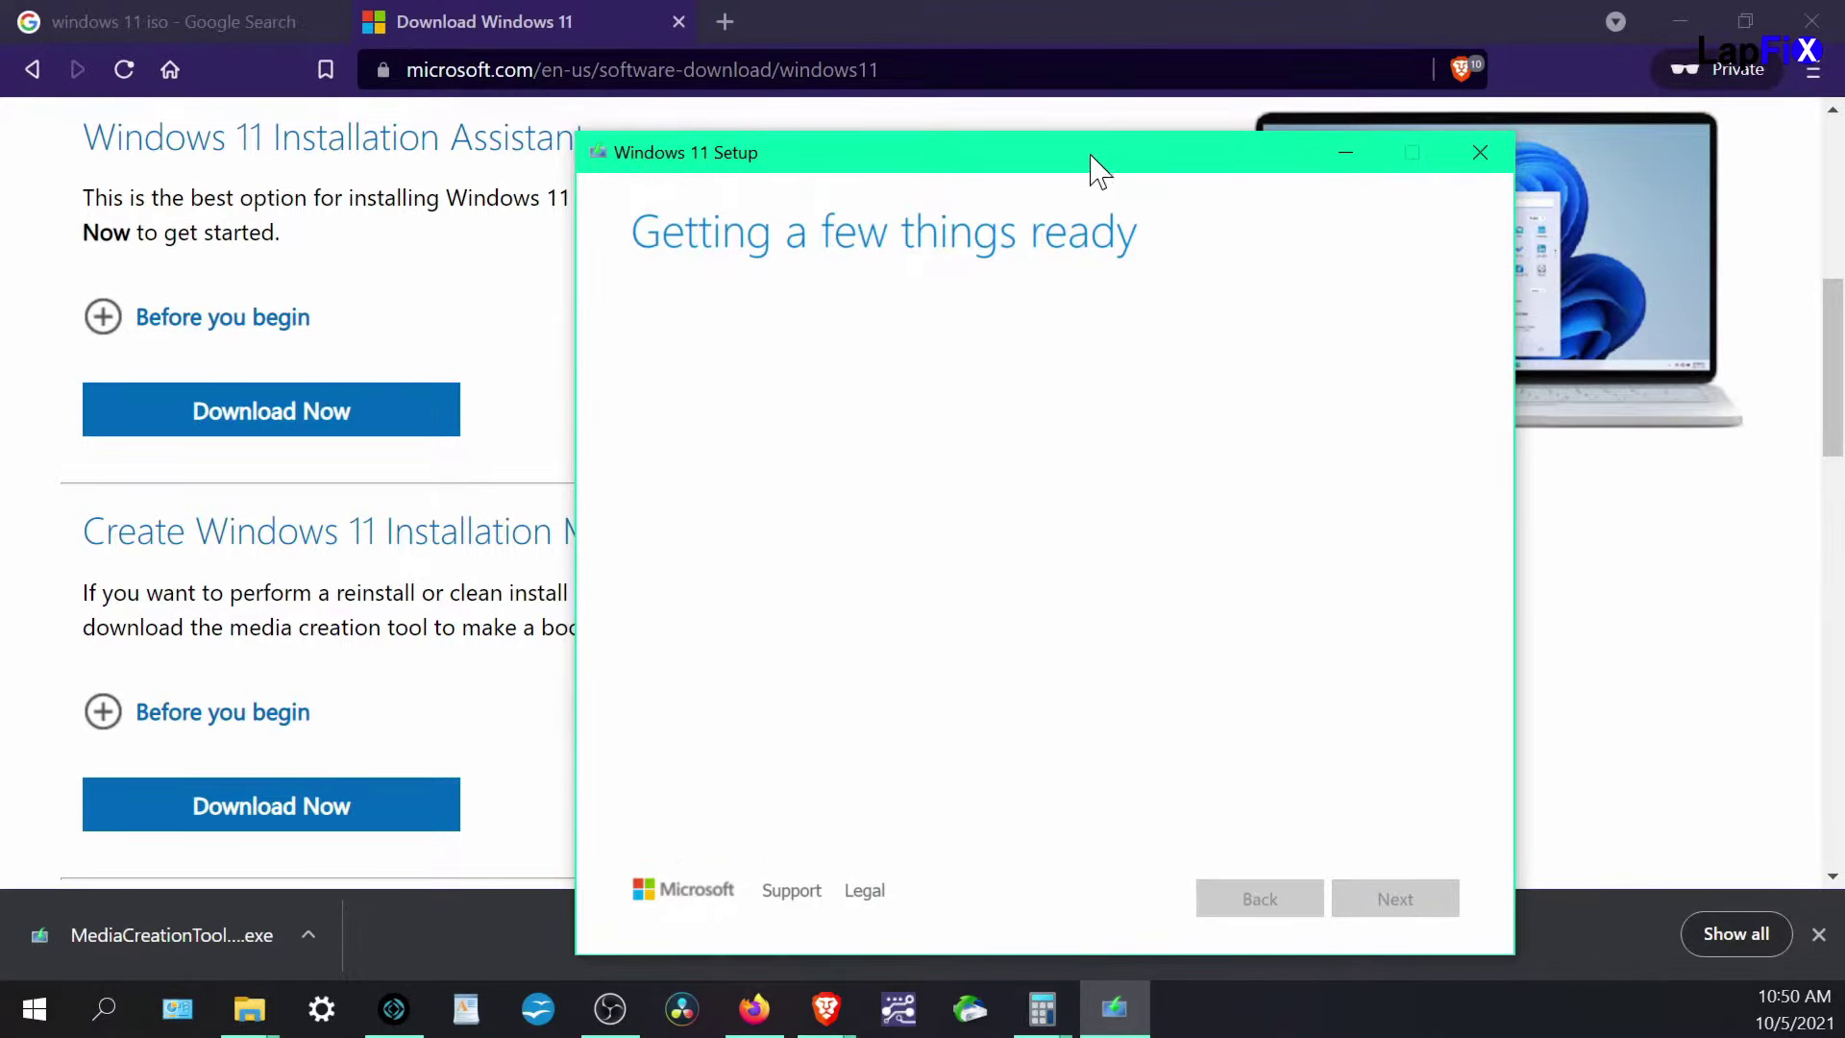
{"action": "left_click_drag", "start_coordinate": [1091, 164], "coordinate": [999, 92]}
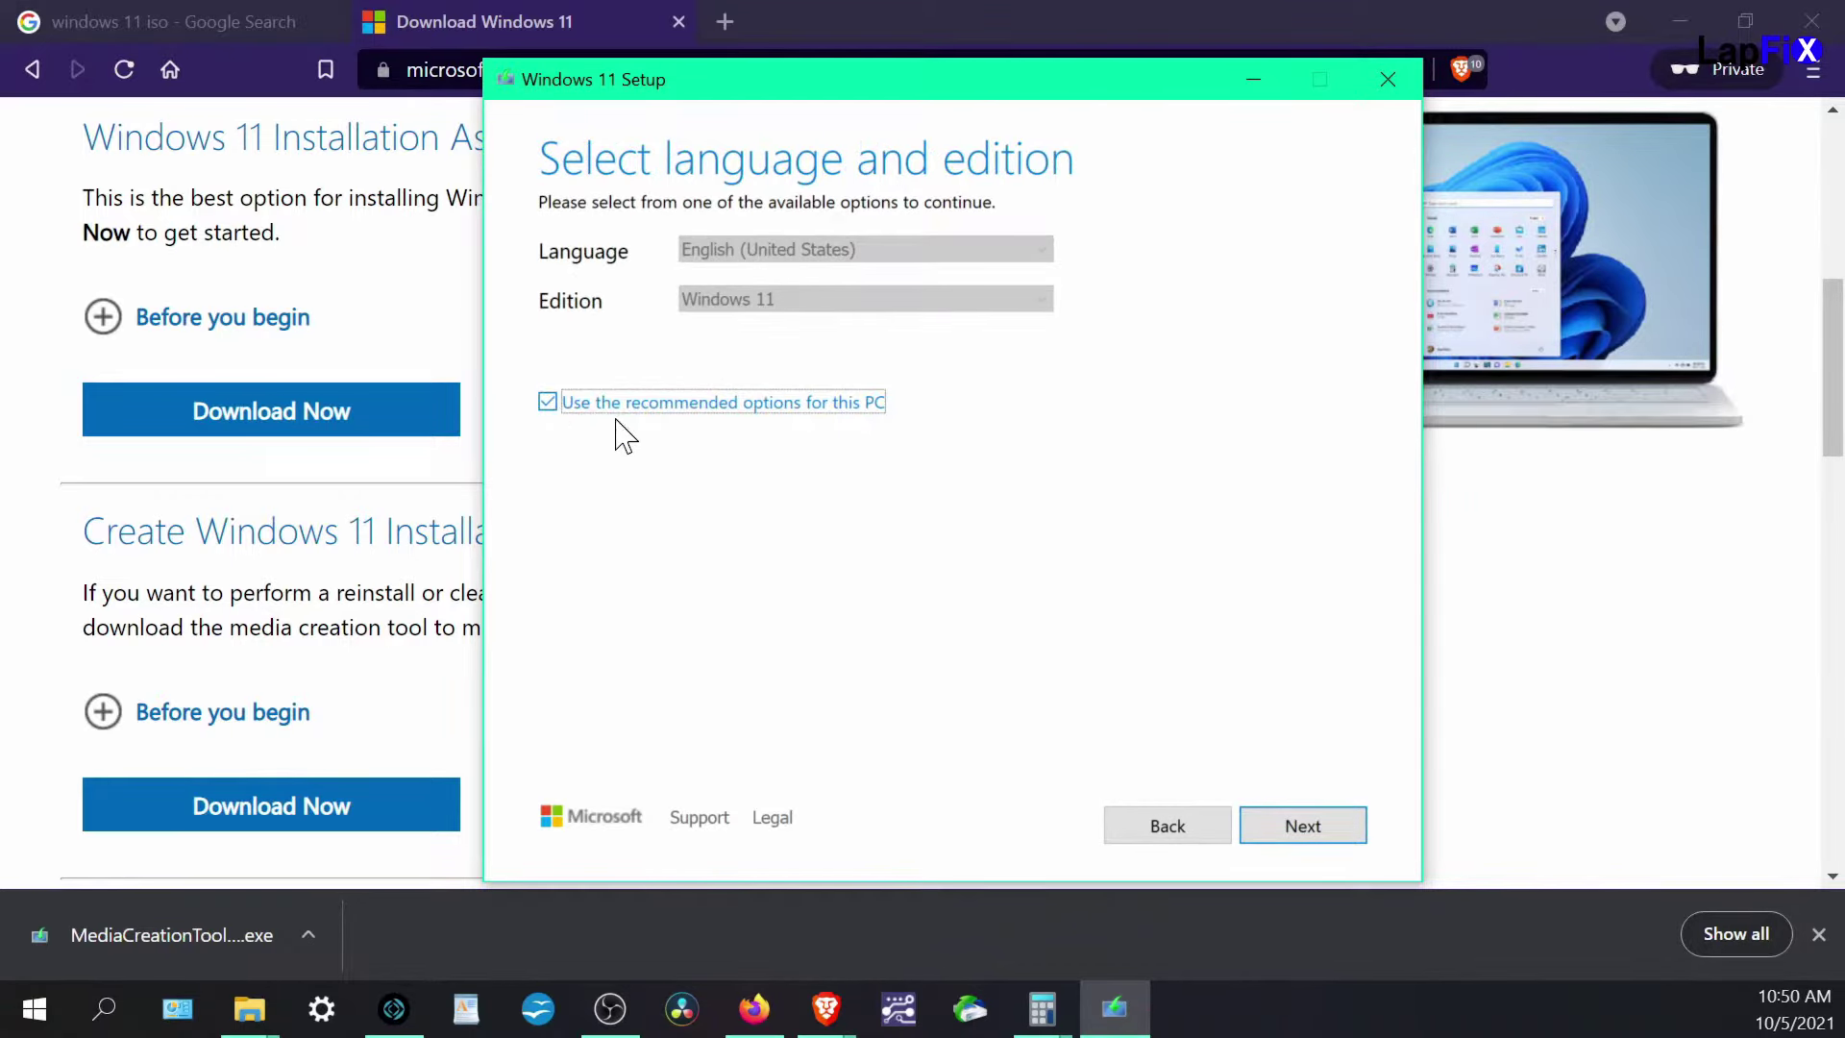
{"action": "left_click", "coordinate": [549, 401]}
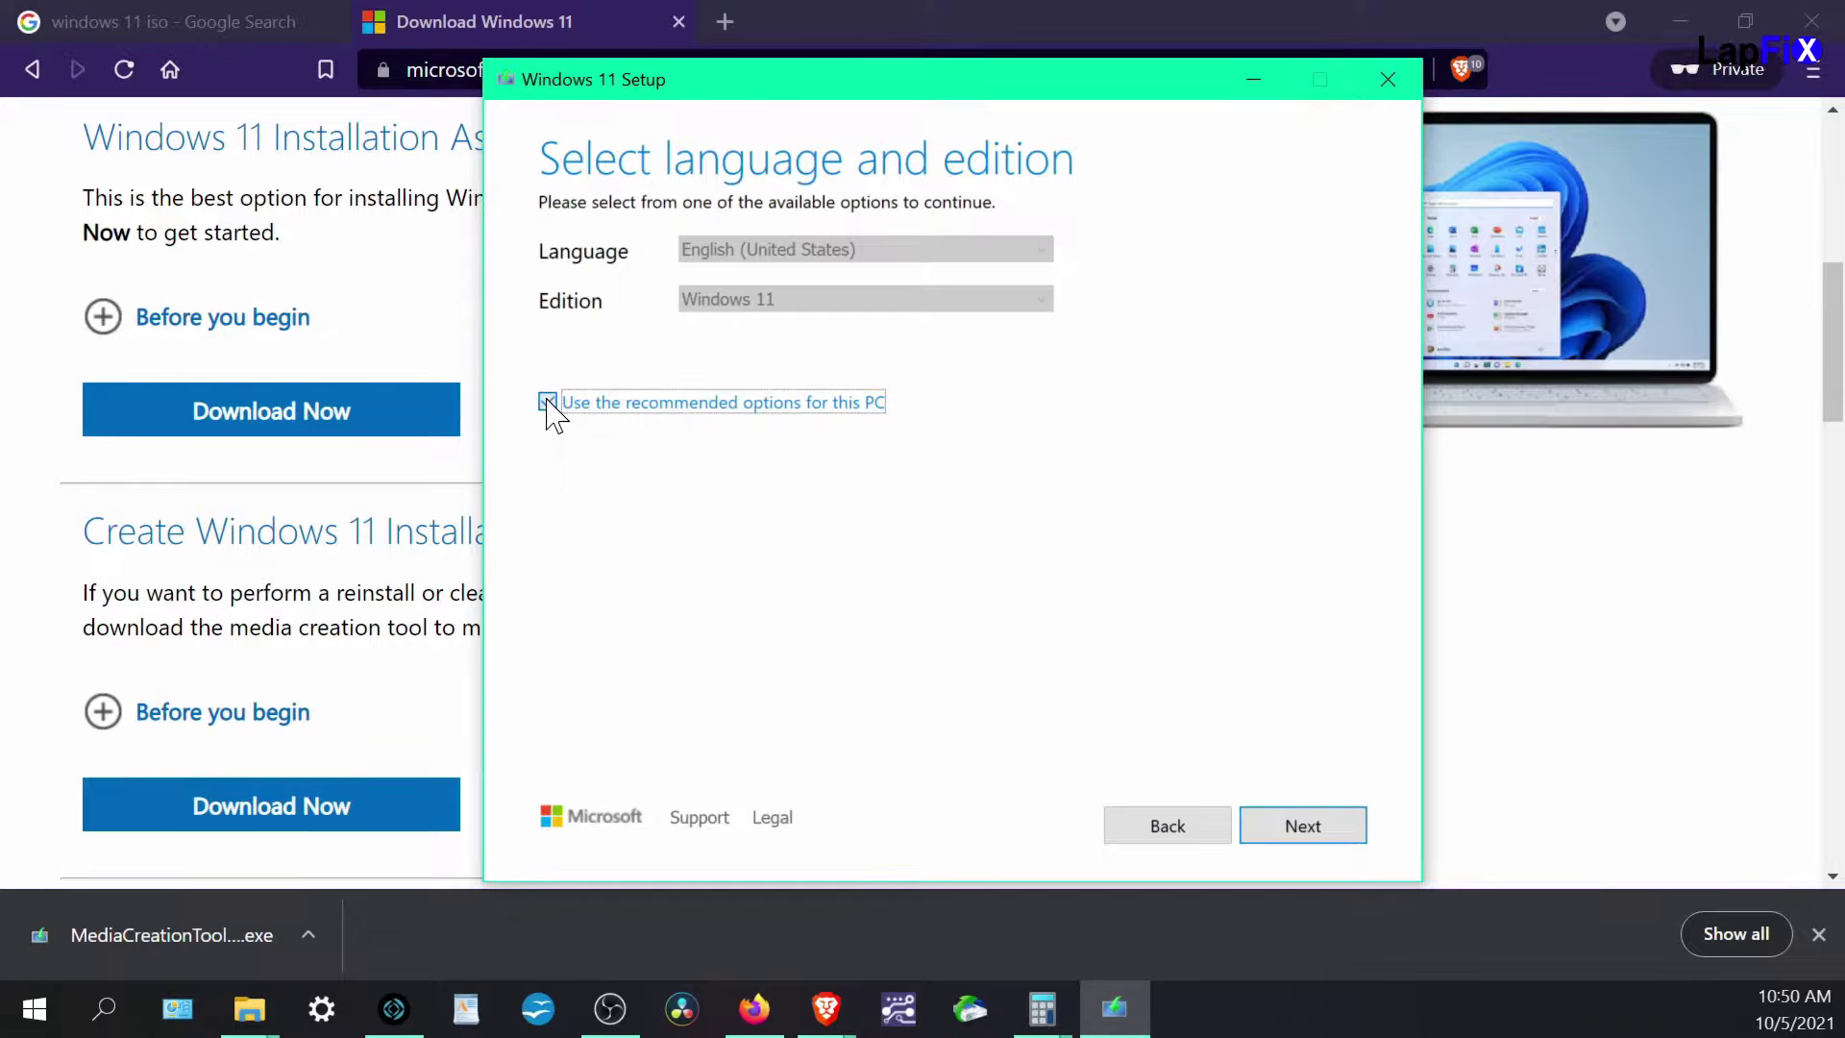
{"action": "left_click", "coordinate": [836, 300]}
{"action": "left_click", "coordinate": [835, 296]}
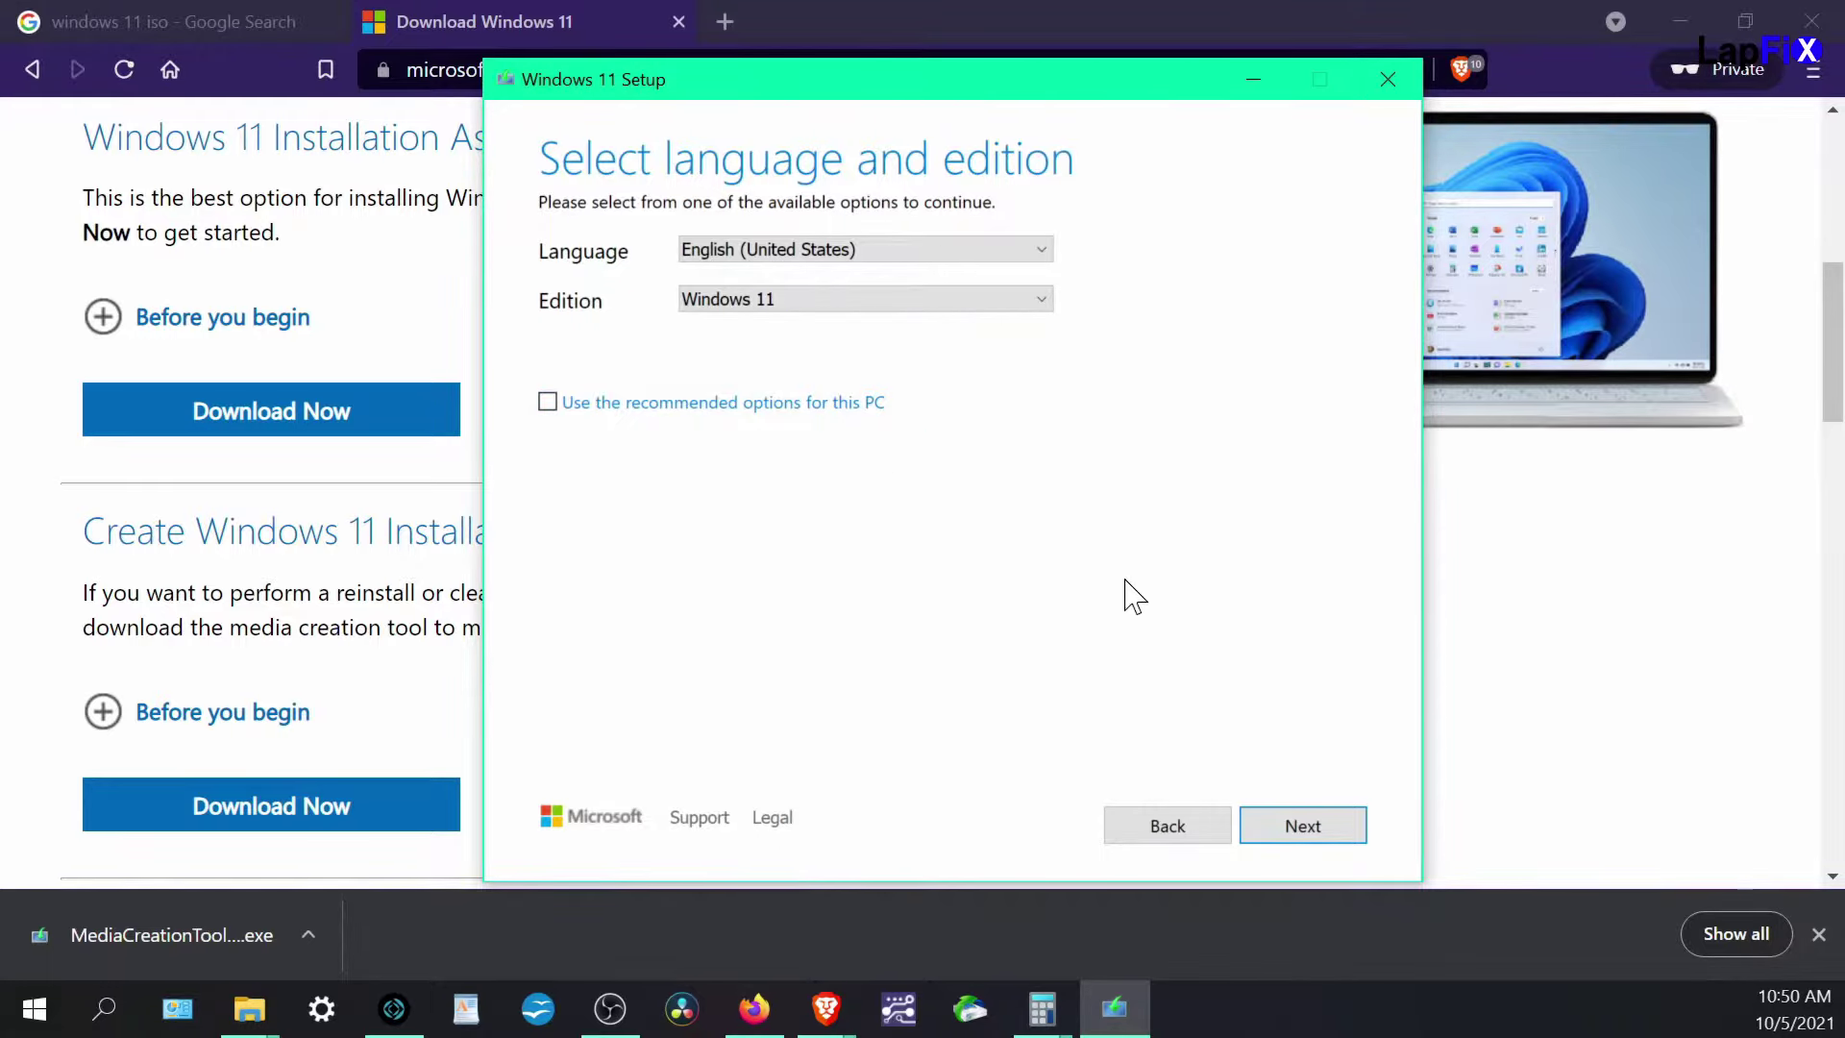
{"action": "left_click", "coordinate": [1316, 830]}
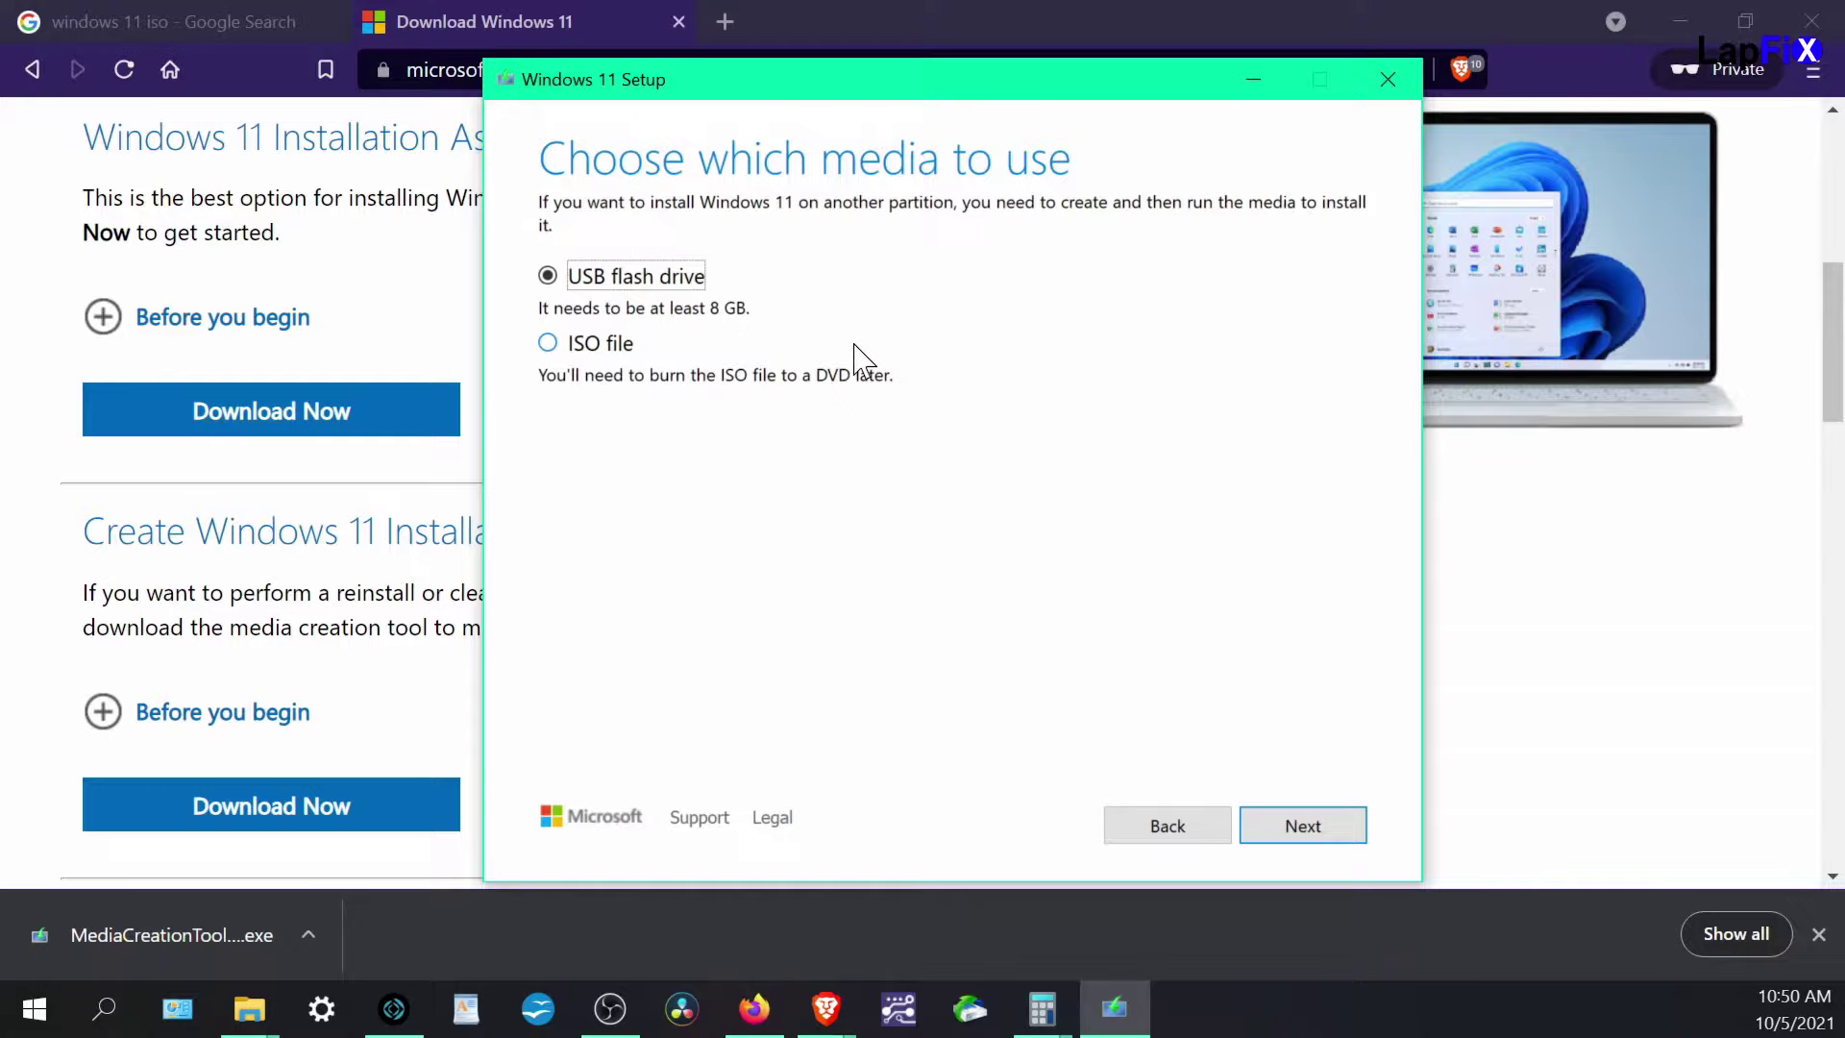
Step: Choose ISO file instead of USB flash drive as the media to create
{"action": "left_click", "coordinate": [547, 344]}
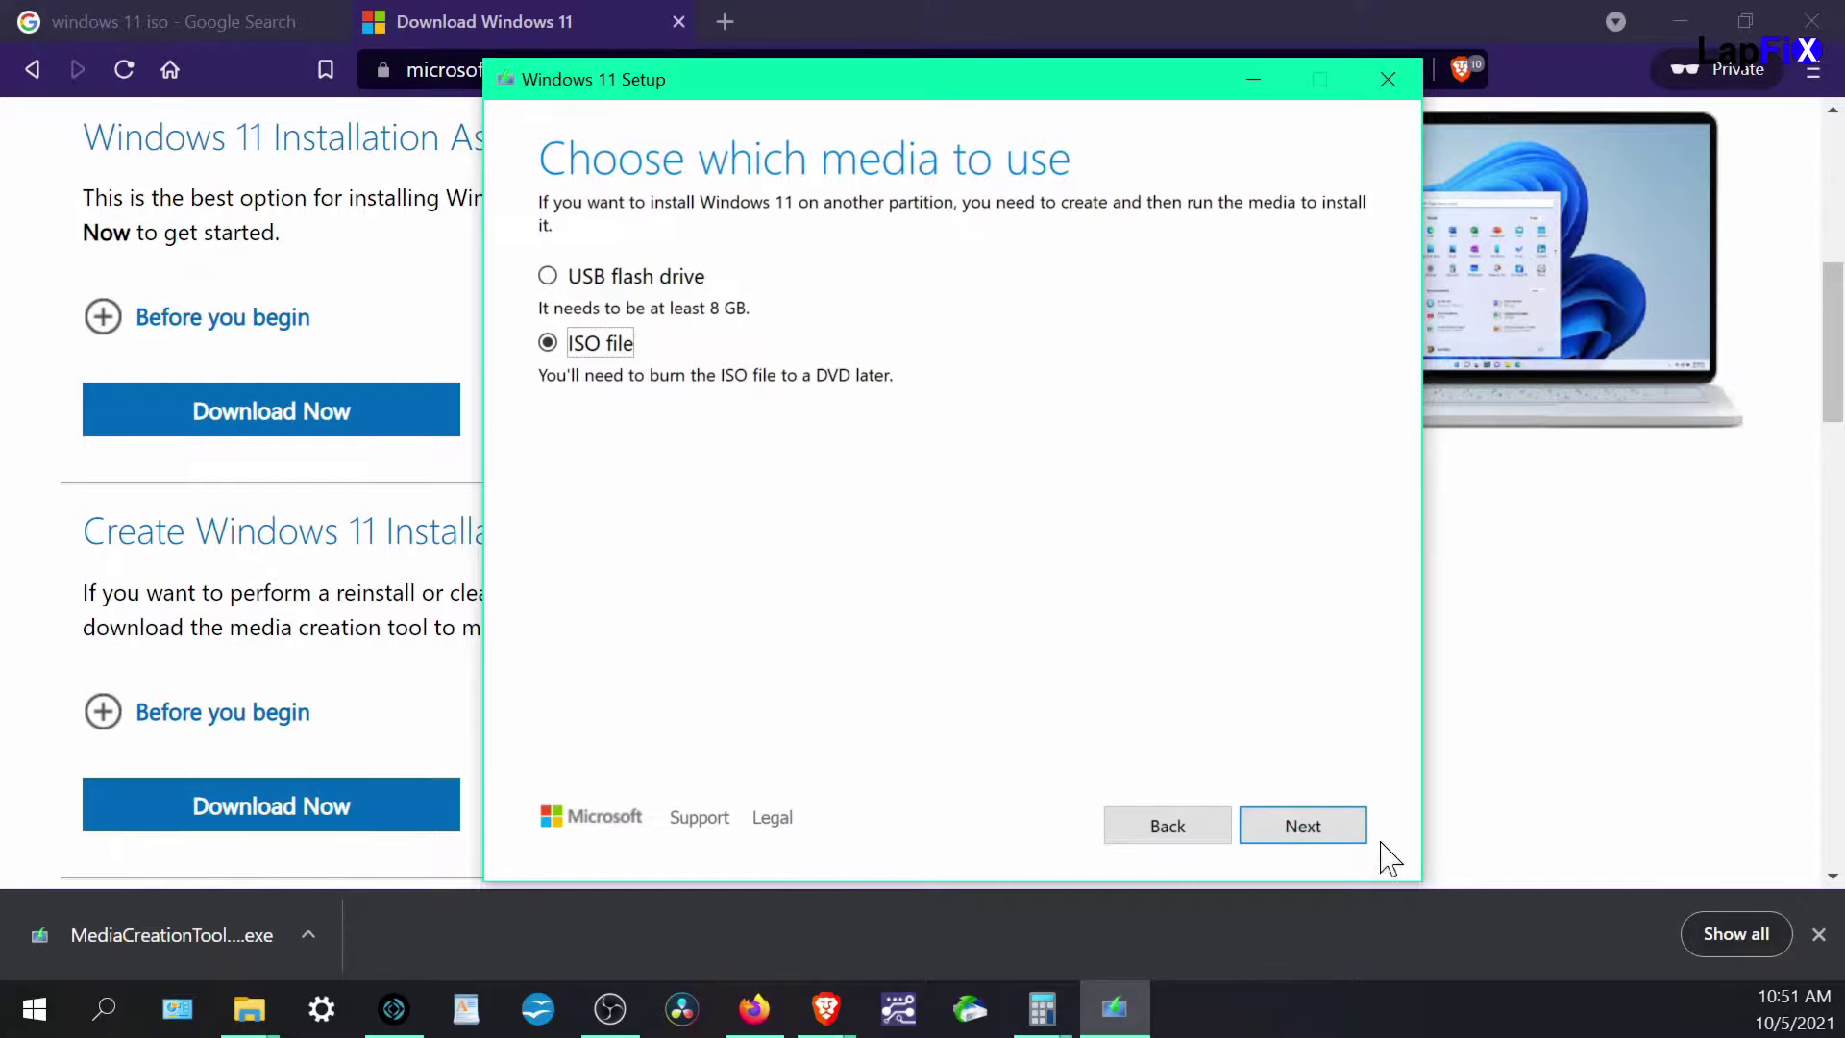
Step: Save Windows11.iso into the Downloads folder and close the tool once the build finishes
{"action": "left_click", "coordinate": [1304, 828]}
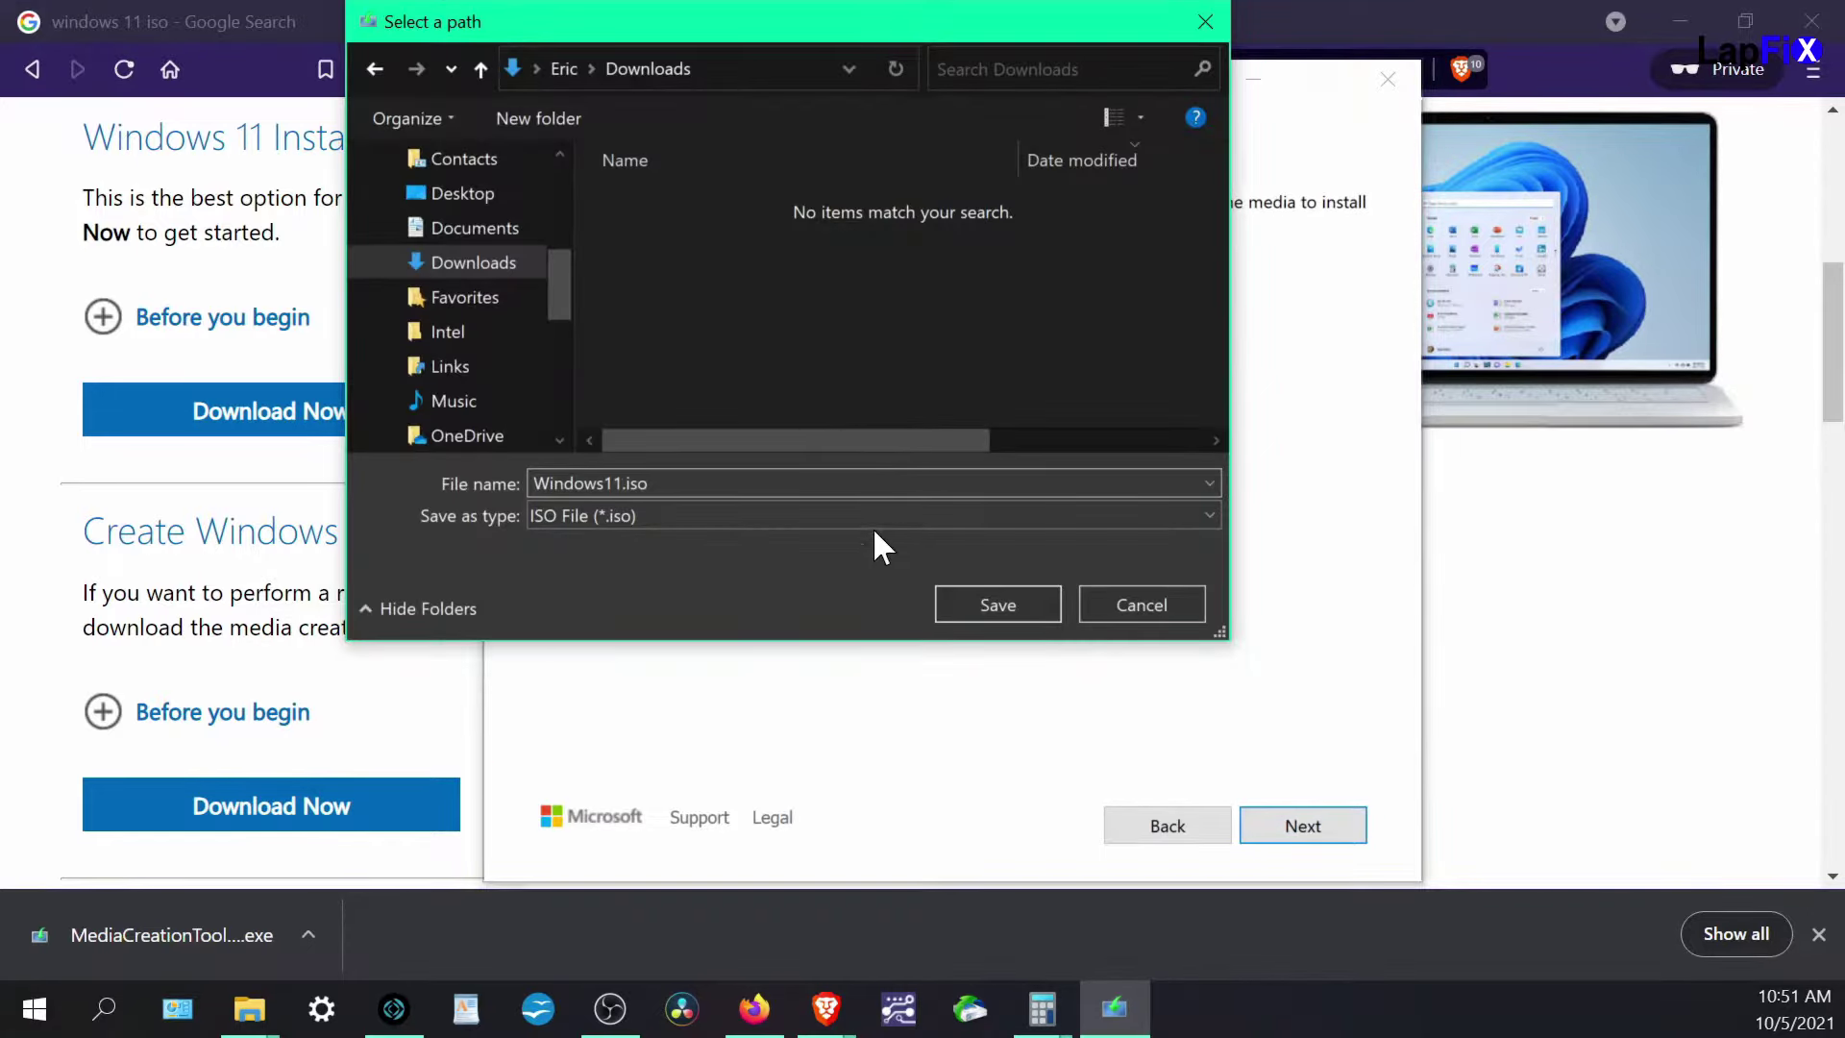
{"action": "left_click", "coordinate": [1007, 602]}
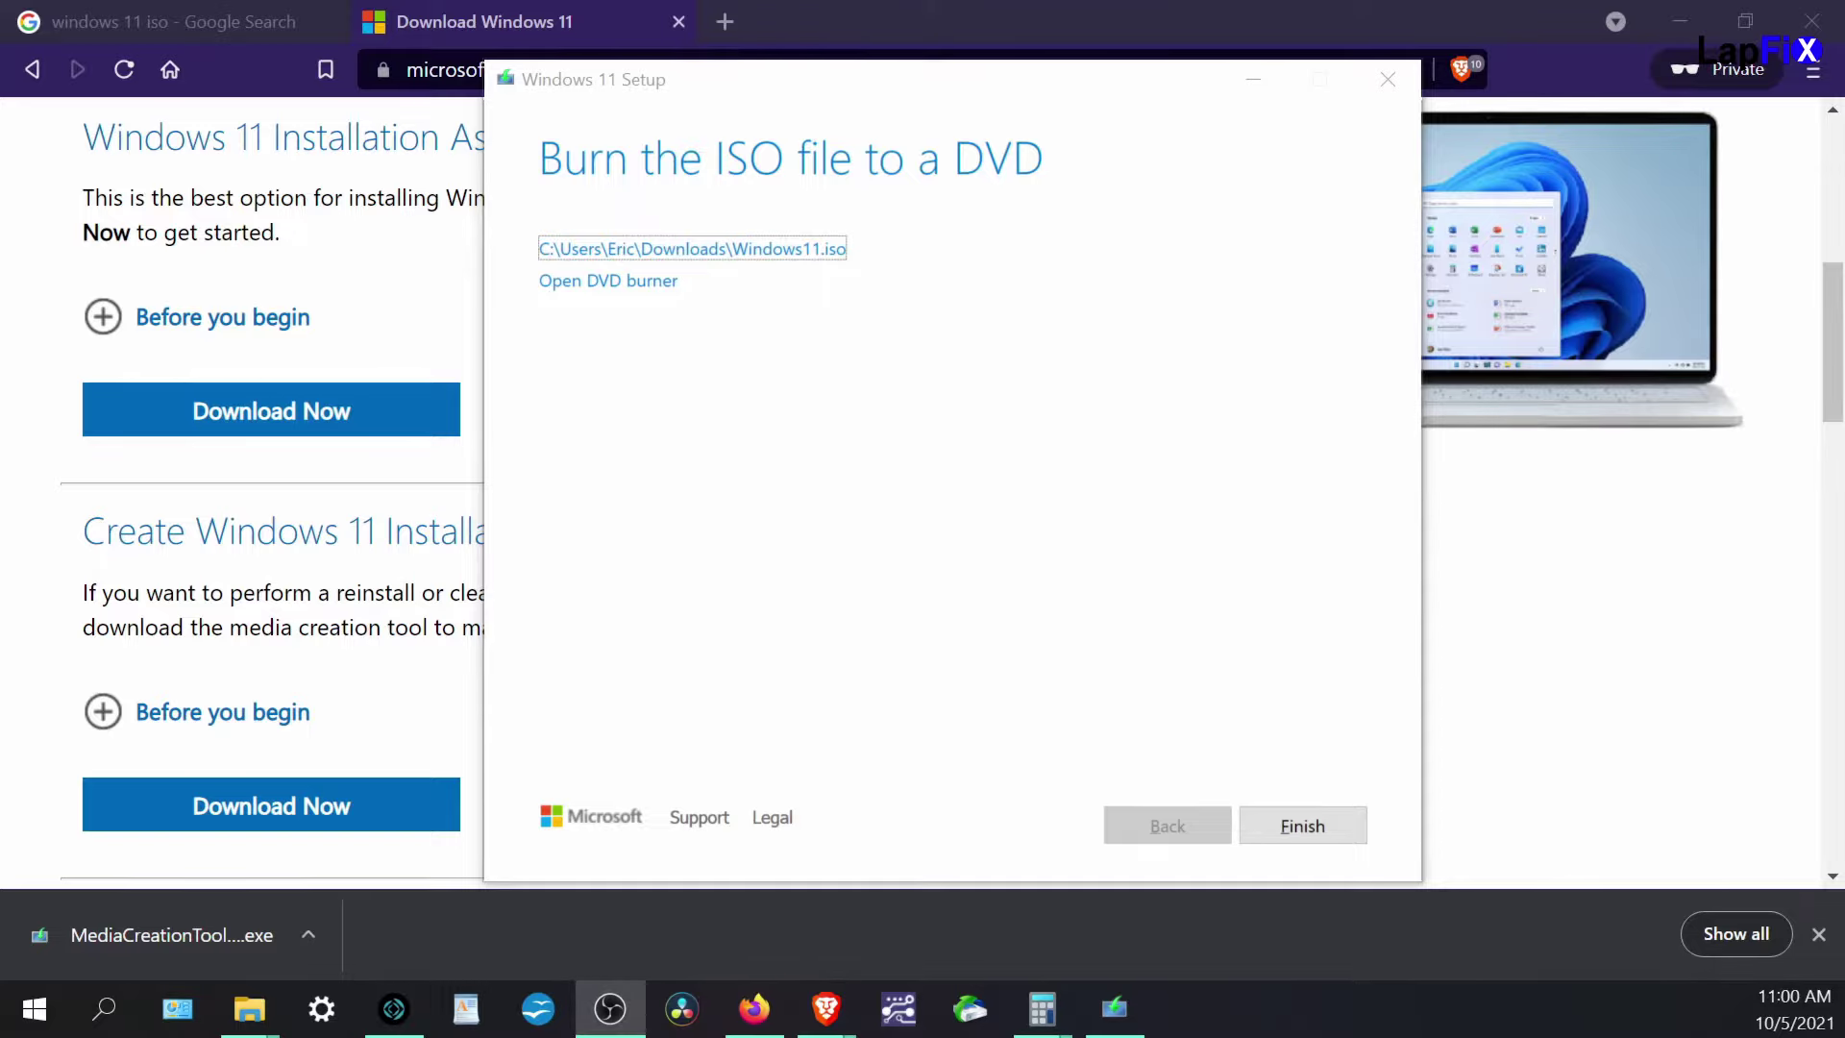
{"action": "left_click", "coordinate": [1302, 824]}
Step: Search the web for 'rufus' in a new Brave tab, then go back to the Windows 11 tab
{"action": "left_click", "coordinate": [725, 21]}
{"action": "type", "text": "rufus"}
{"action": "key", "text": "Return"}
{"action": "left_click", "coordinate": [466, 22]}
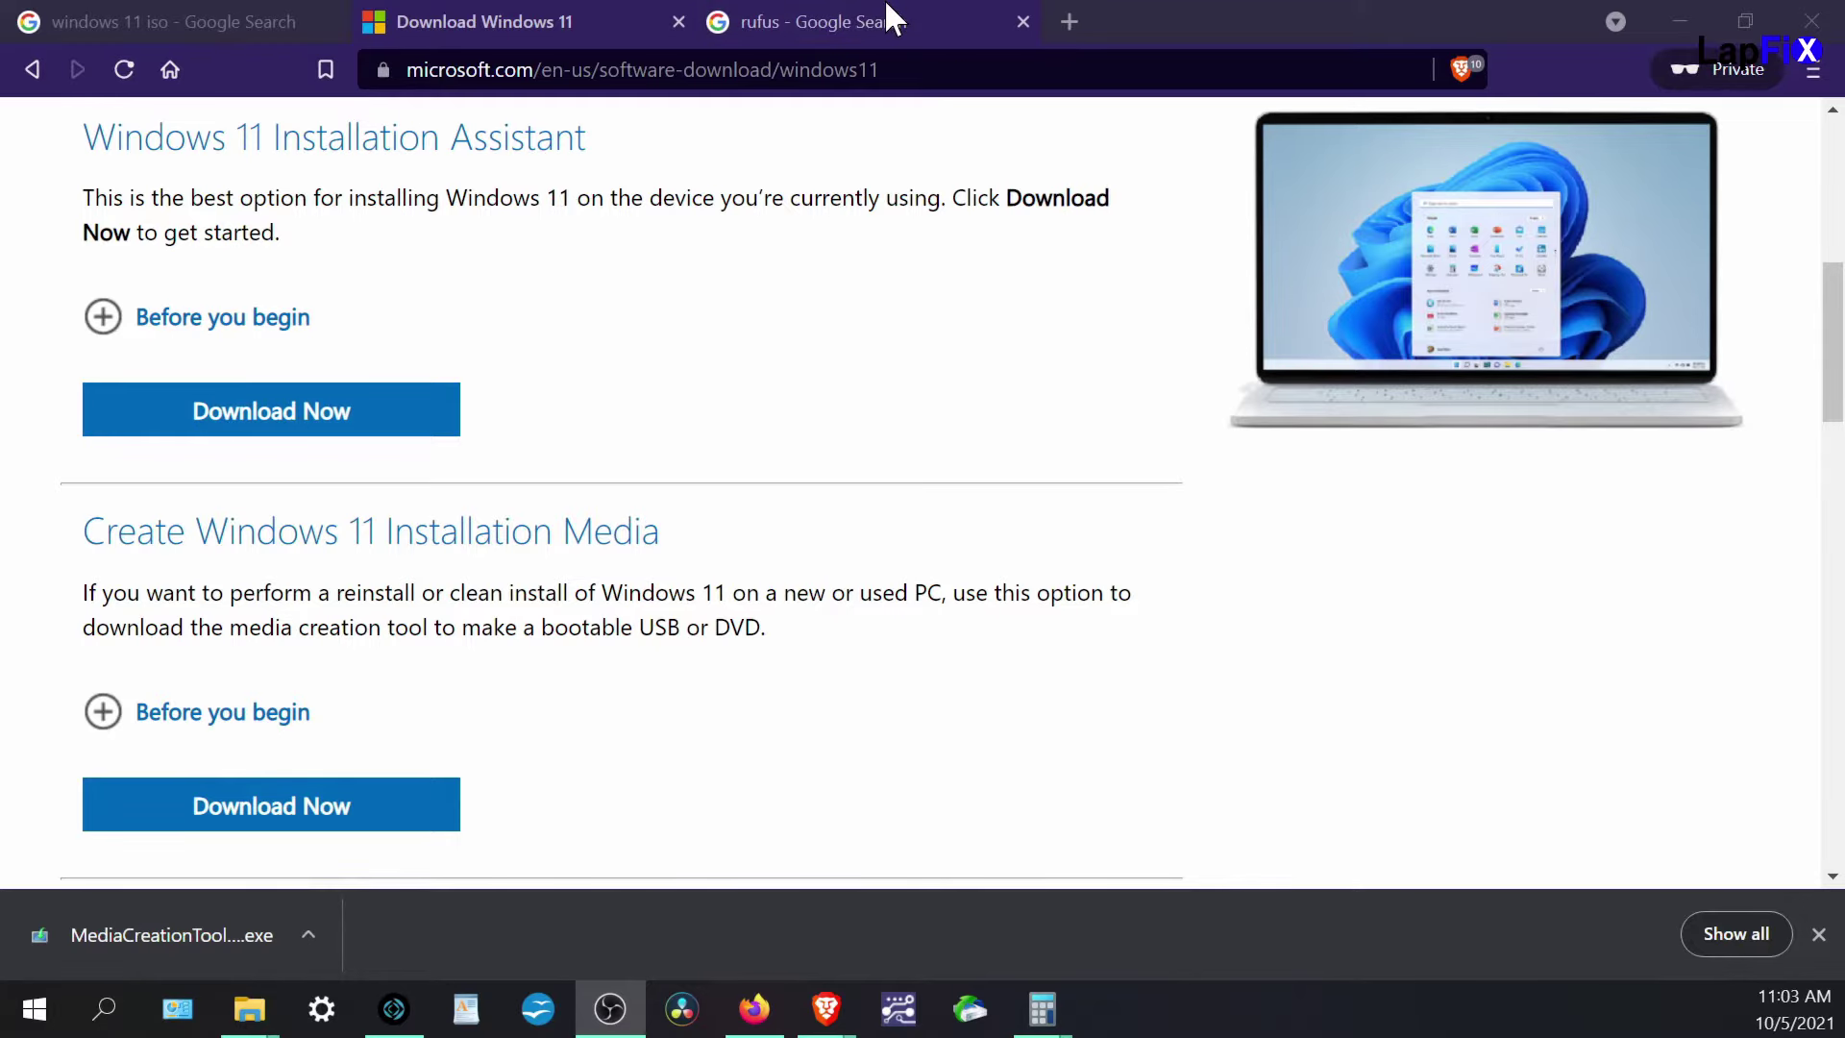
Step: Download Rufus 3.15 Portable (rufus-3.15p.exe) from rufus.ie into the Downloads folder
{"action": "left_click", "coordinate": [887, 17]}
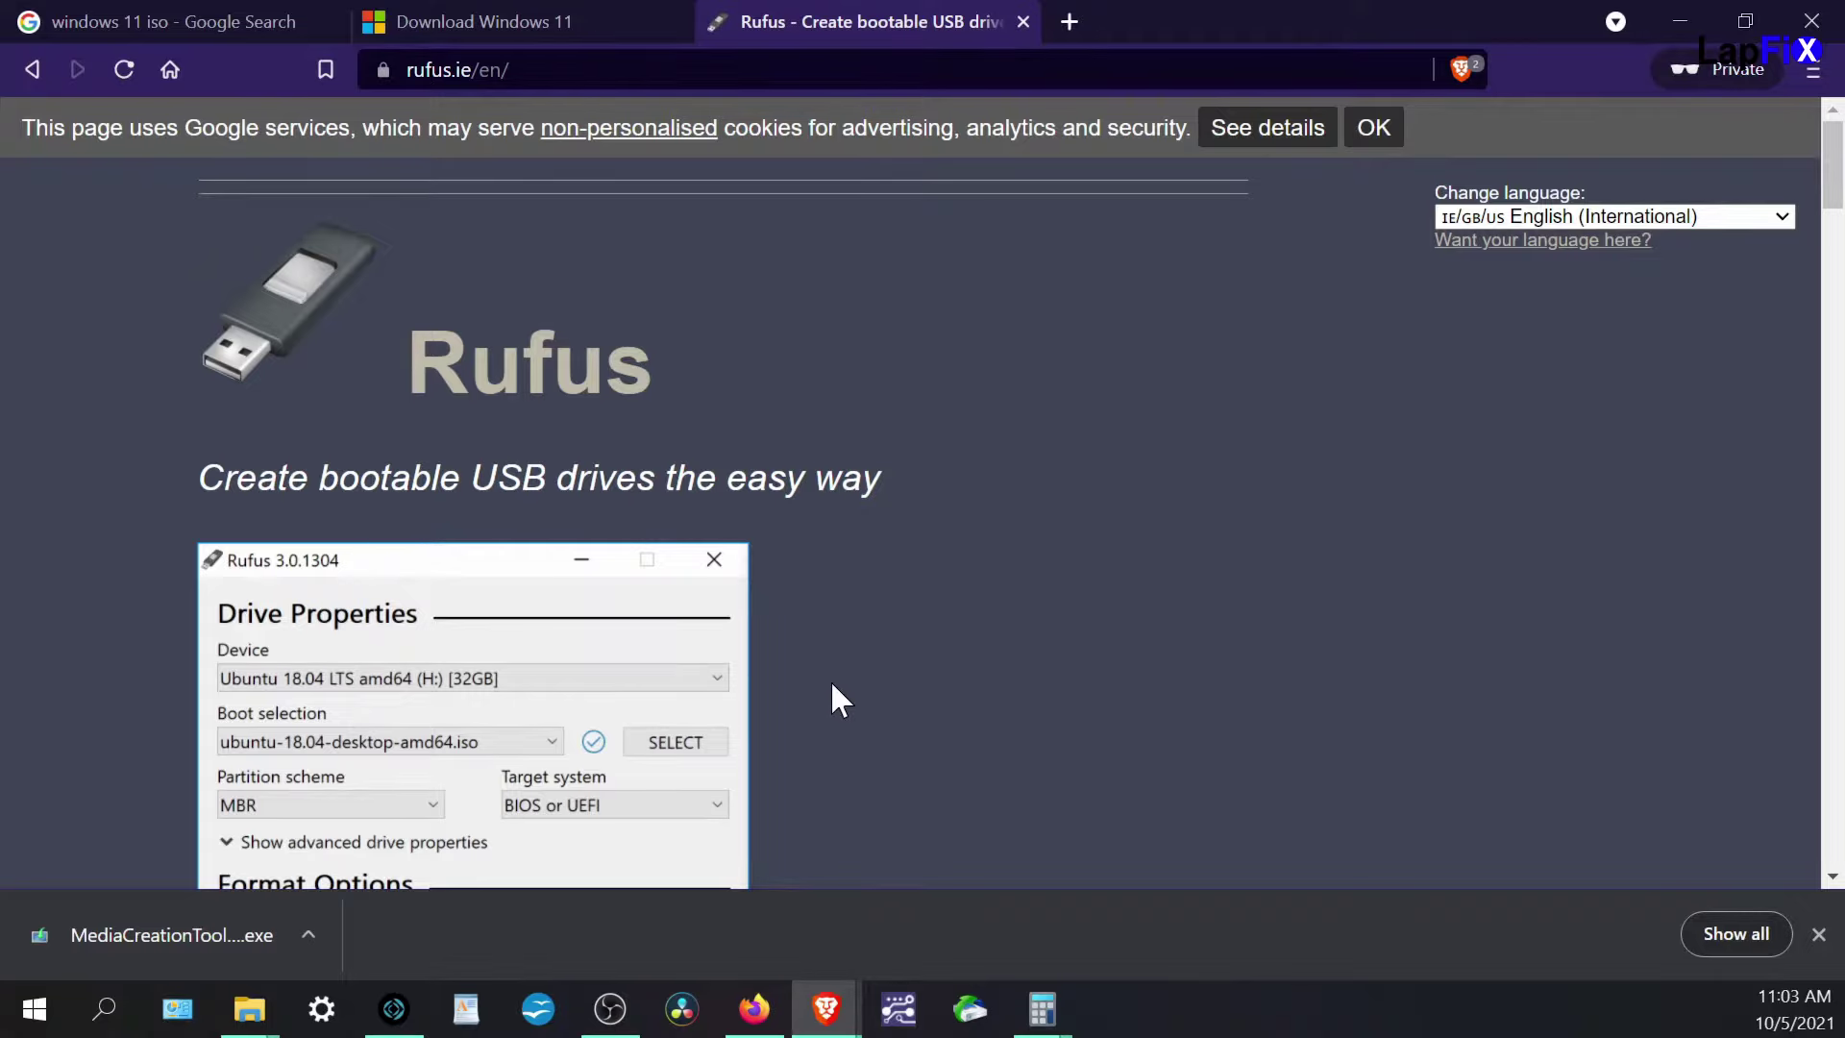
{"action": "scroll", "coordinate": [869, 671], "scroll_direction": "down", "scroll_amount": 3}
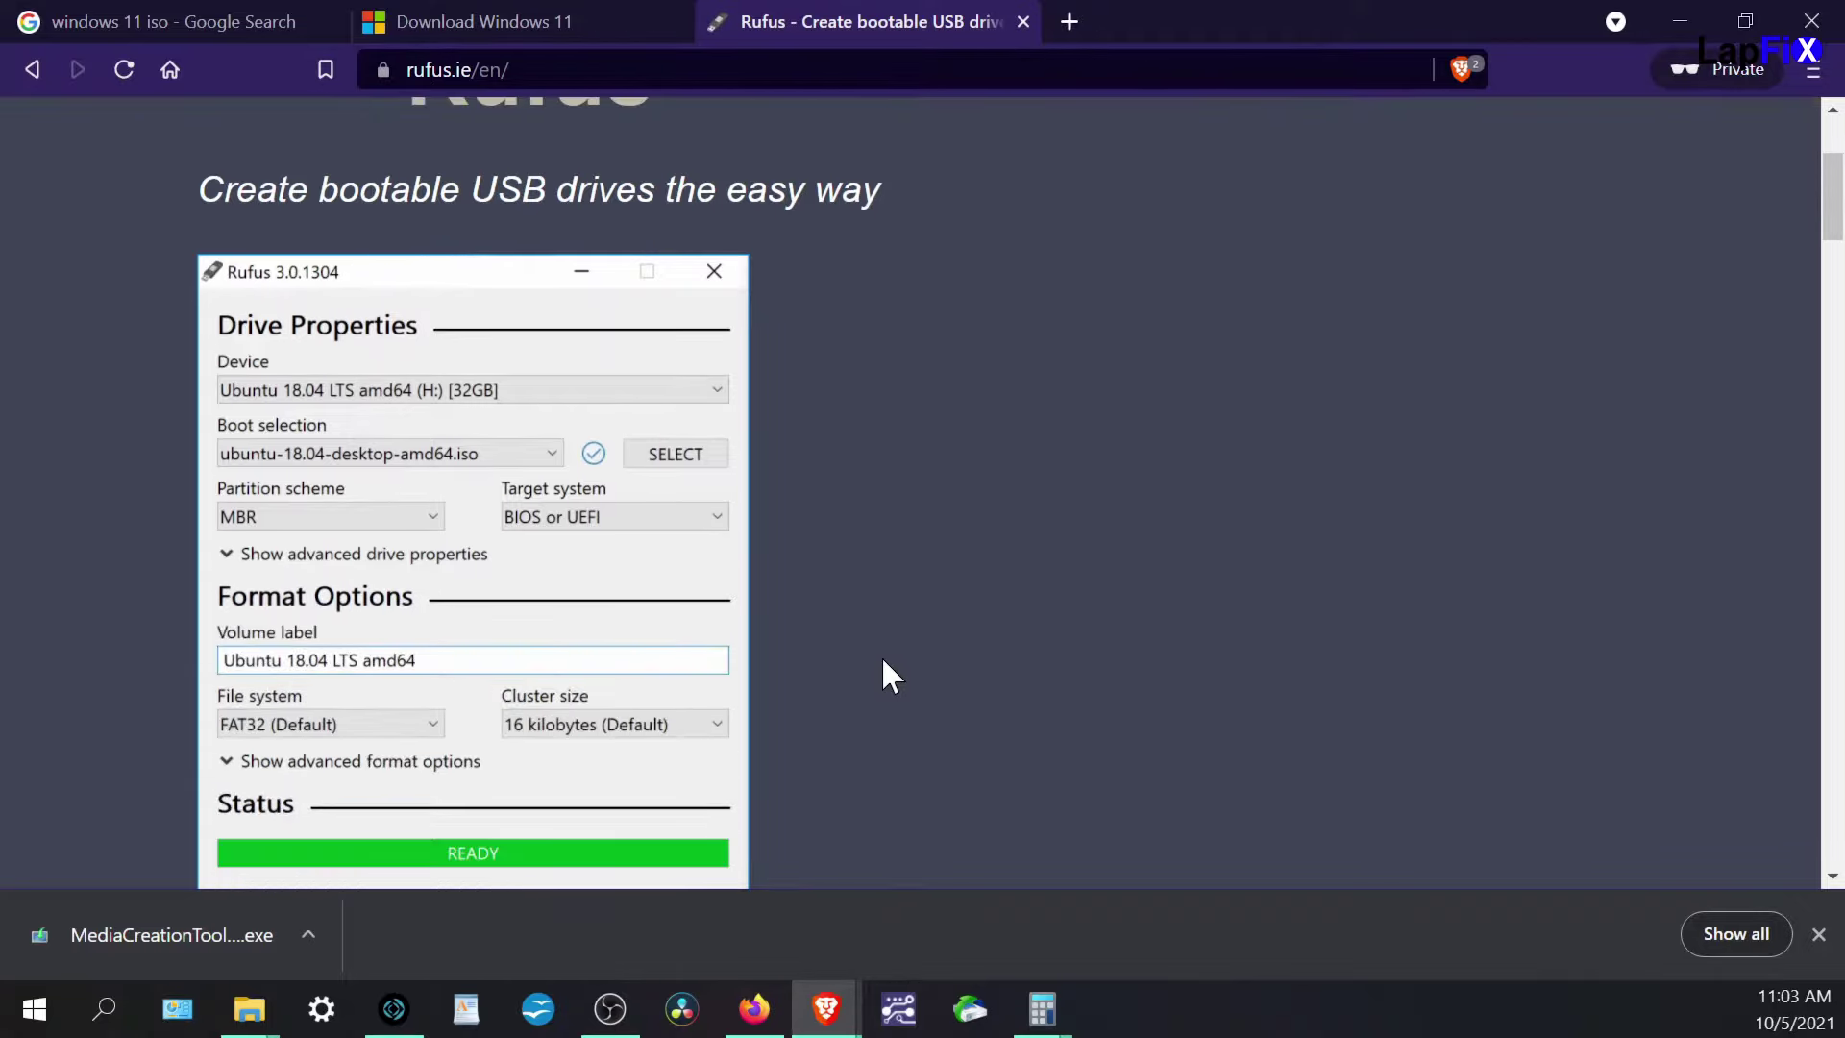
{"action": "scroll", "coordinate": [555, 770], "scroll_direction": "down", "scroll_amount": 7}
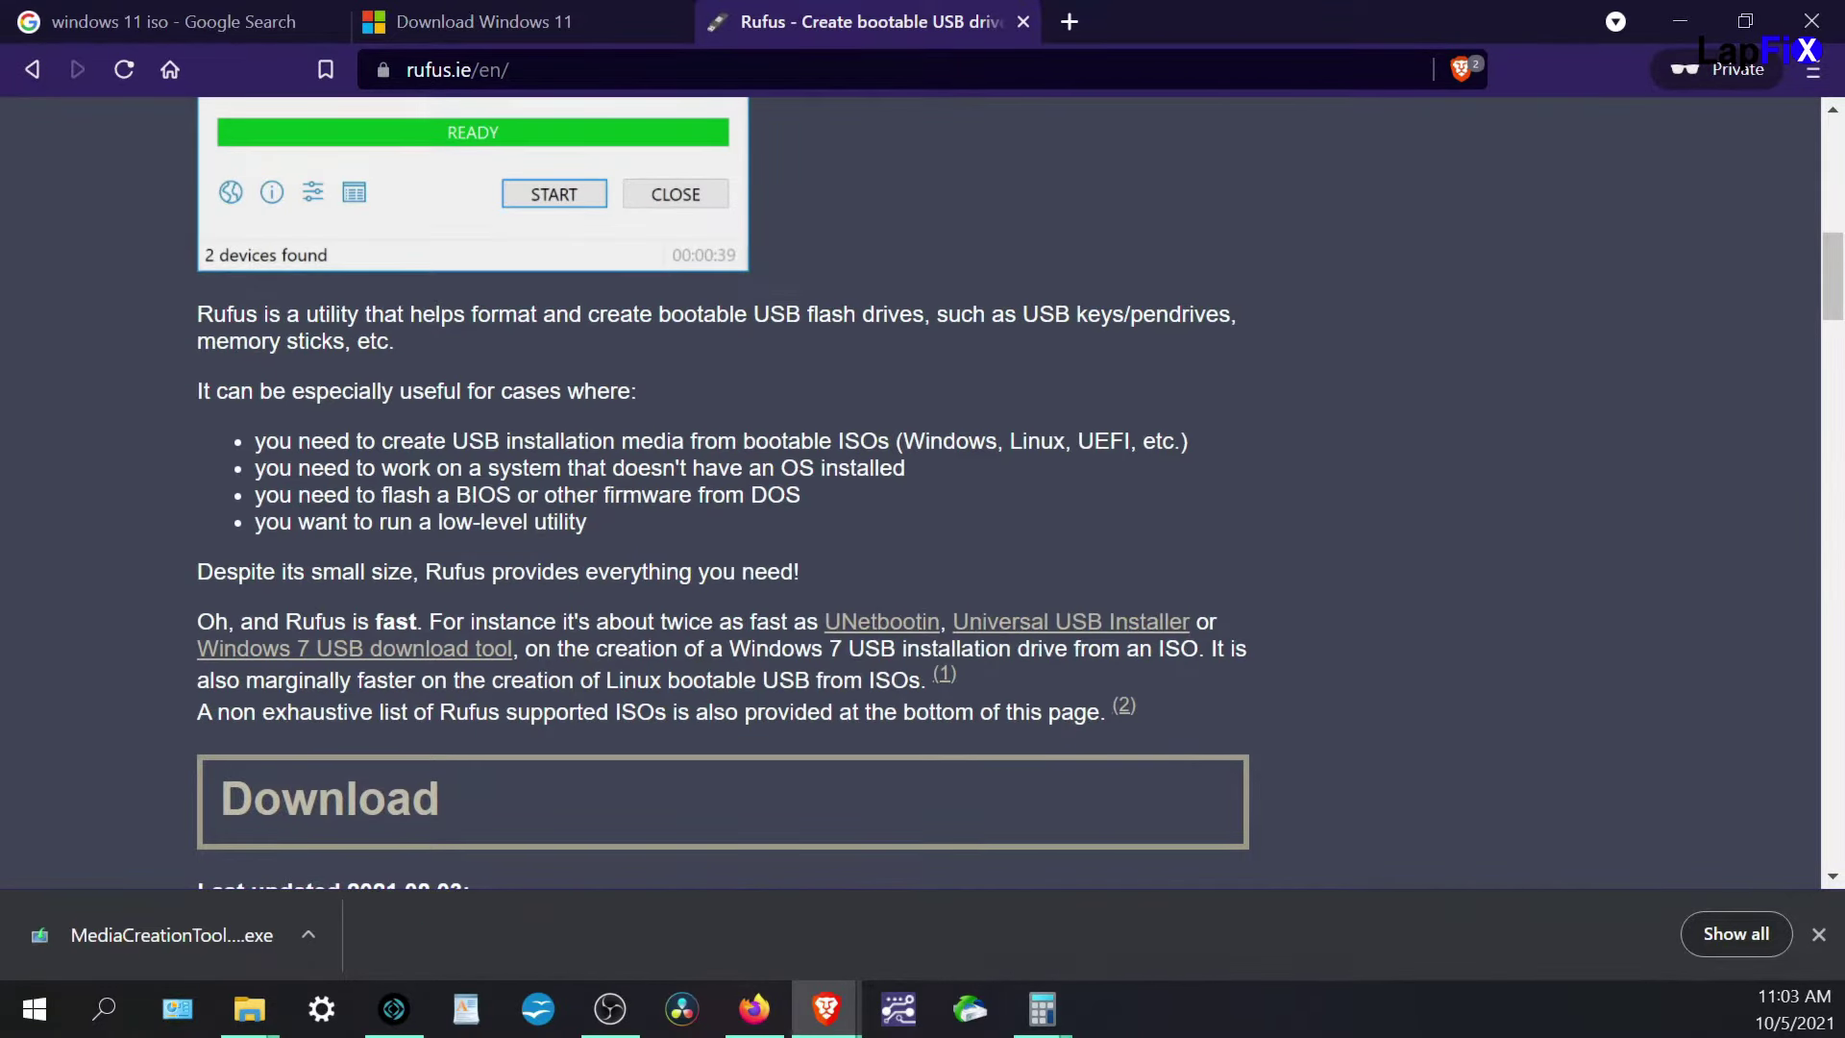
{"action": "scroll", "coordinate": [823, 630], "scroll_direction": "up", "scroll_amount": 1}
{"action": "scroll", "coordinate": [823, 630], "scroll_direction": "down", "scroll_amount": 4}
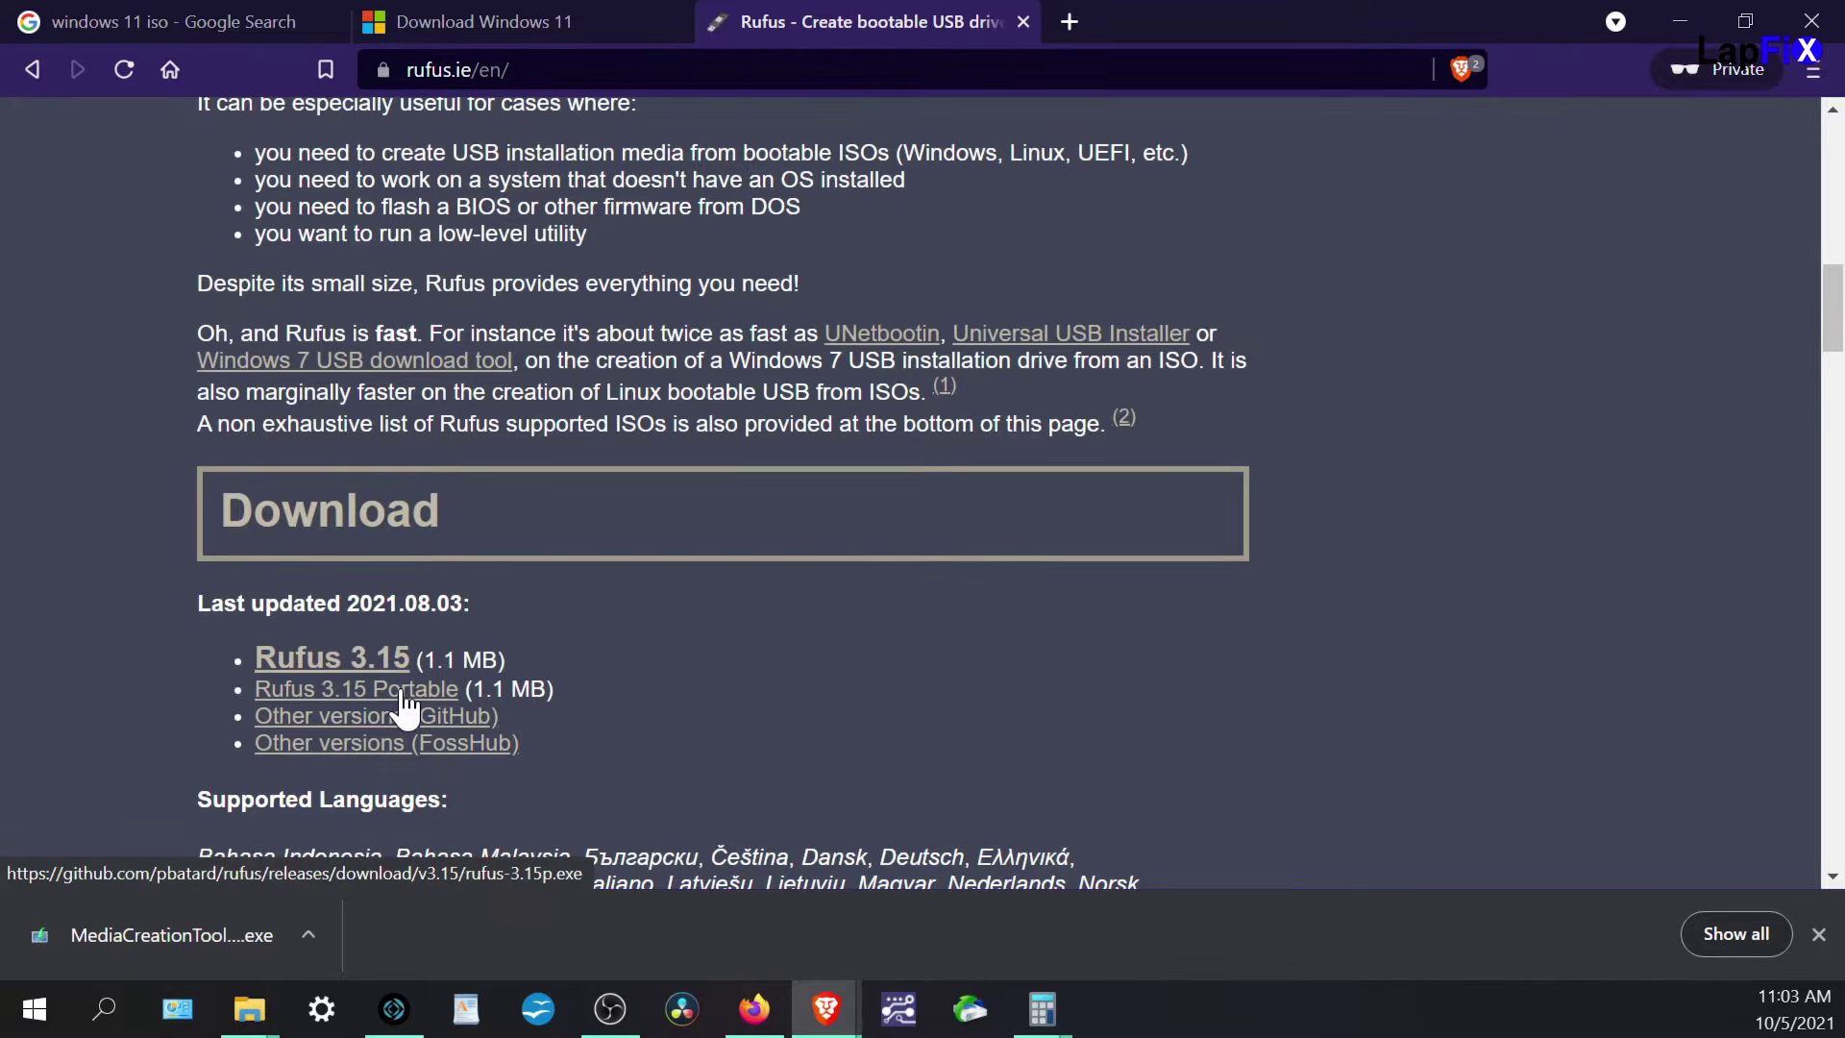
{"action": "left_click", "coordinate": [404, 694]}
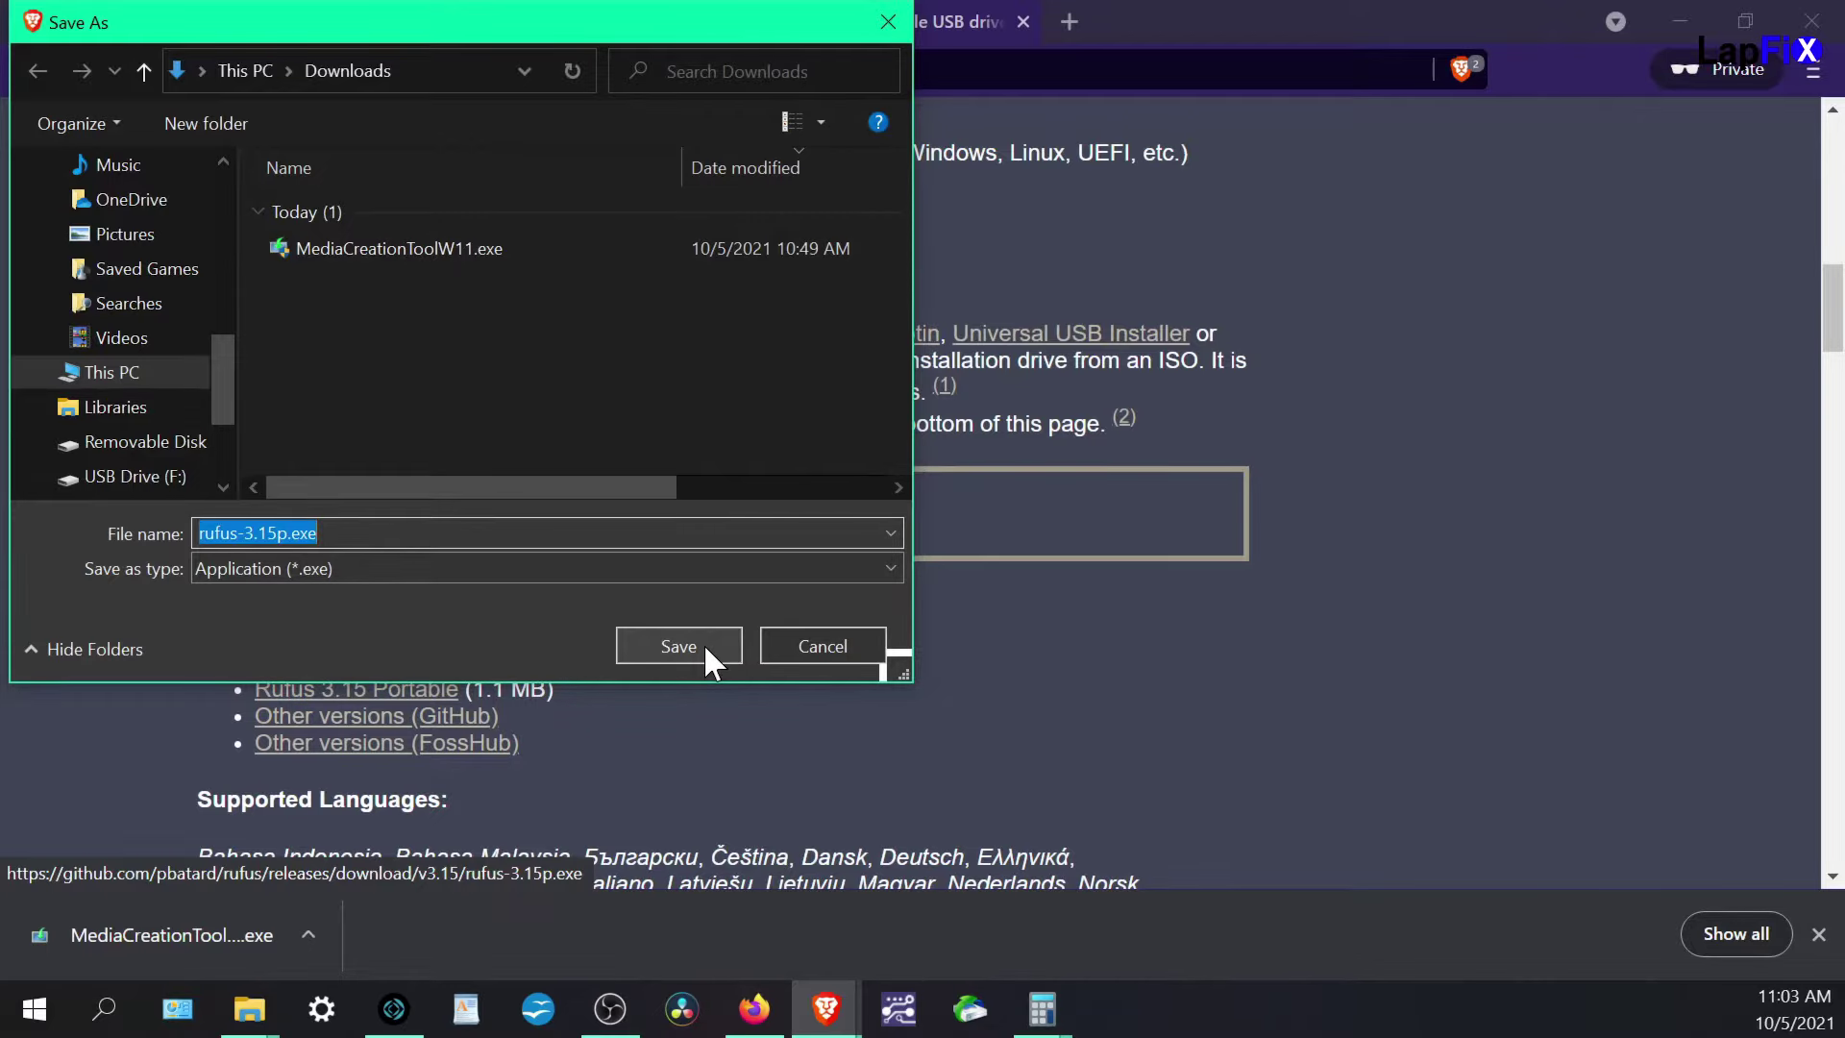
{"action": "left_click", "coordinate": [678, 646]}
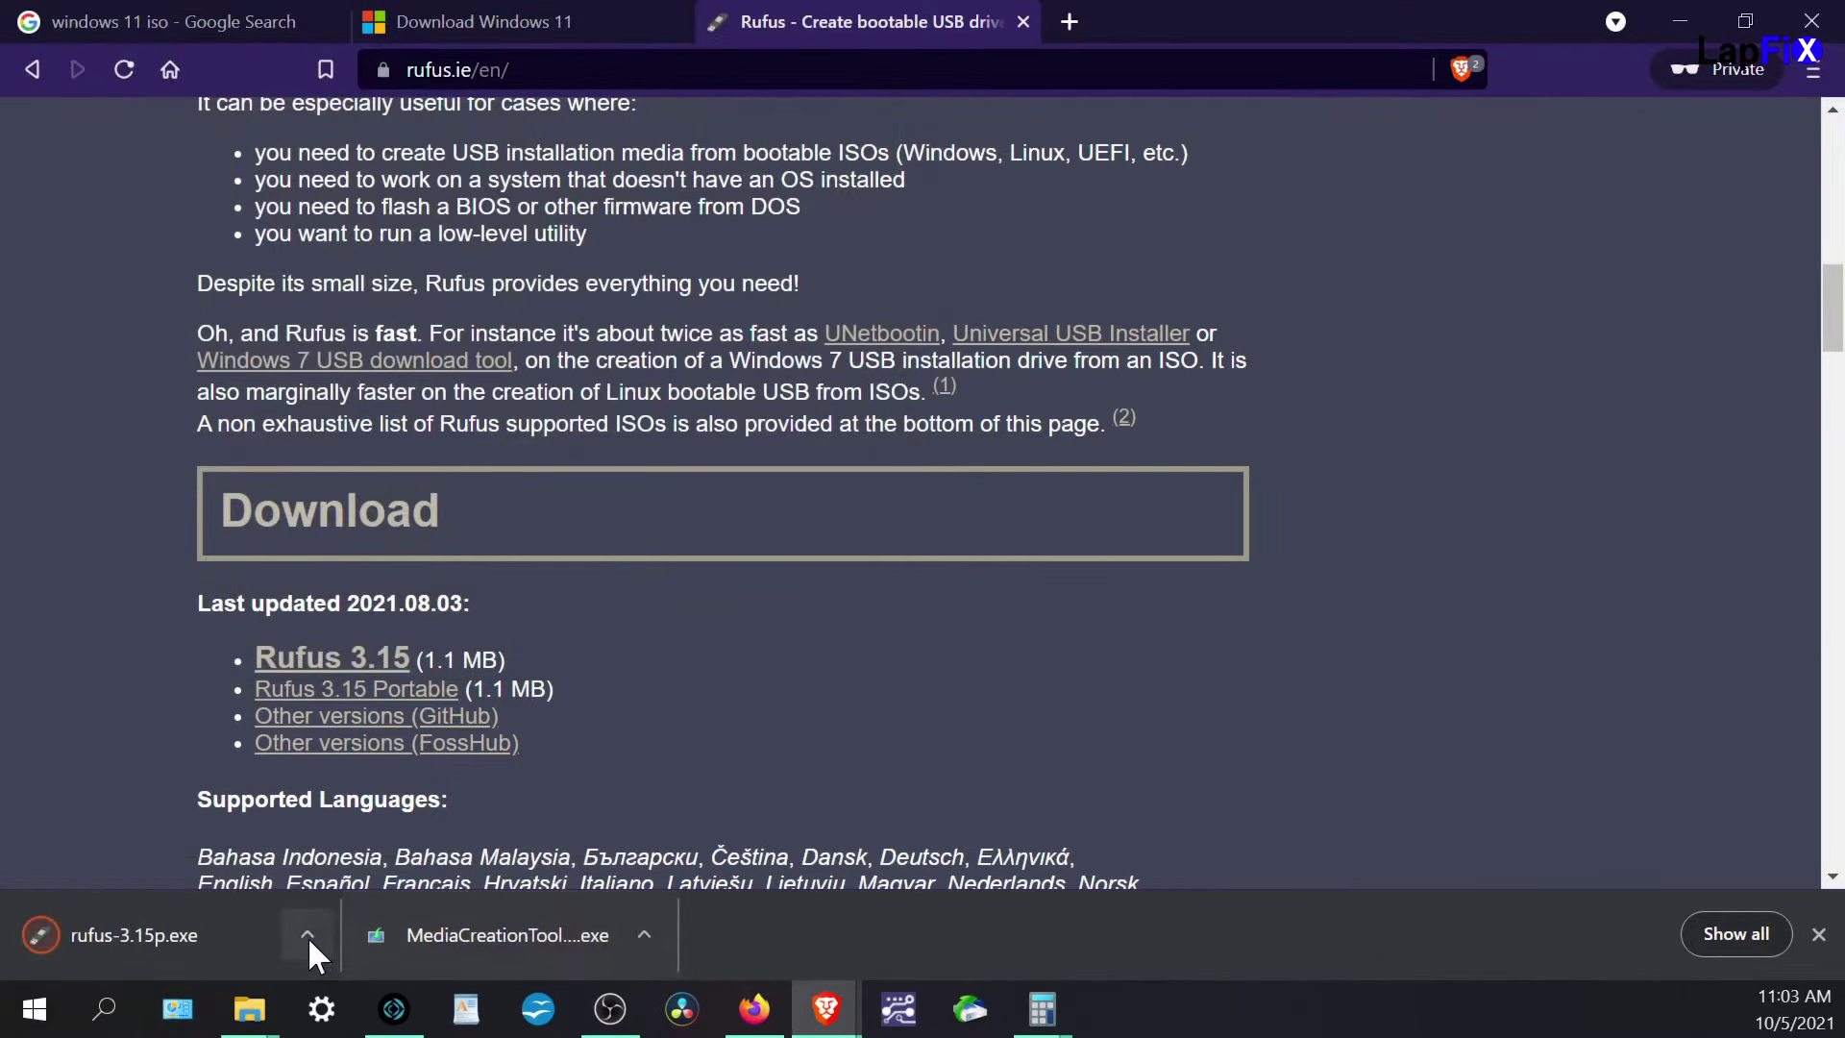
Step: Show rufus-3.15p.exe in the Downloads folder and run it as administrator
{"action": "left_click", "coordinate": [308, 935]}
{"action": "left_click", "coordinate": [409, 832]}
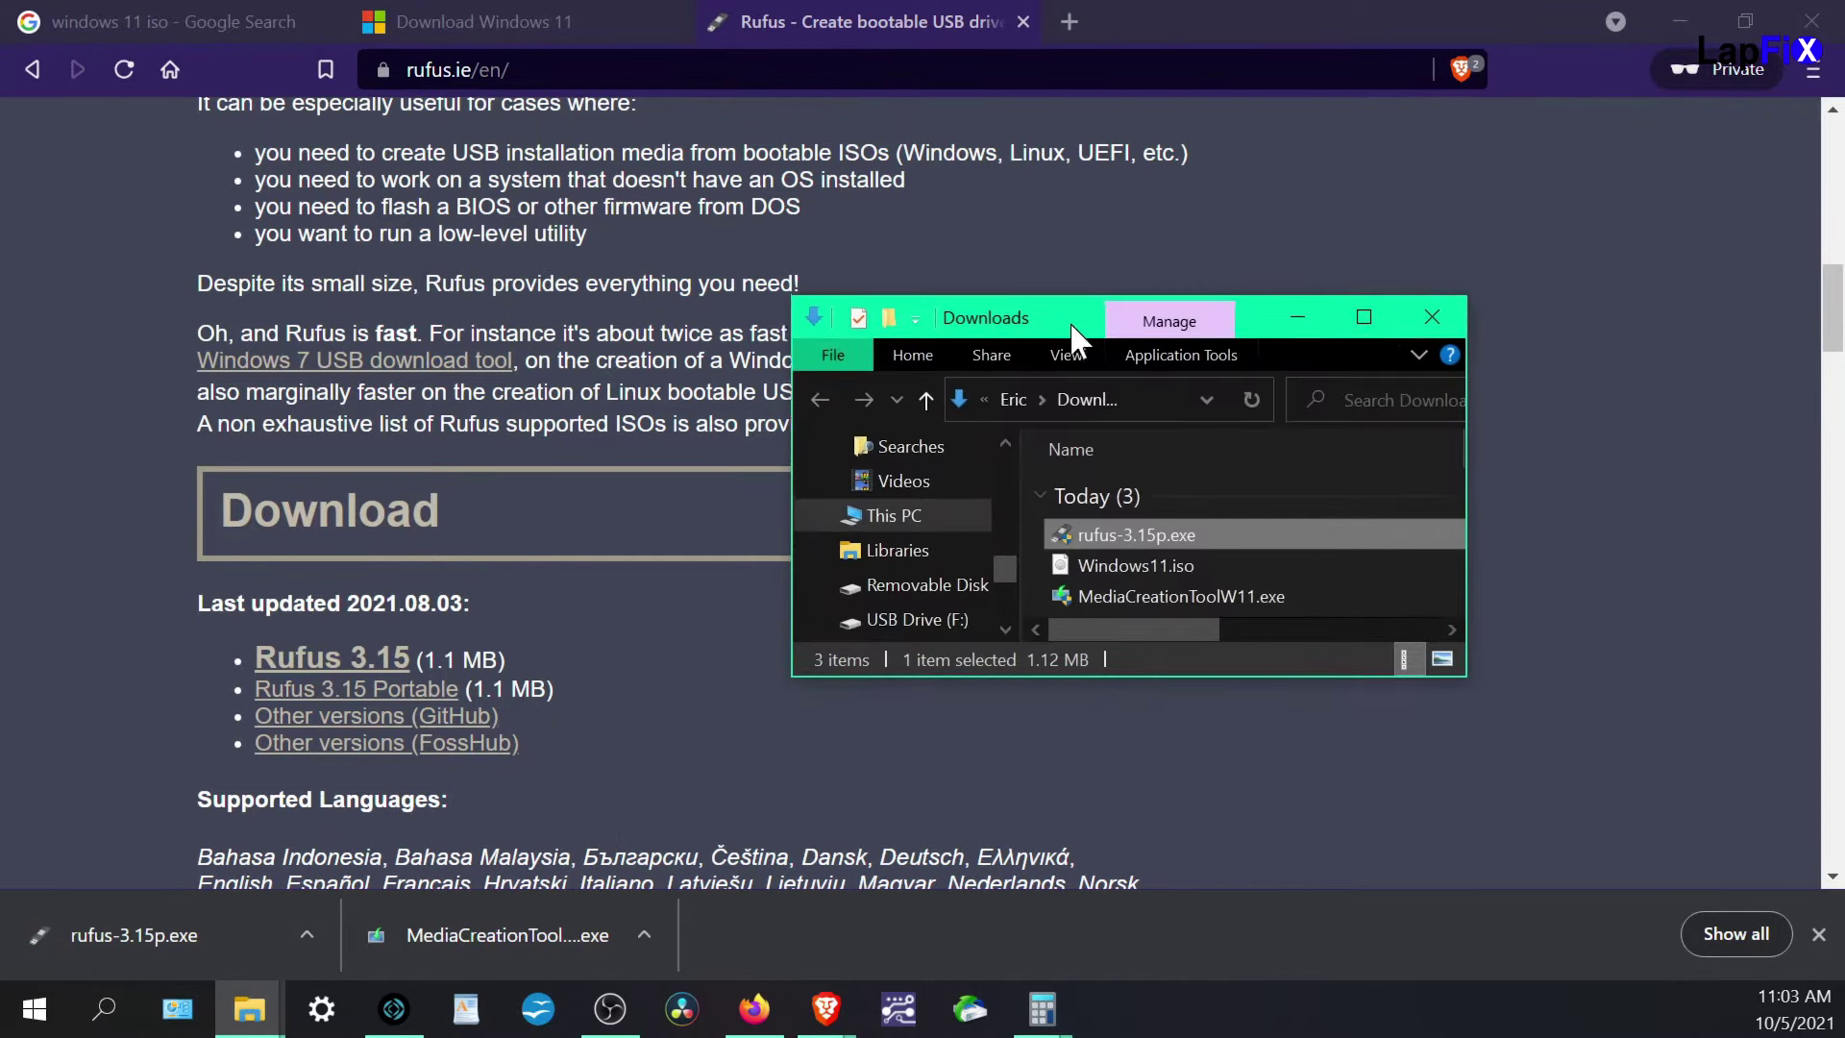
{"action": "left_click", "coordinate": [1348, 312]}
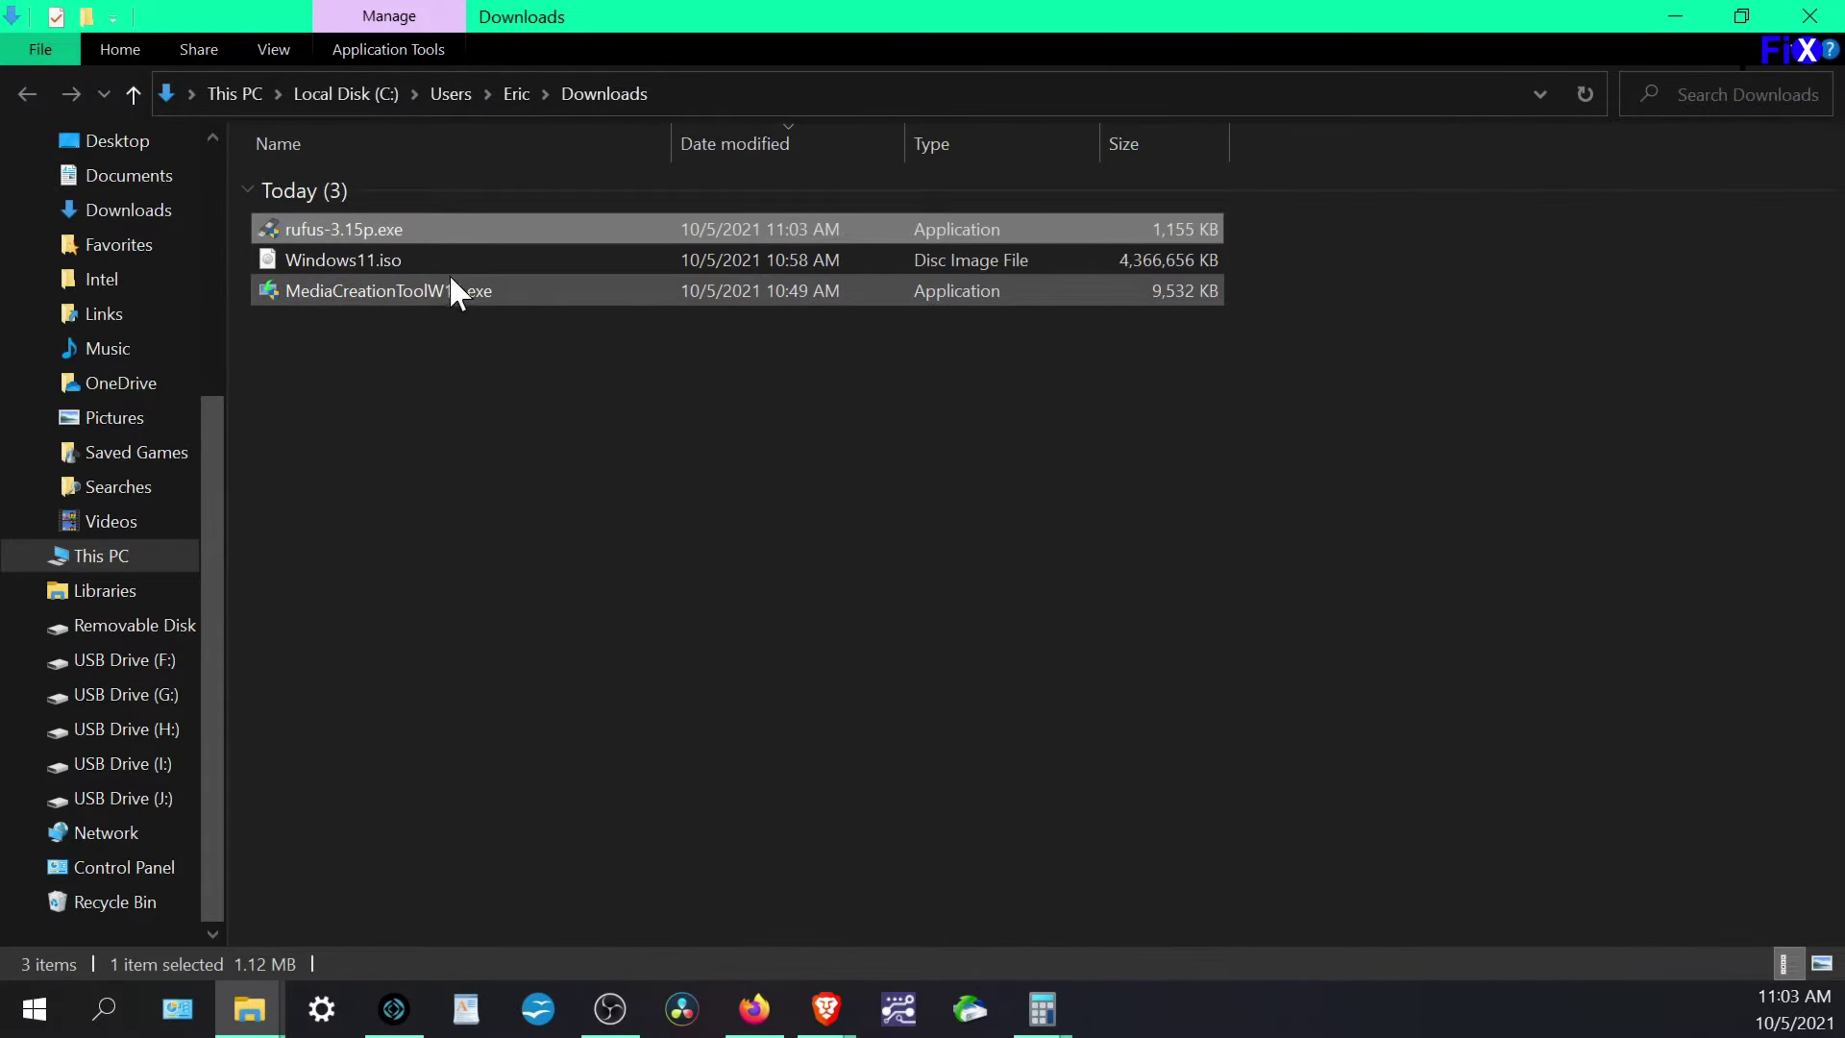
{"action": "right_click", "coordinate": [348, 229]}
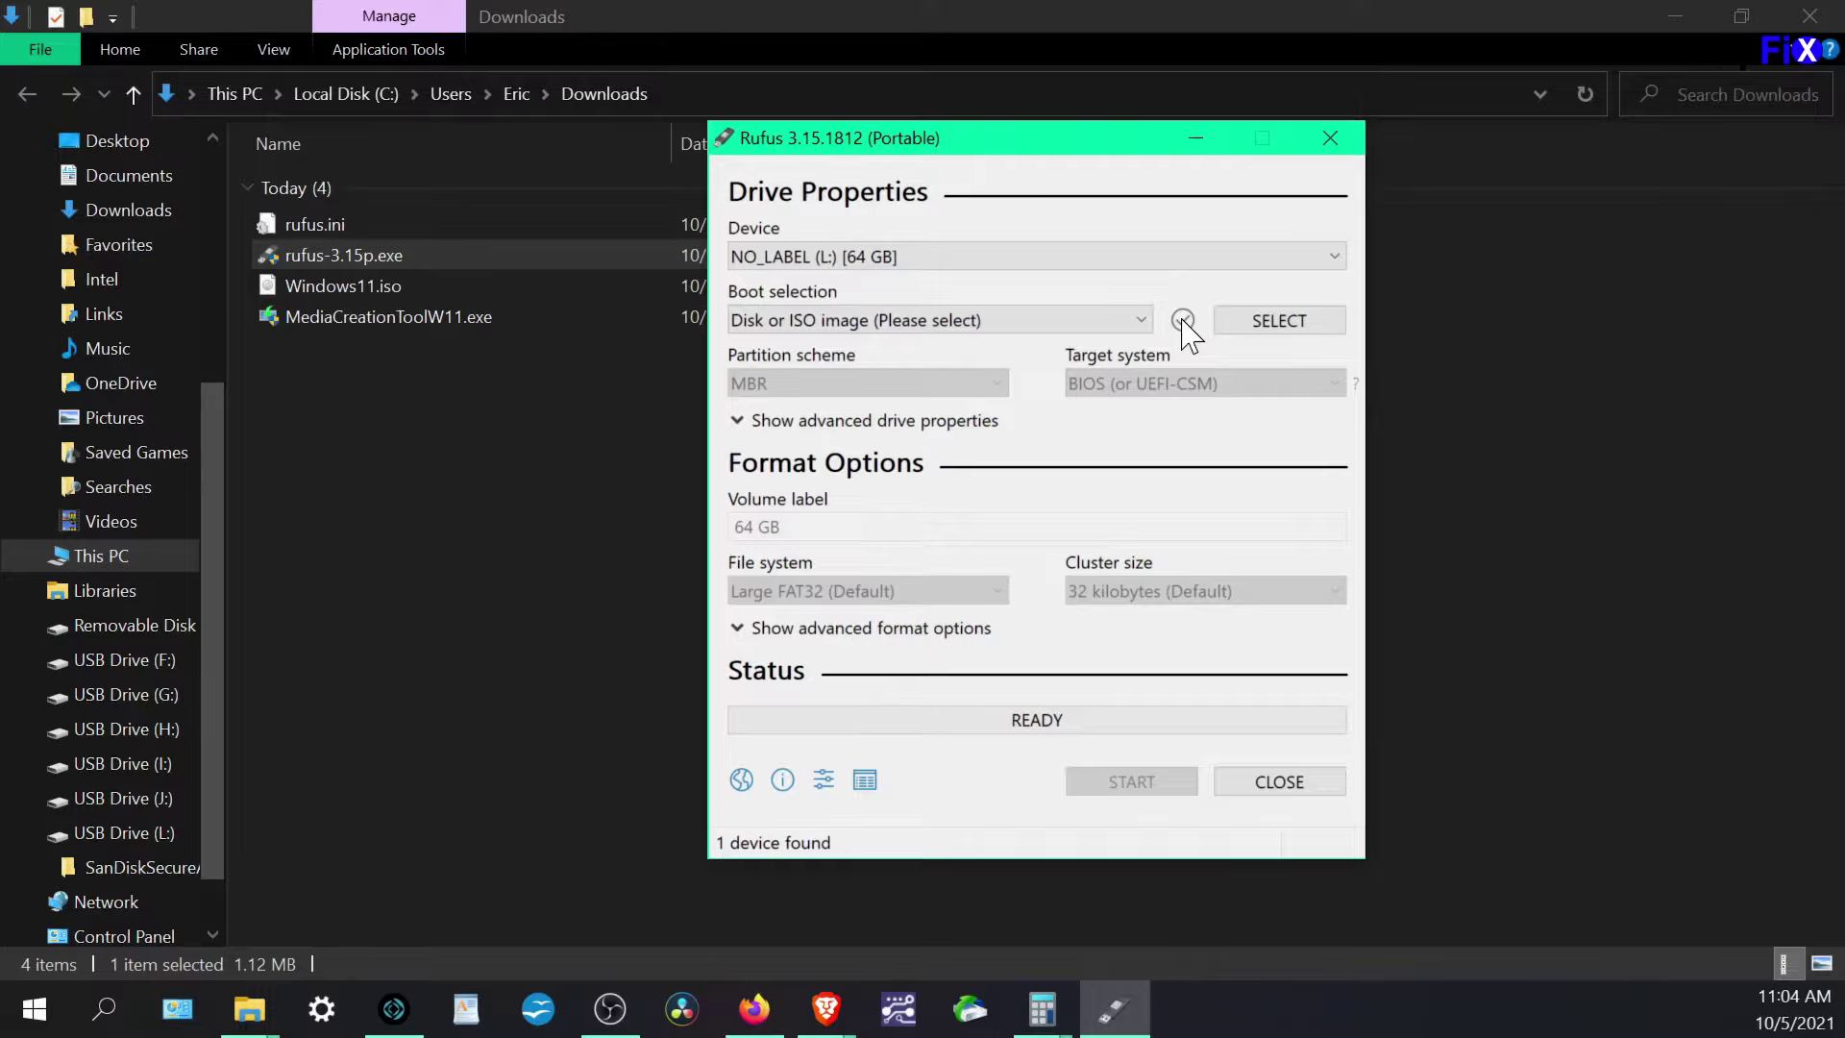
Step: Load Windows11.iso from Downloads as the Rufus boot image
{"action": "left_click", "coordinate": [1305, 323]}
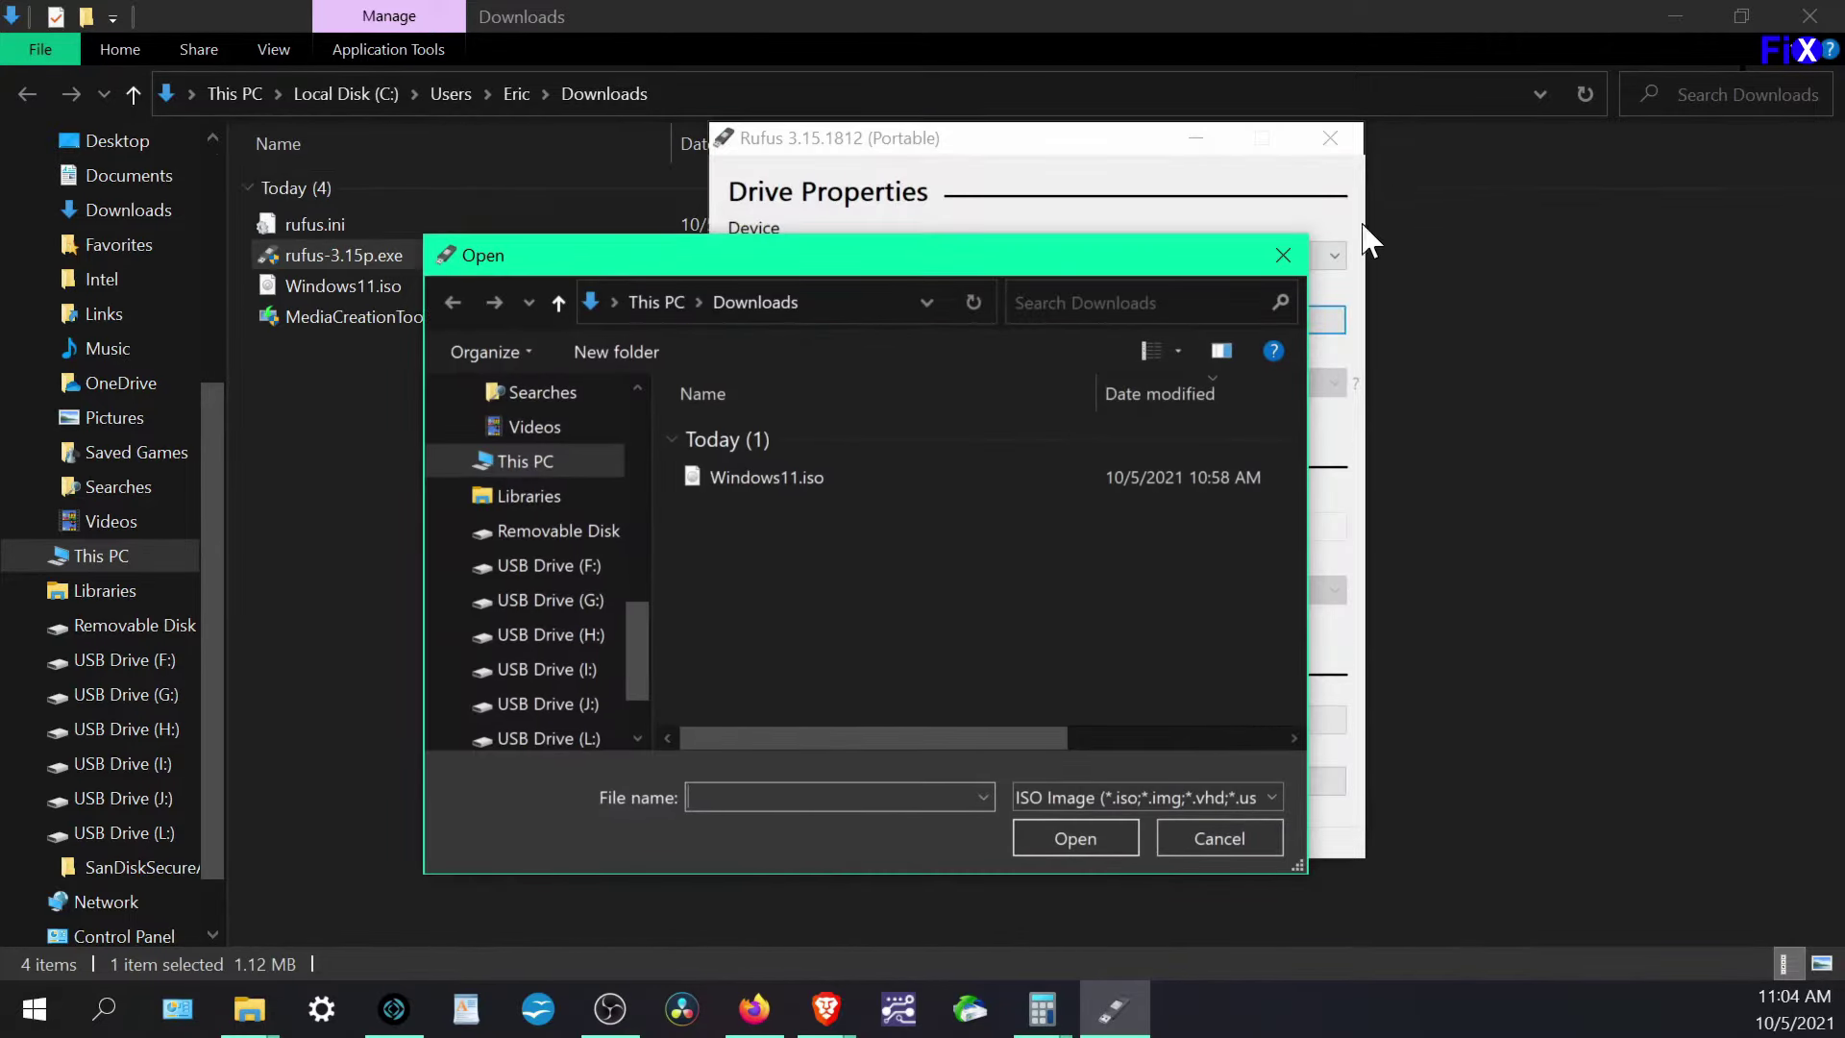
{"action": "left_click", "coordinate": [1282, 252]}
{"action": "left_click_drag", "start_coordinate": [1043, 147], "coordinate": [1009, 122]}
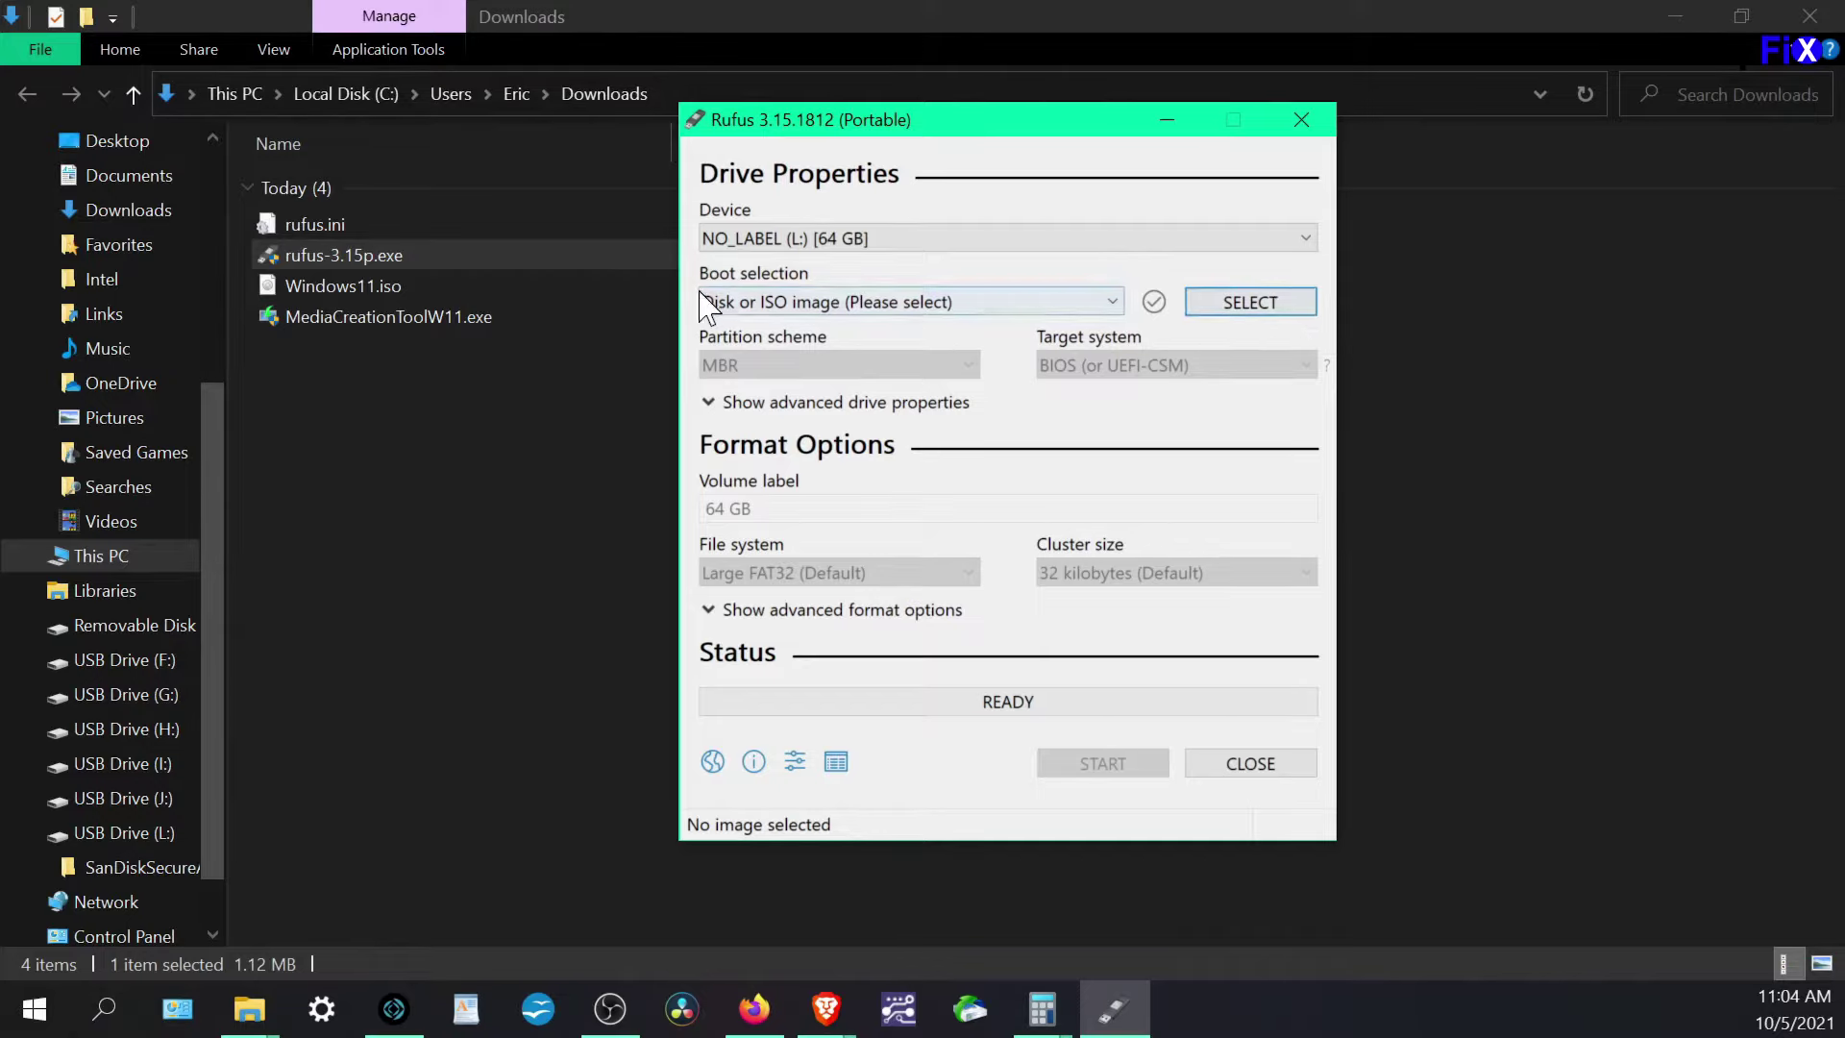
{"action": "left_click", "coordinate": [1249, 303]}
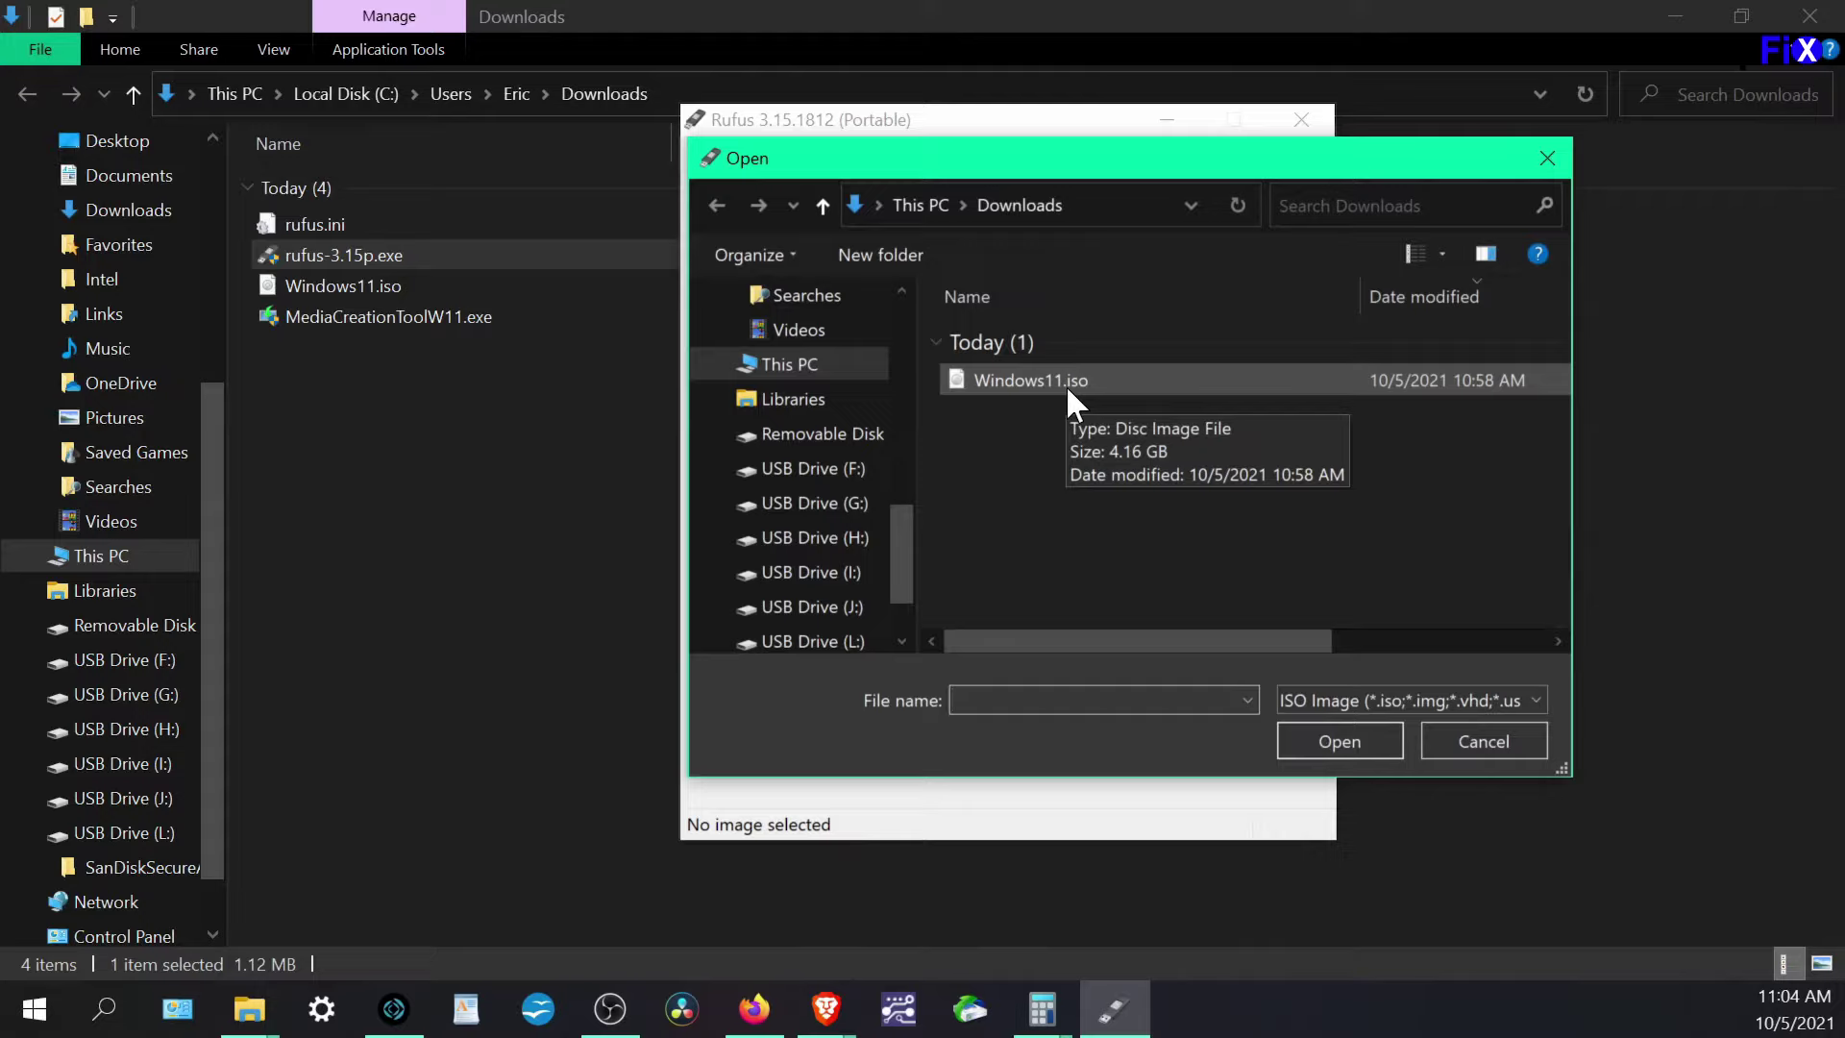
{"action": "left_click", "coordinate": [1064, 384]}
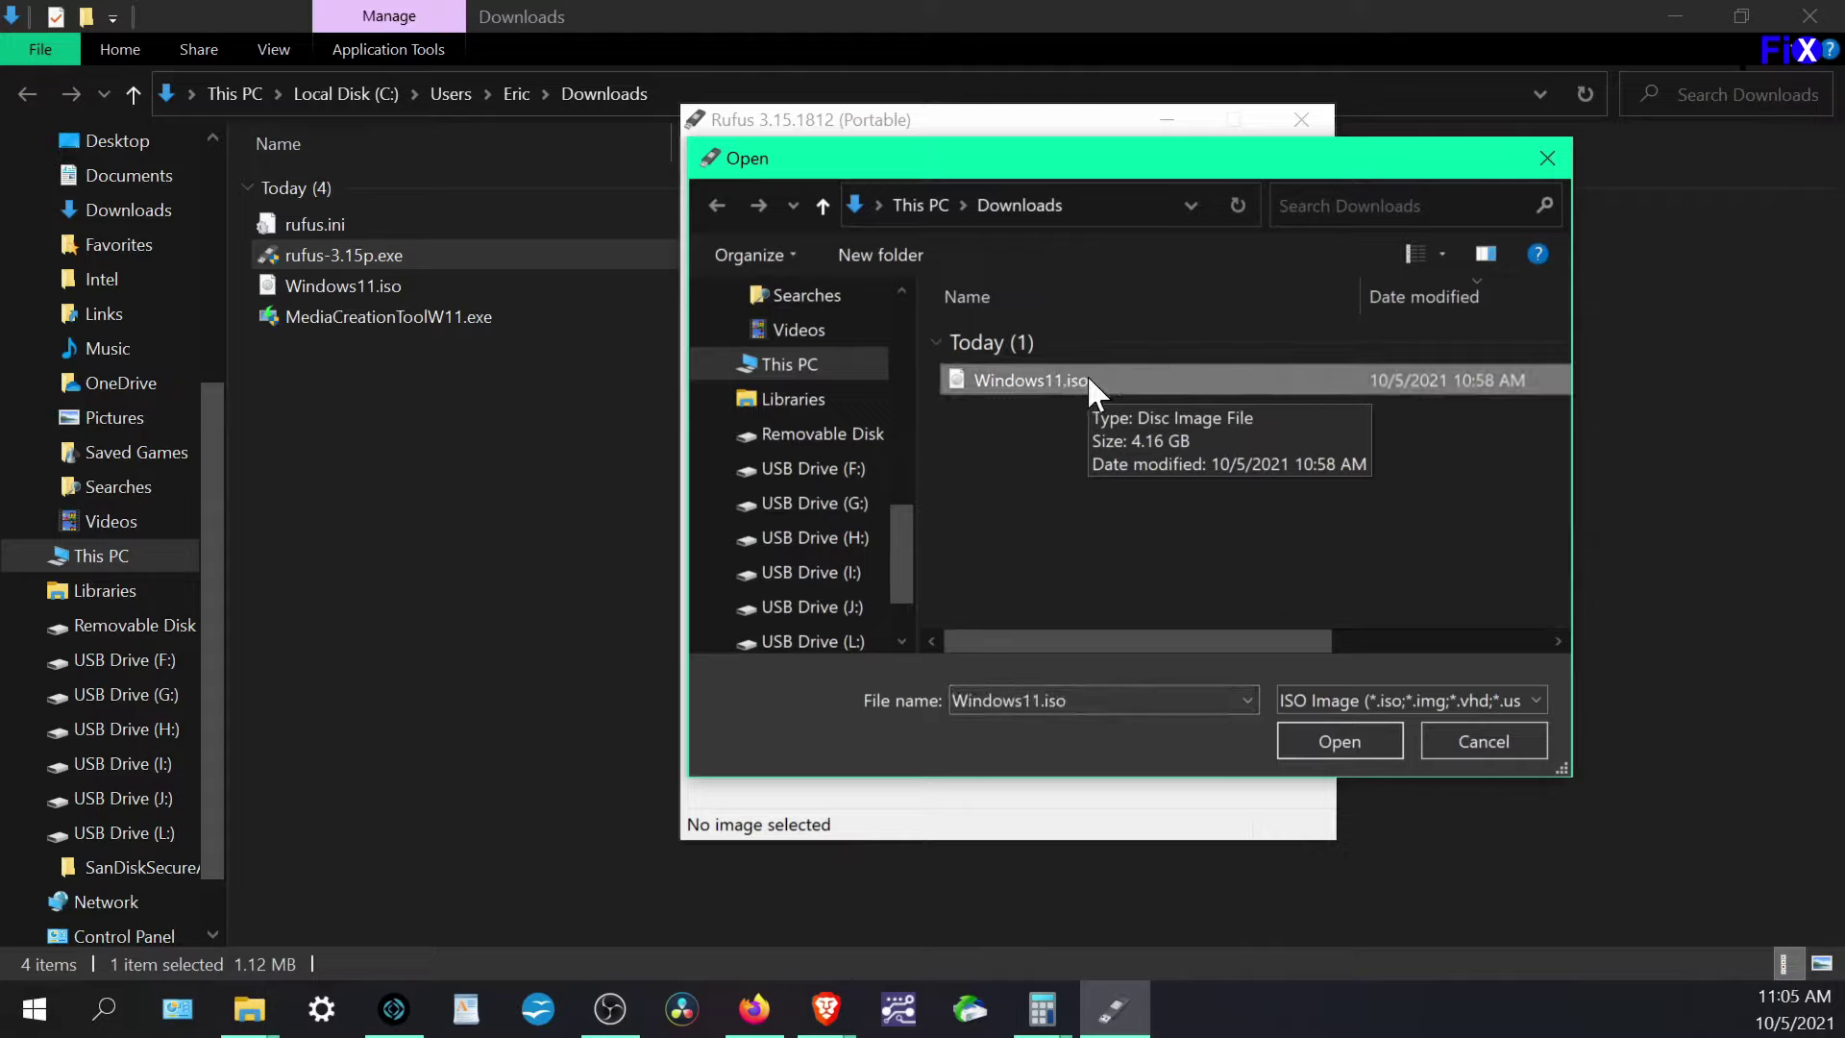
{"action": "left_click", "coordinate": [1339, 740]}
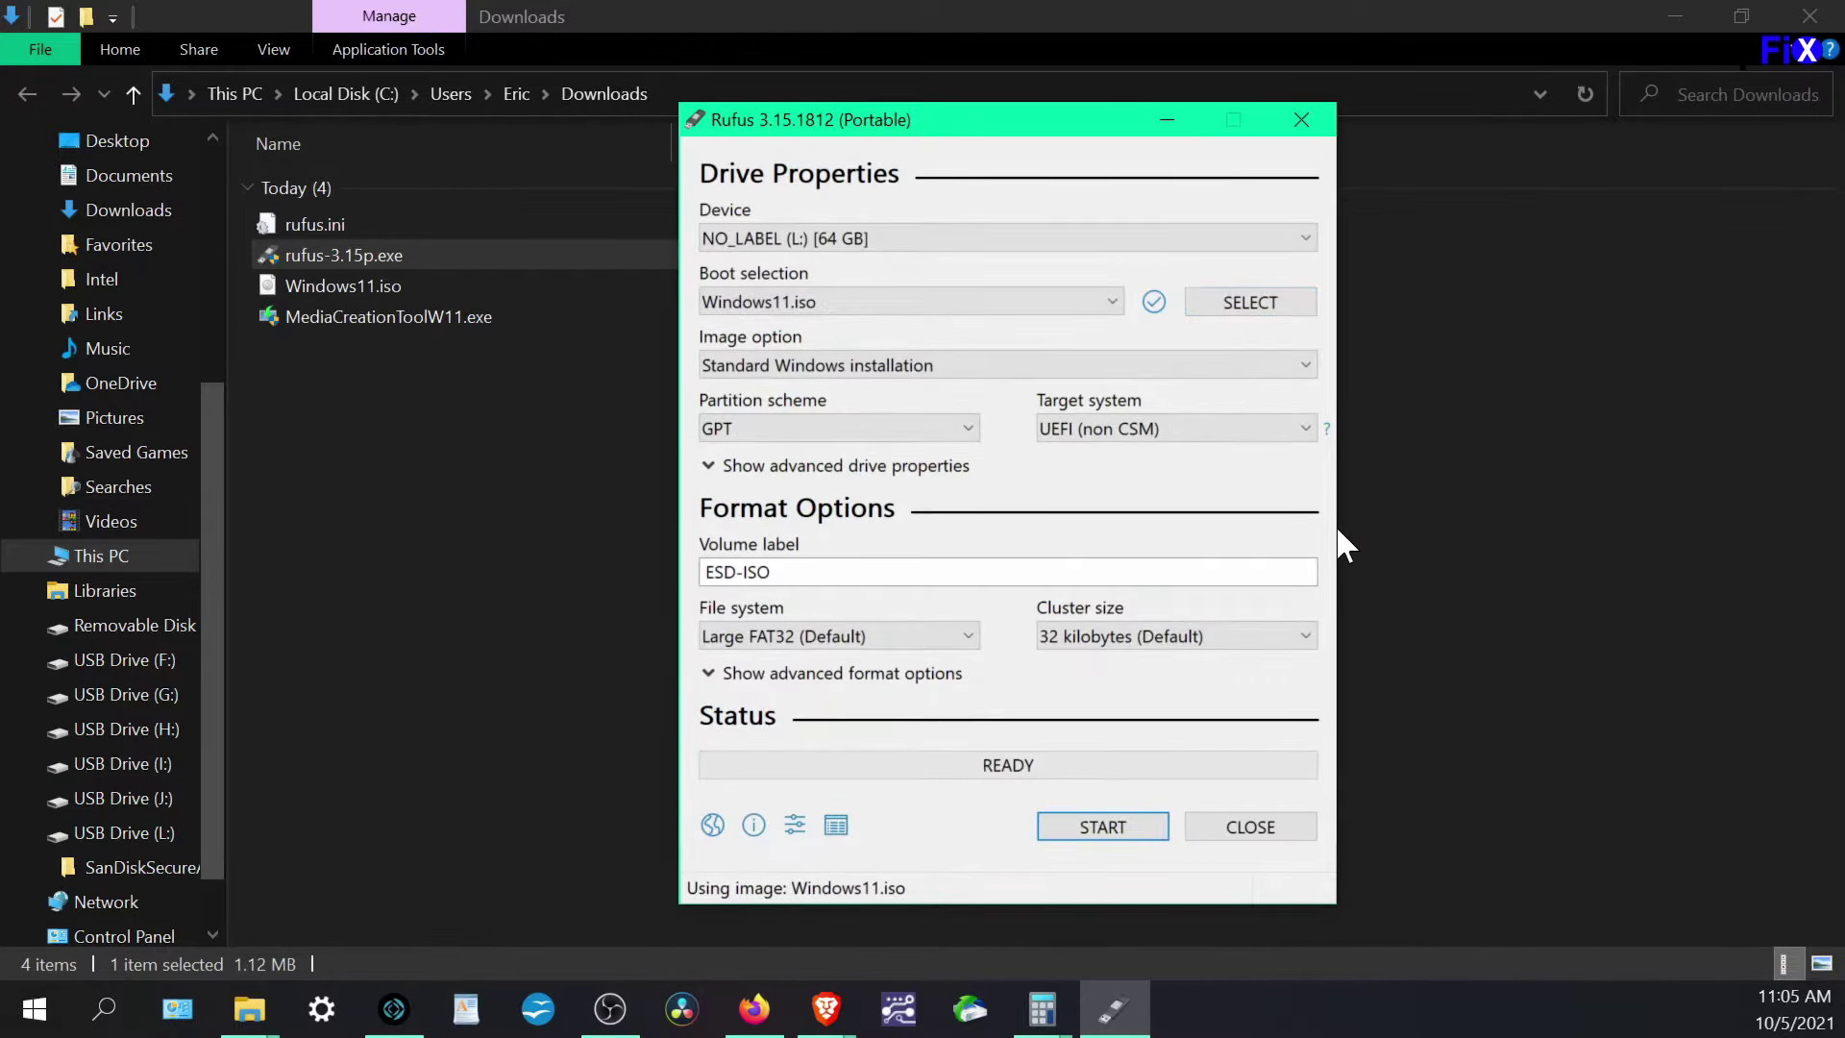
Step: Keep Standard Windows installation and change the volume label from ESD-ISO to 'Windows11 Install'
{"action": "left_click_drag", "start_coordinate": [980, 120], "coordinate": [920, 83]}
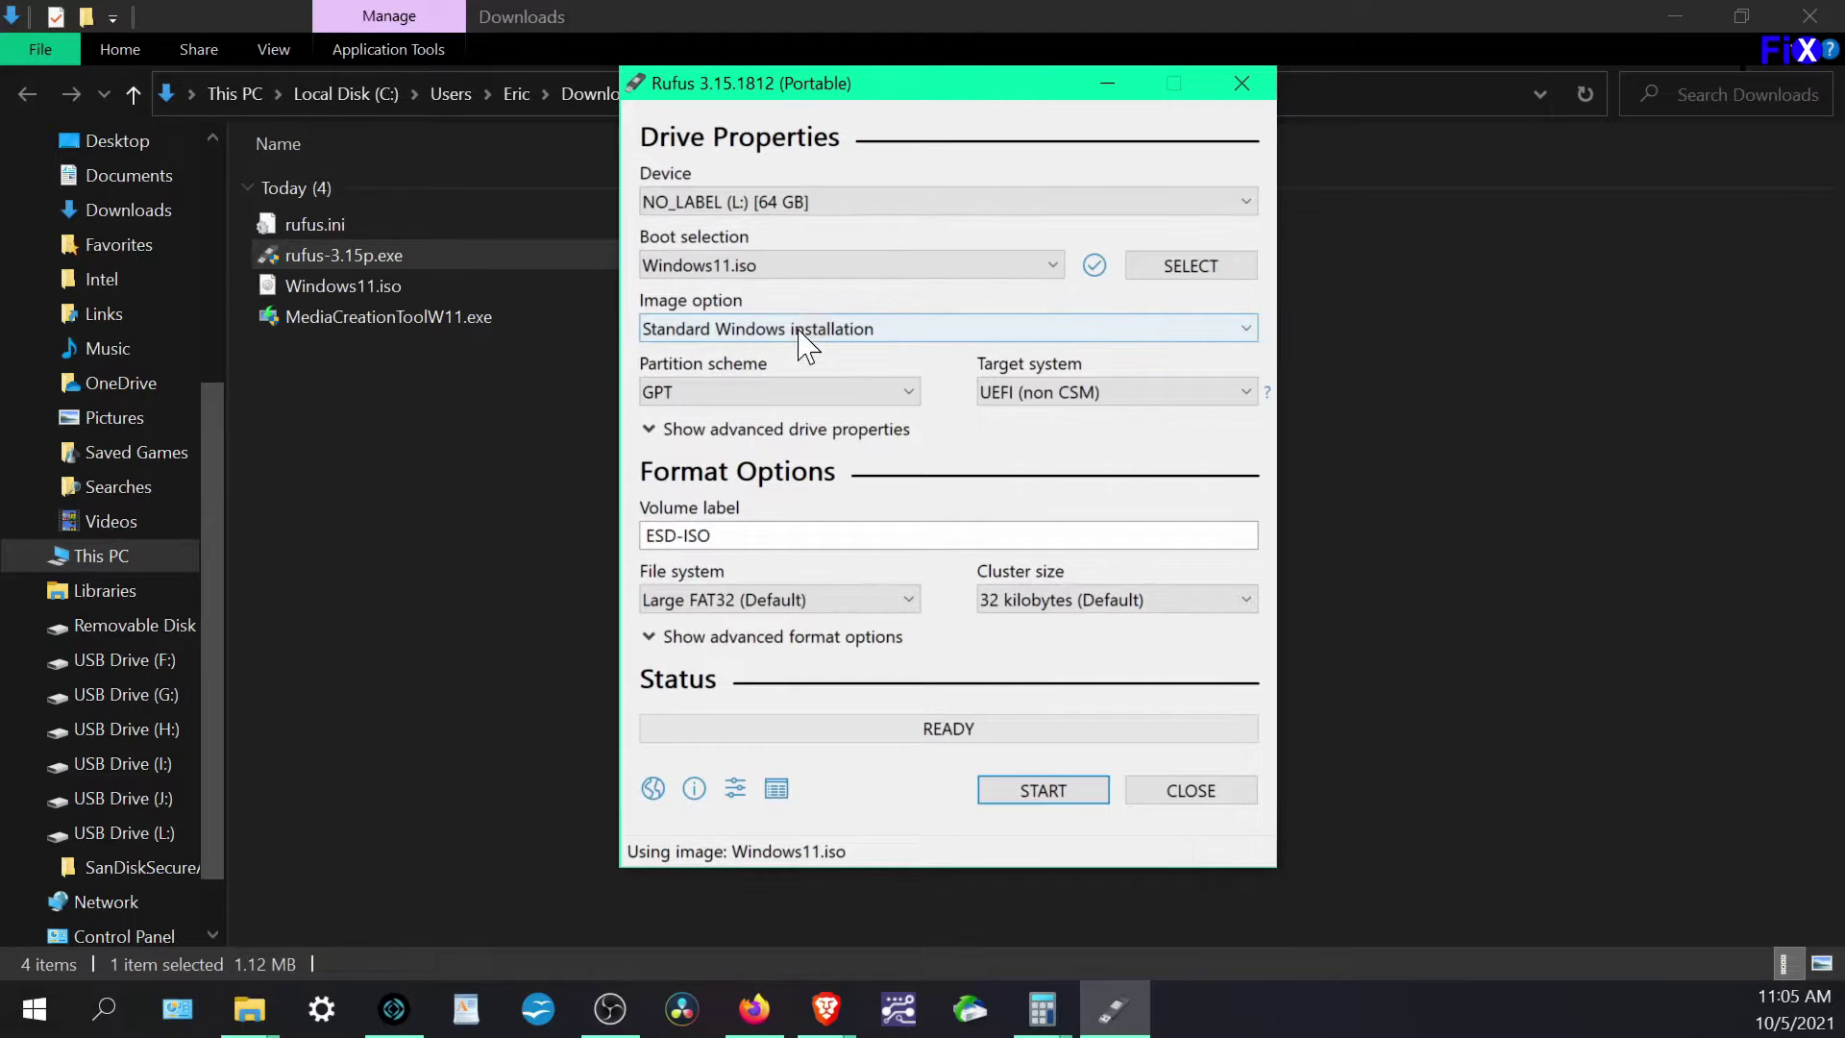
{"action": "left_click", "coordinate": [1041, 333]}
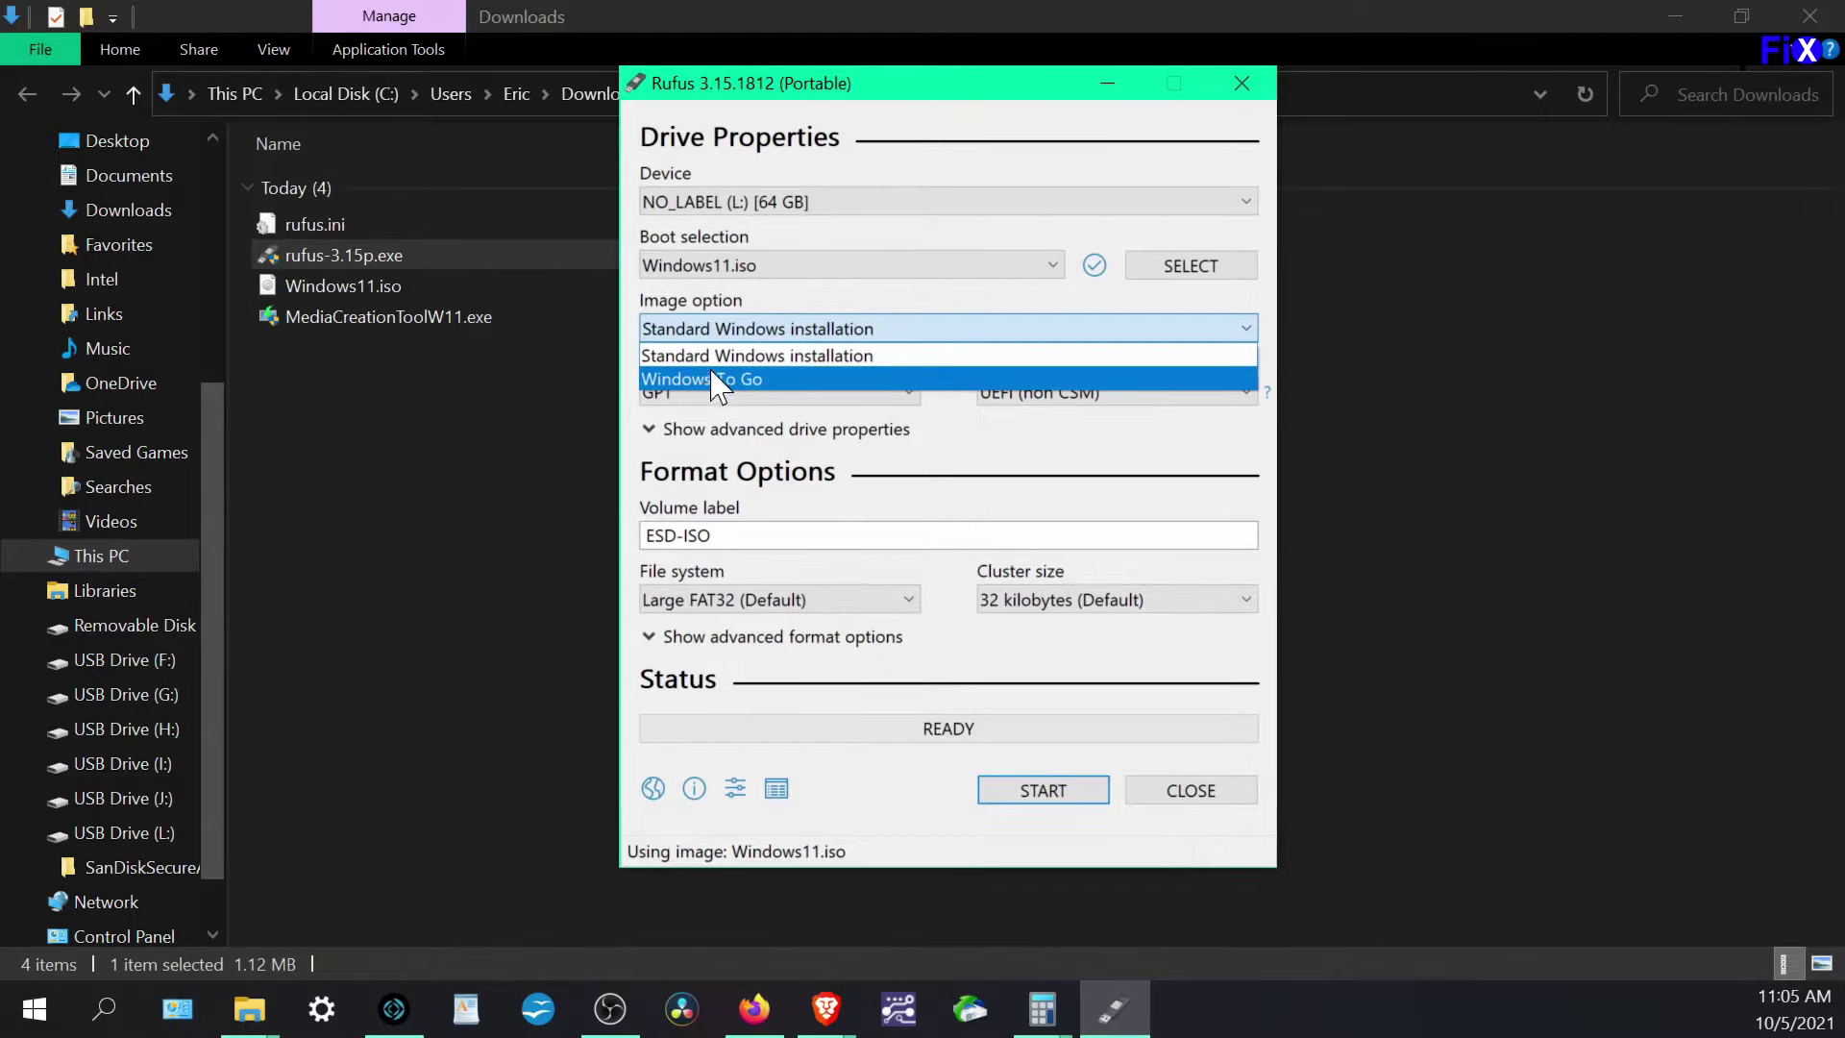
{"action": "left_click", "coordinate": [796, 358]}
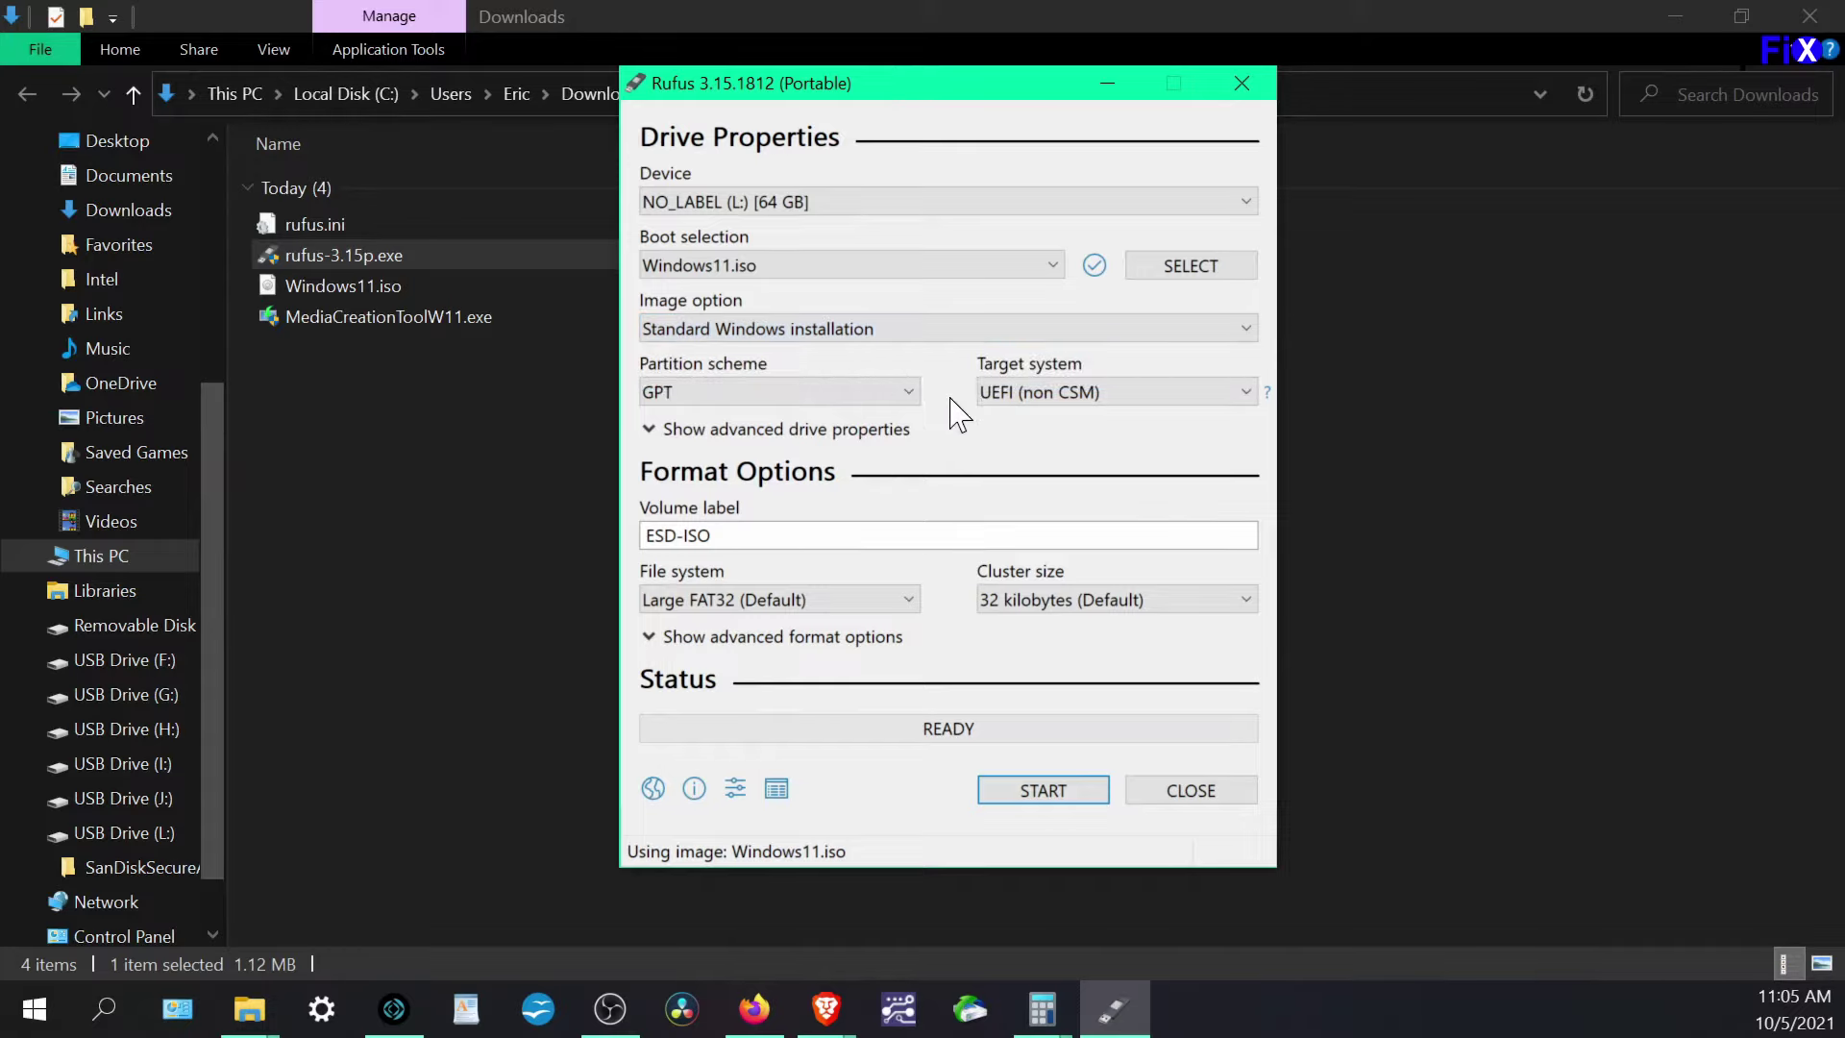
{"action": "left_click_drag", "start_coordinate": [961, 535], "coordinate": [561, 556]}
{"action": "type", "text": "Windows11 I"}
{"action": "key", "text": "BackSpace"}
{"action": "key", "text": "BackSpace"}
{"action": "key", "text": "BackSpace"}
{"action": "key", "text": "BackSpace"}
{"action": "type", "text": "11 Install"}
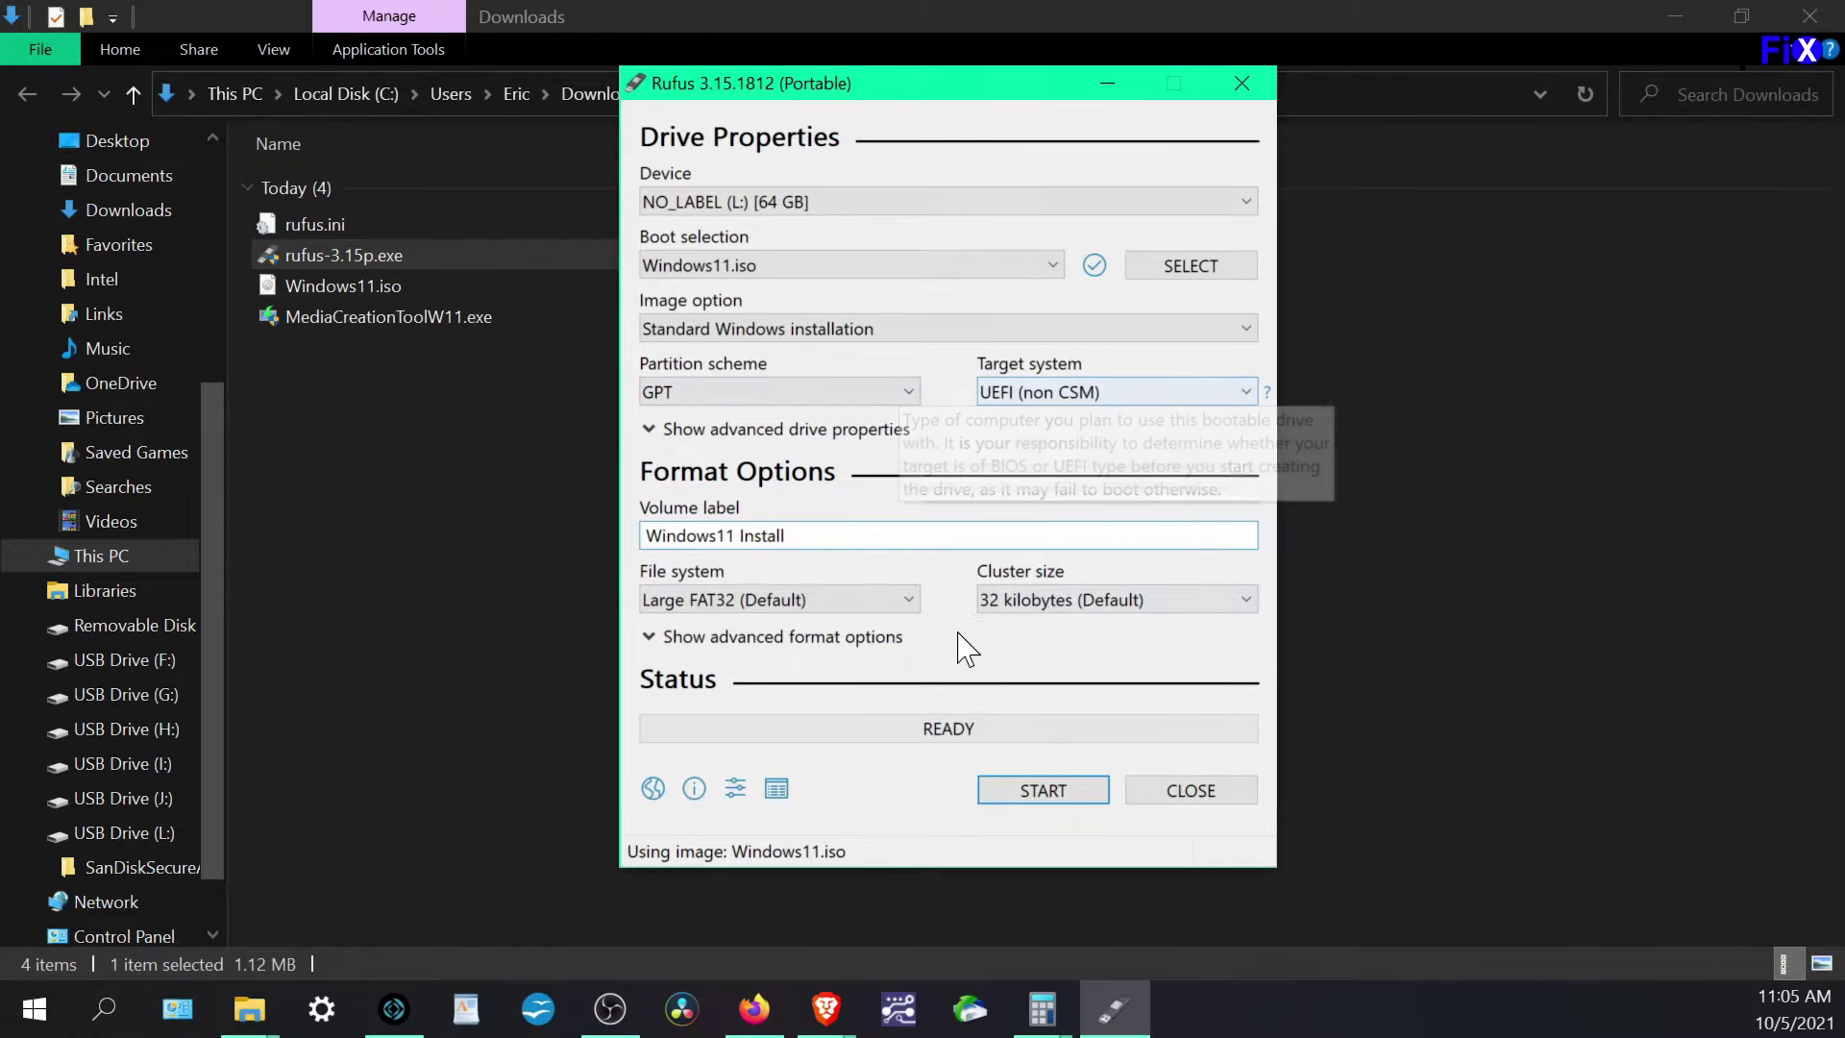
Step: Set the file system to NTFS, confirm NO_LABEL (L:) as the target drive, and start writing
{"action": "left_click", "coordinate": [880, 600]}
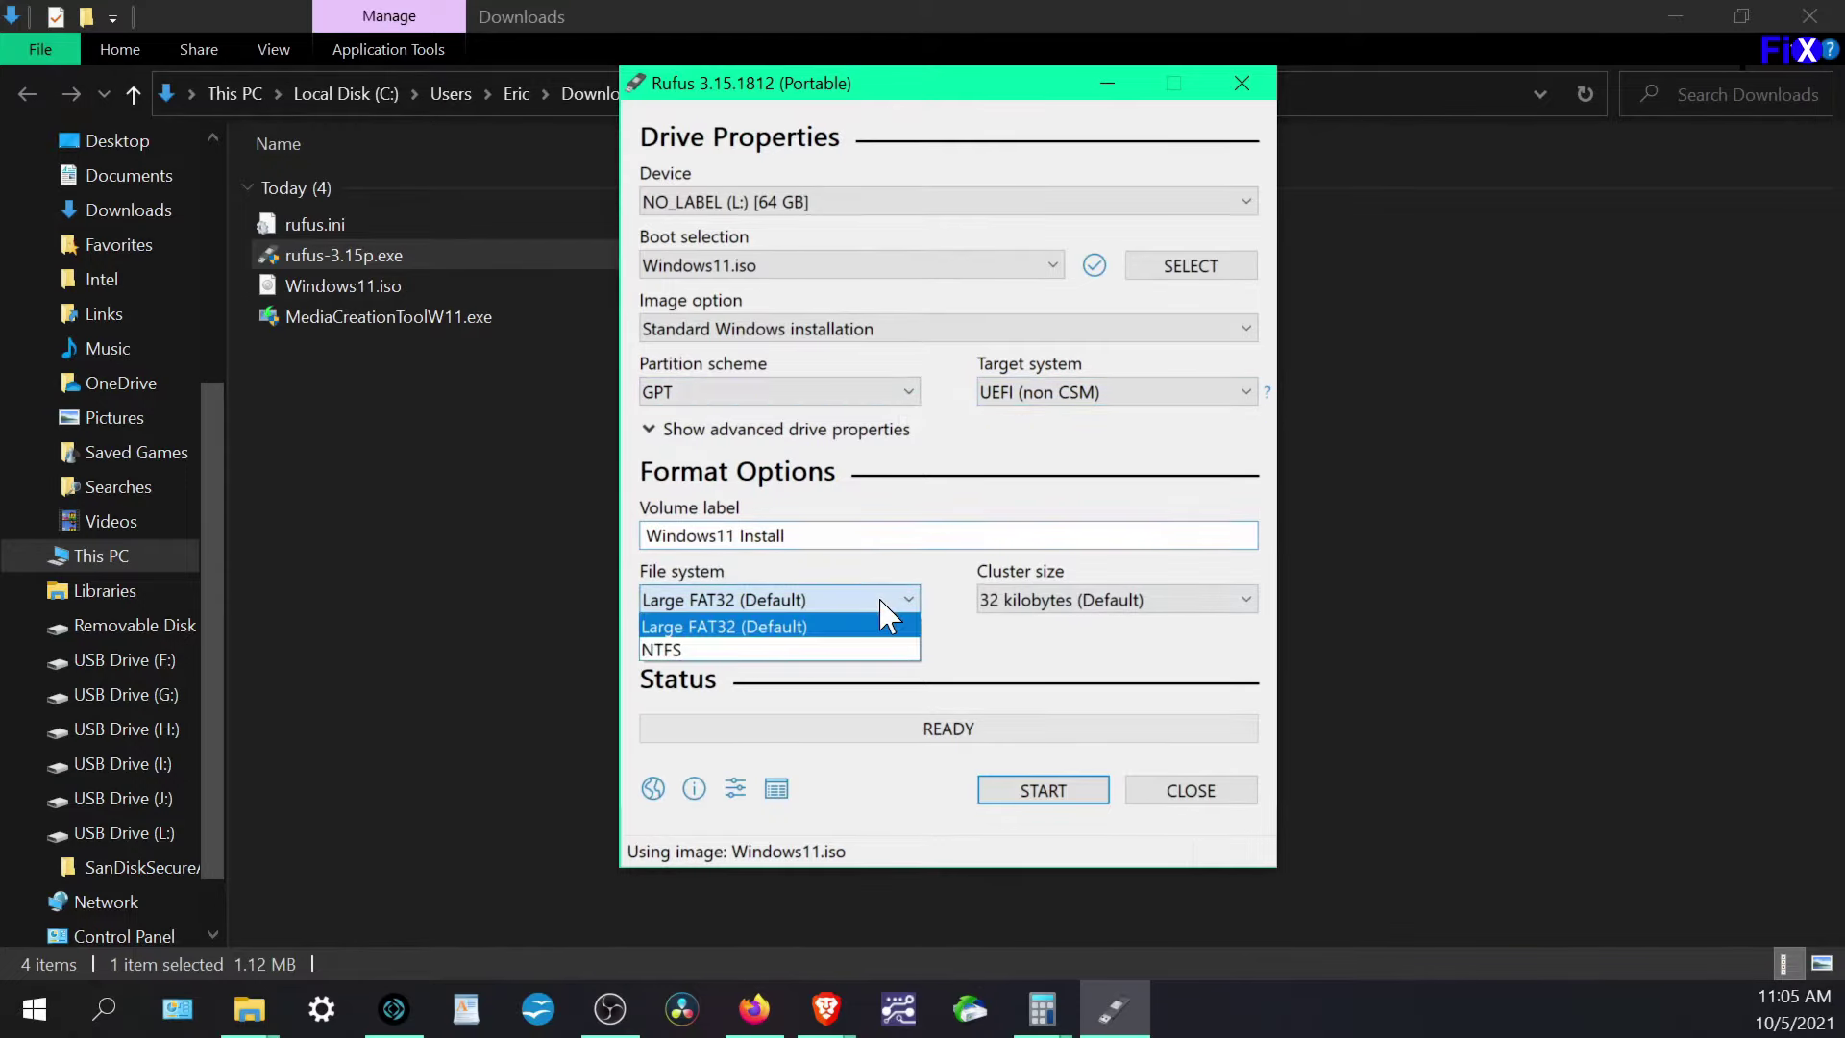
{"action": "left_click", "coordinate": [778, 651]}
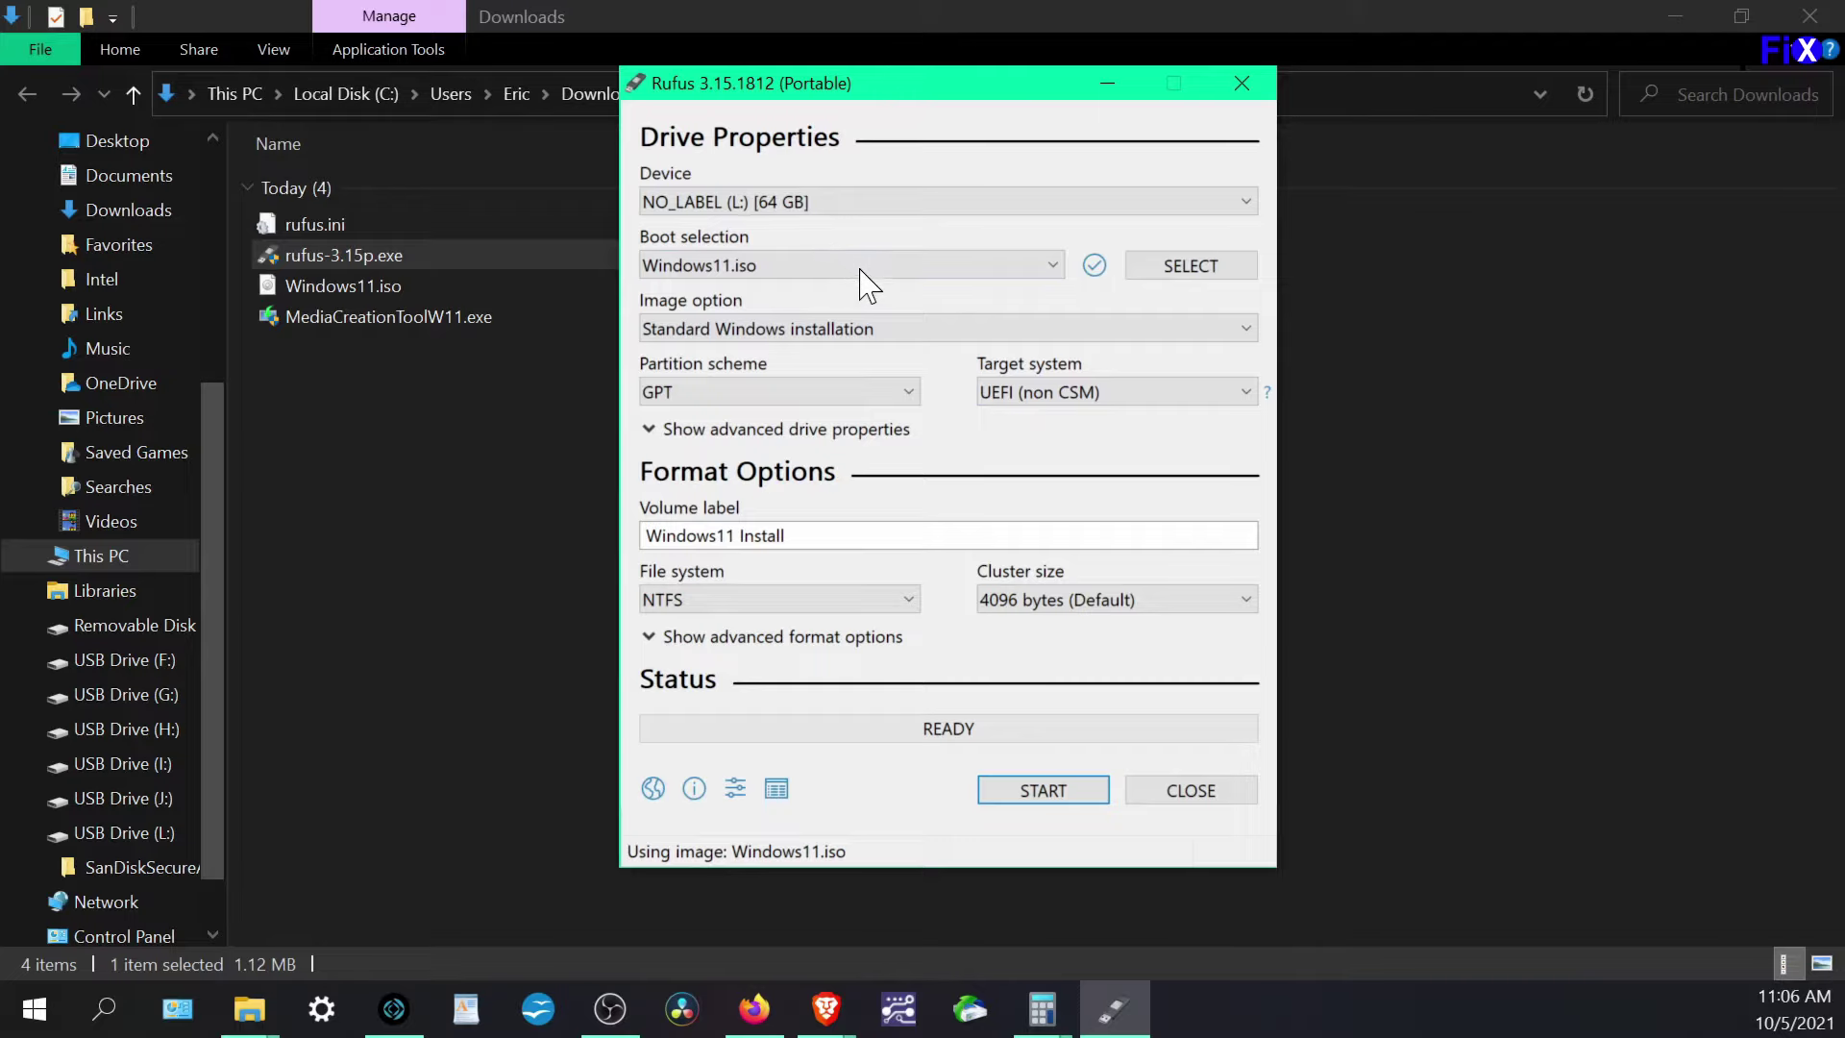
{"action": "left_click", "coordinate": [803, 205]}
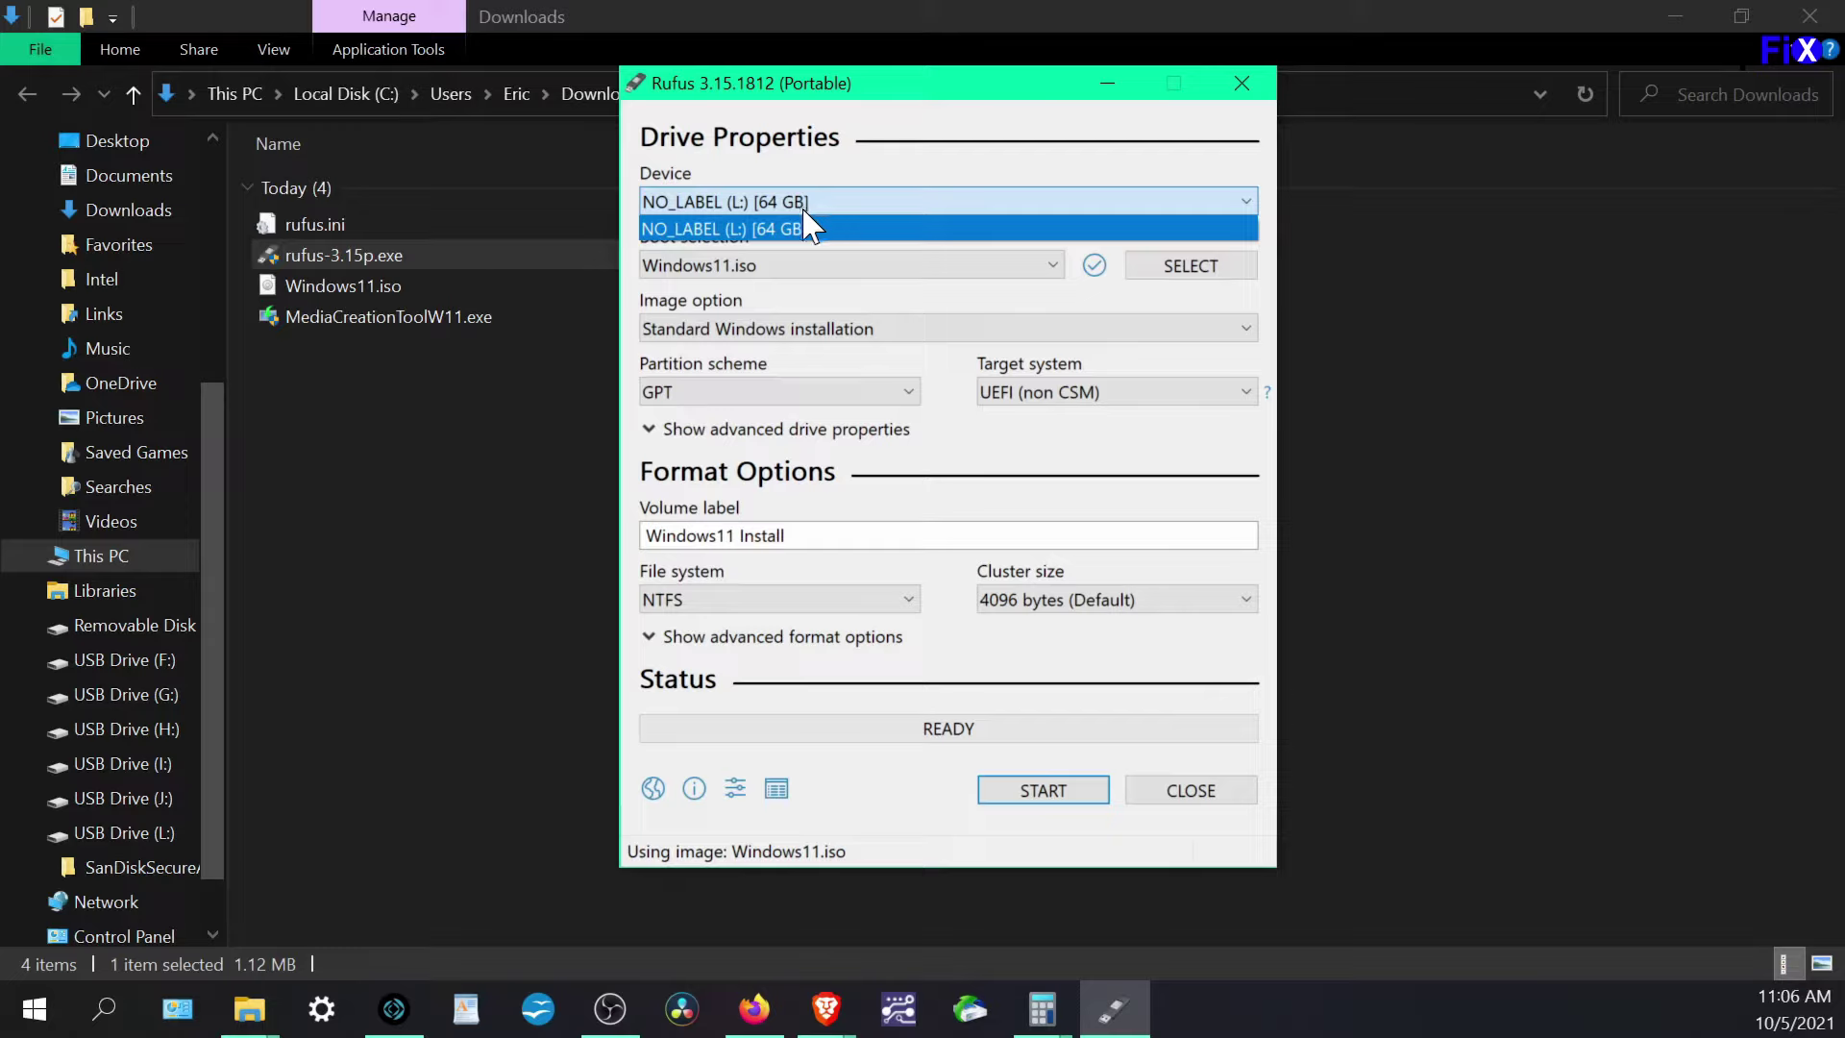
{"action": "left_click", "coordinate": [805, 227]}
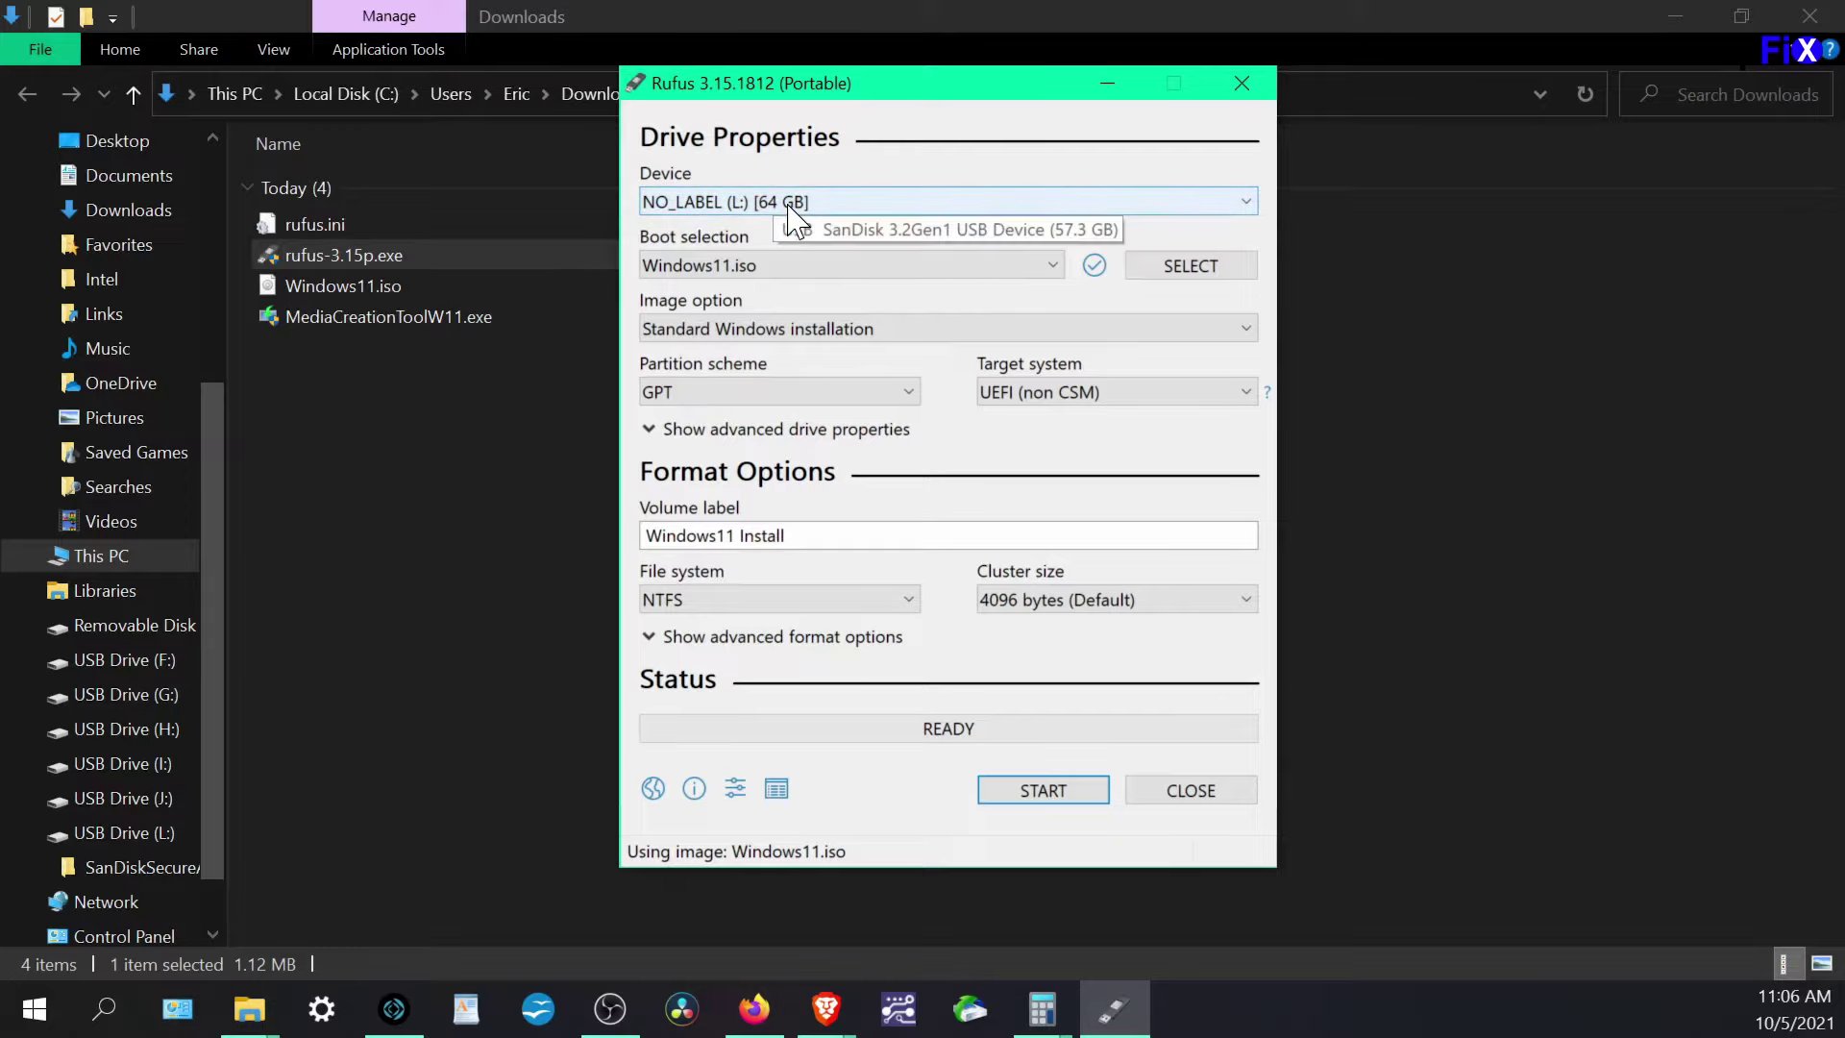
{"action": "left_click", "coordinate": [795, 206]}
{"action": "left_click", "coordinate": [801, 205]}
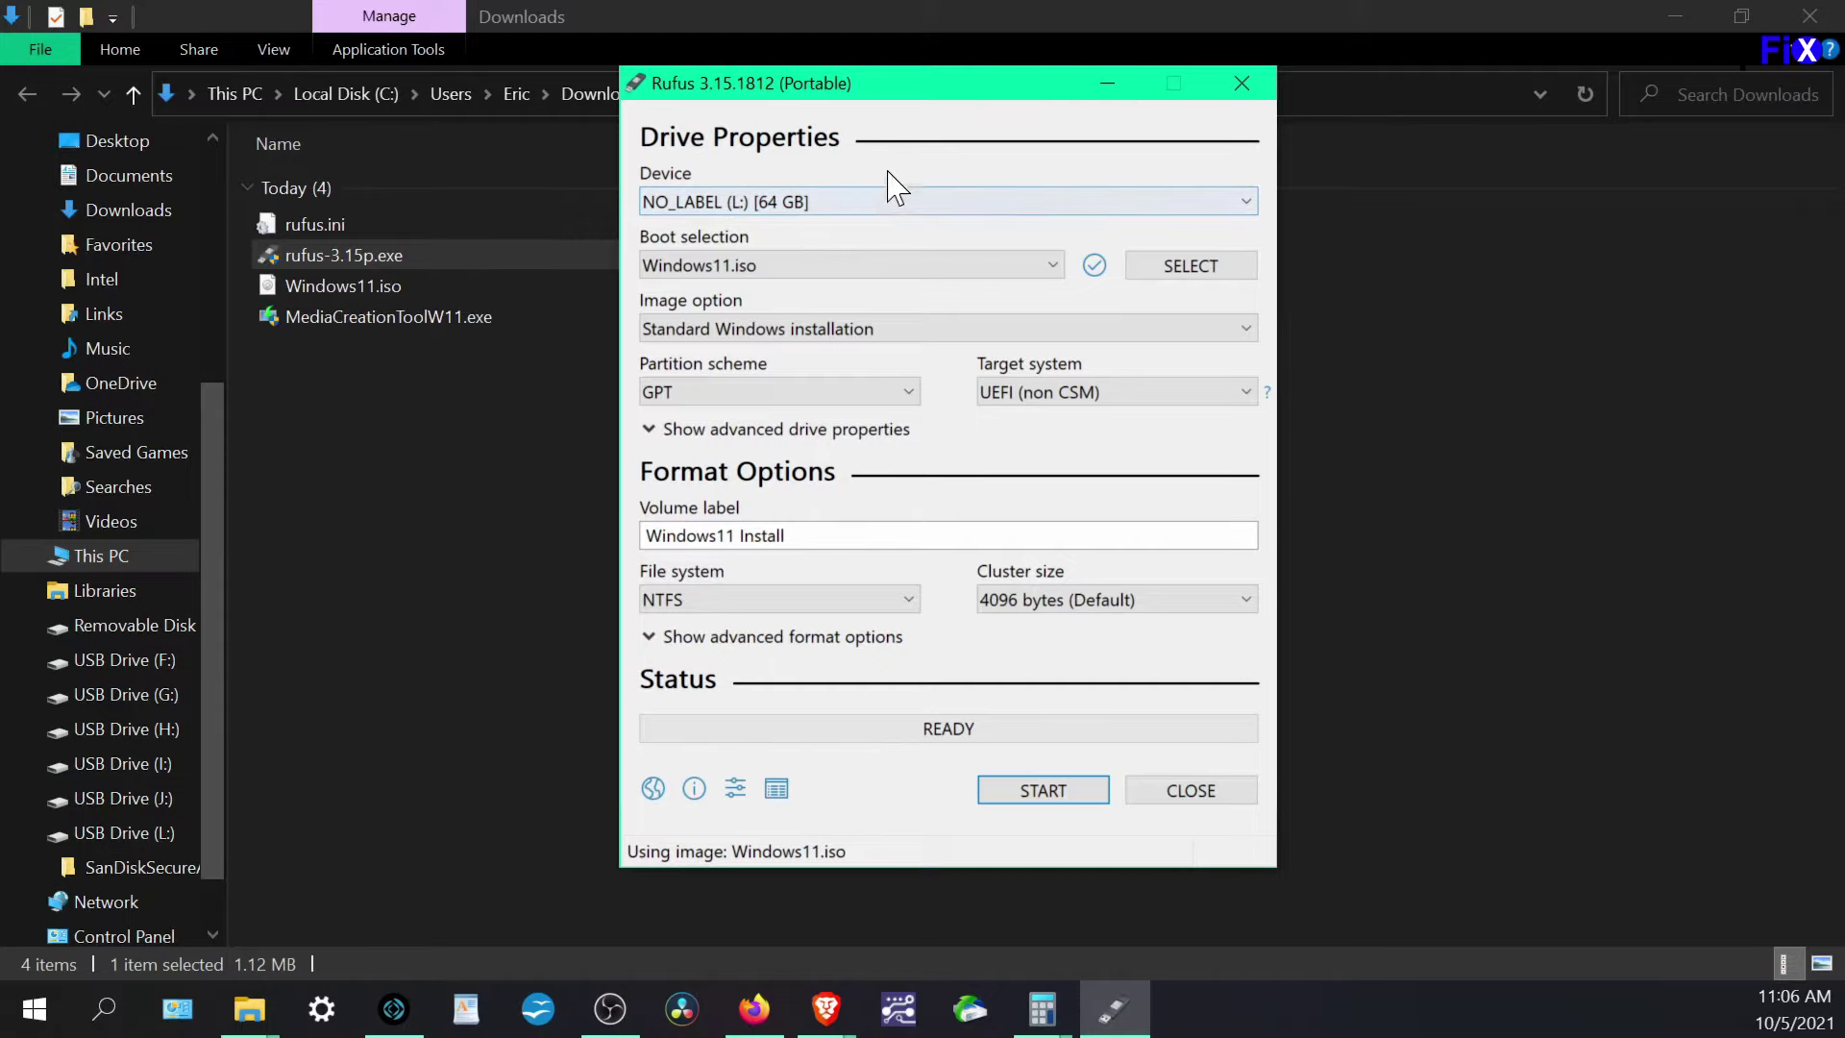
{"action": "left_click", "coordinate": [1006, 792]}
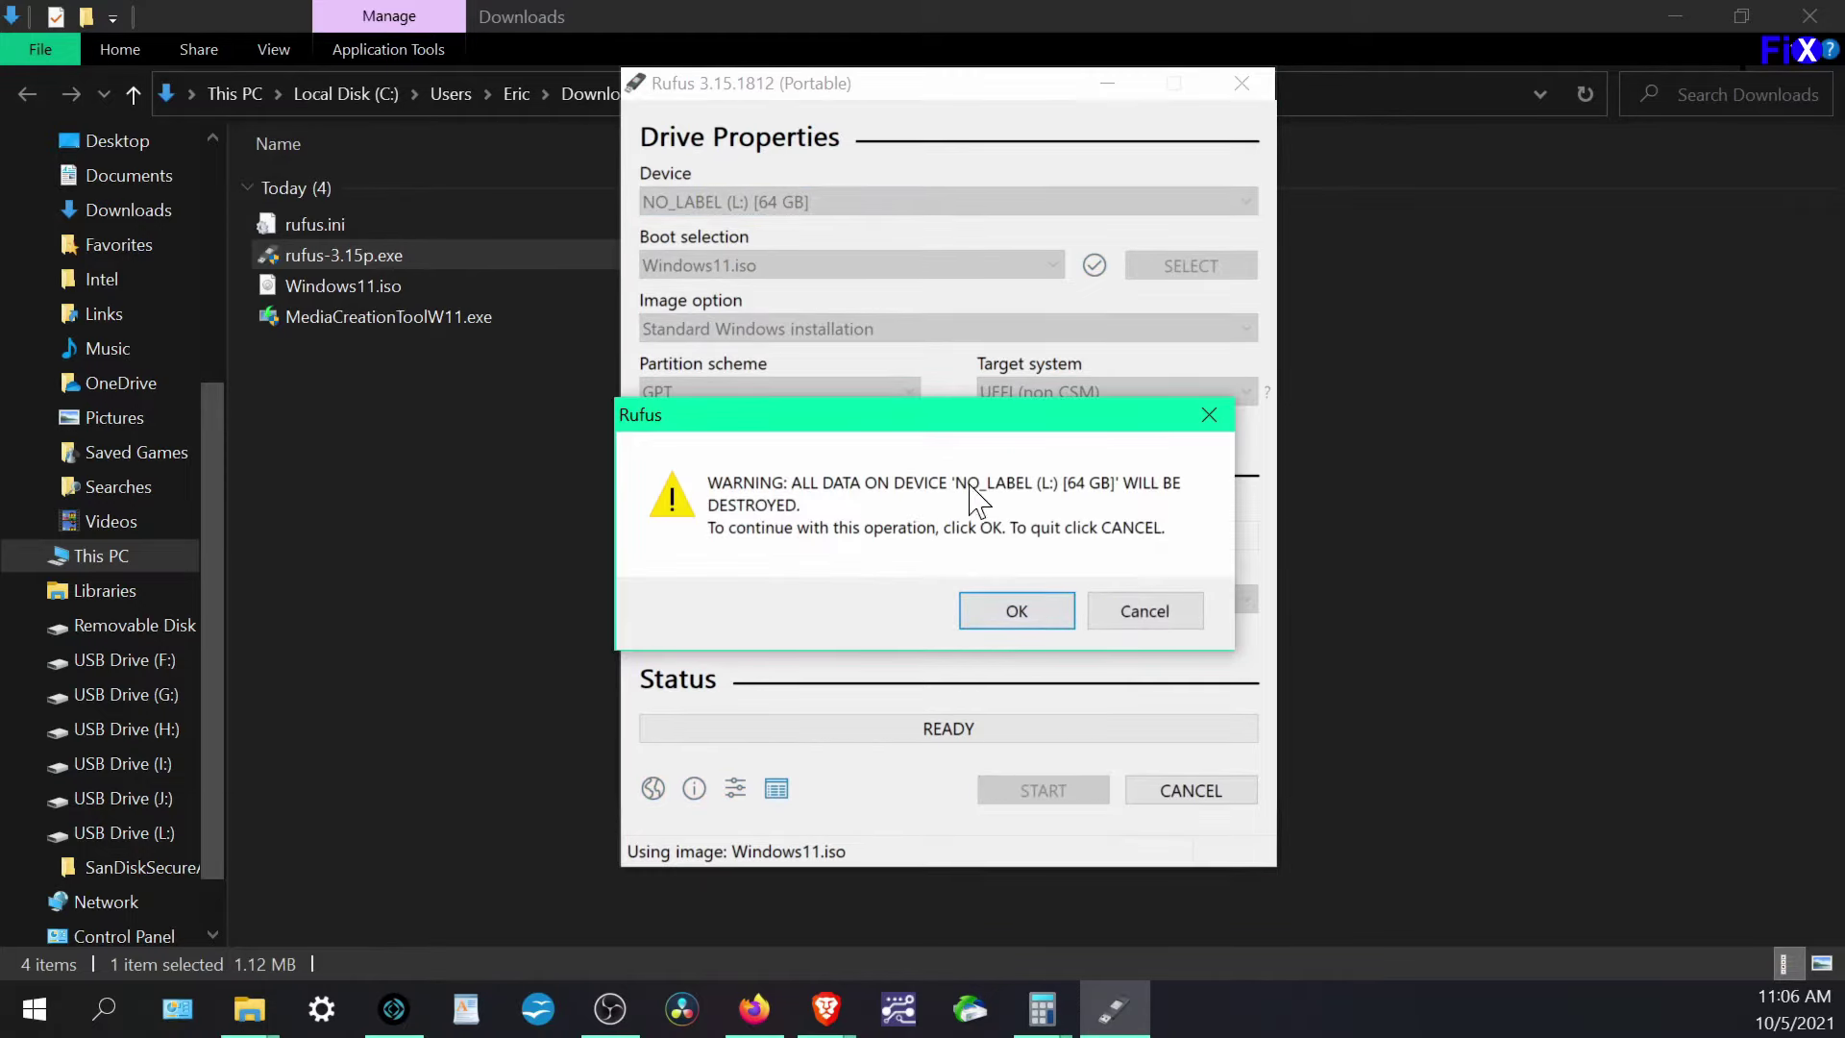
Step: Accept the data-erase warning so Windows11.iso is written to the 64 GB USB drive
{"action": "left_click_drag", "start_coordinate": [895, 421], "coordinate": [817, 449]}
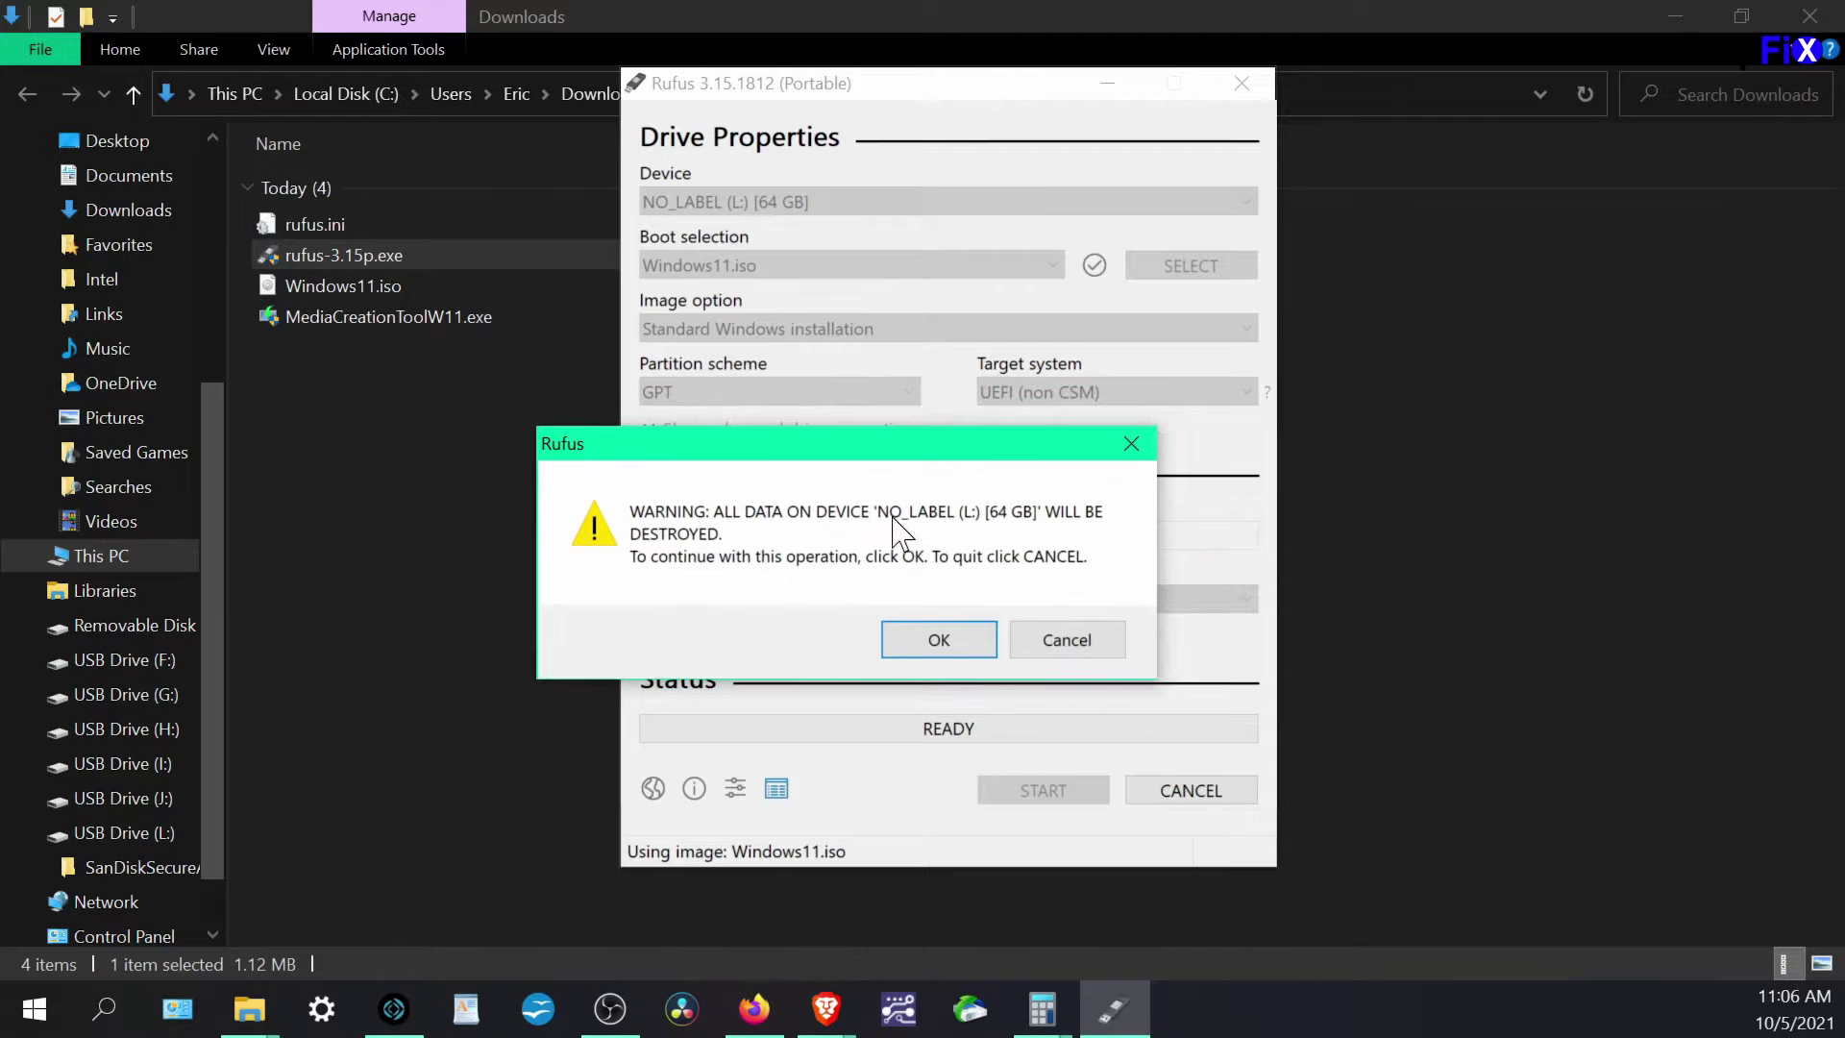
{"action": "left_click", "coordinate": [966, 646]}
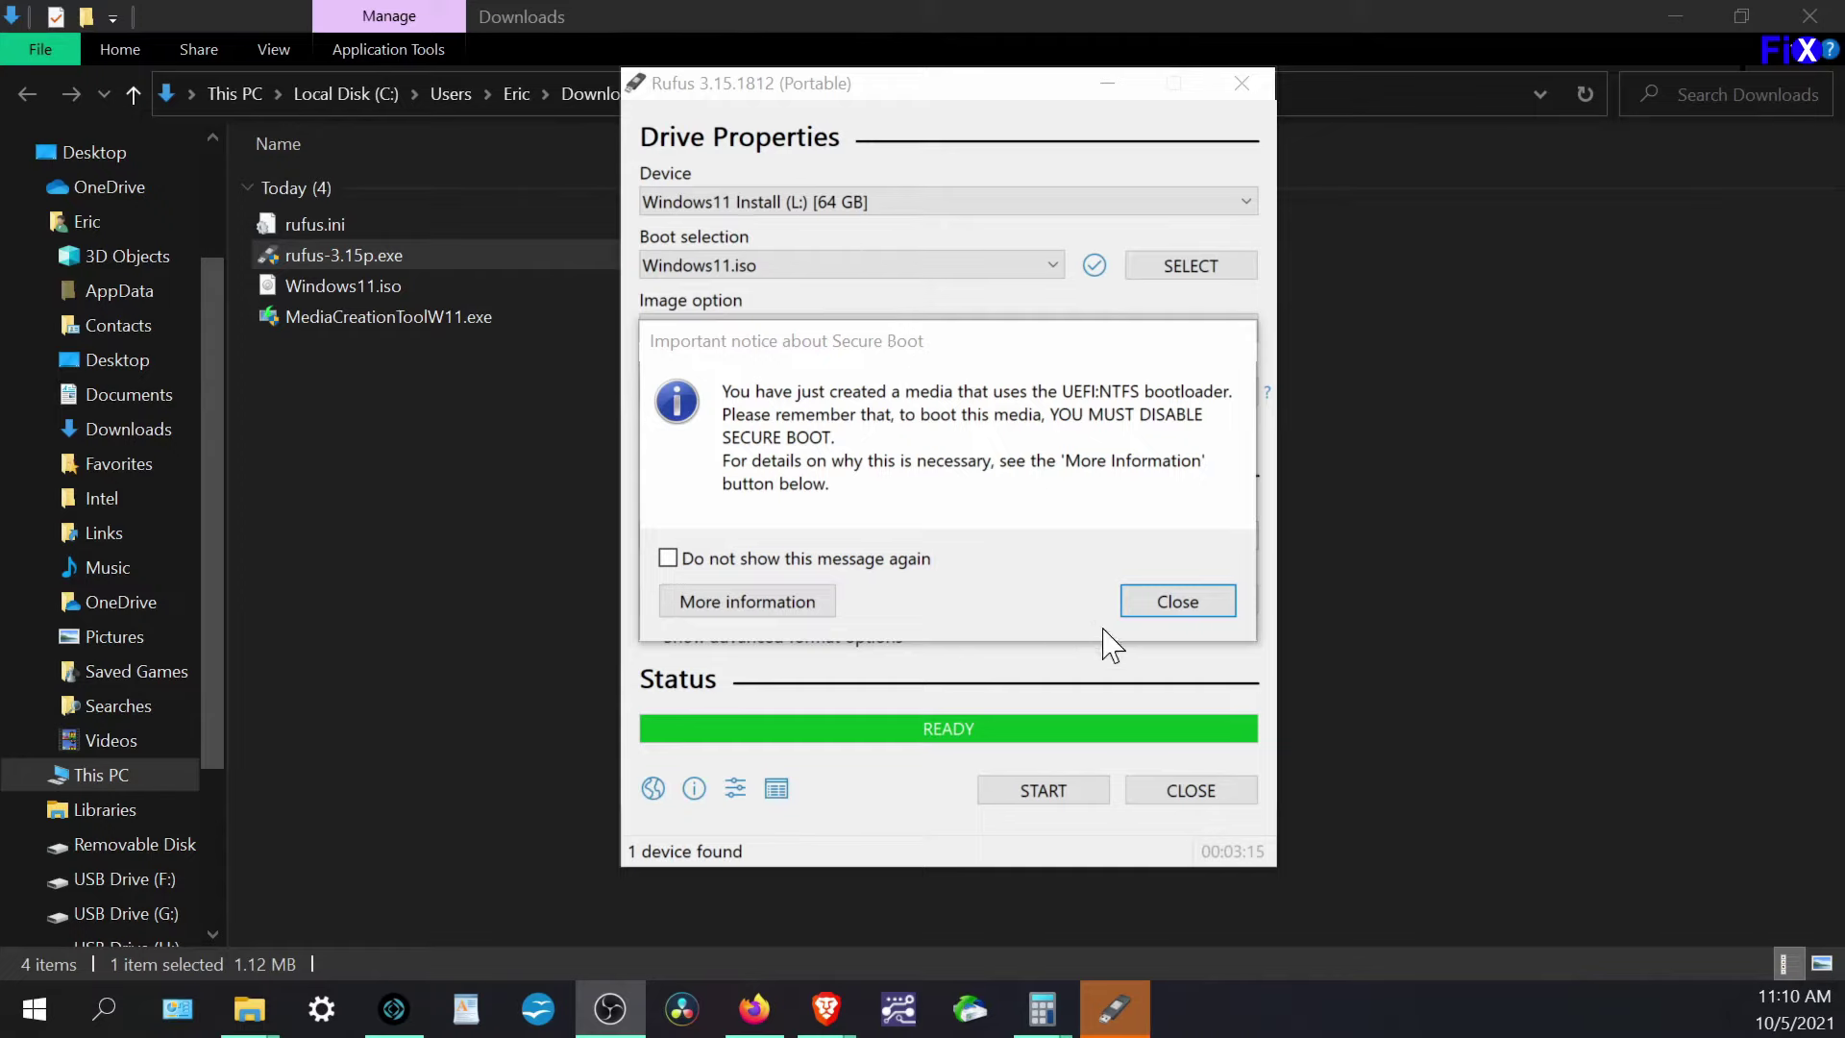
{"action": "key", "text": "Return"}
Step: Close the UEFI:NTFS Secure Boot notice, leaving Windows11 Install (L:) at READY
{"action": "left_click", "coordinate": [1161, 604]}
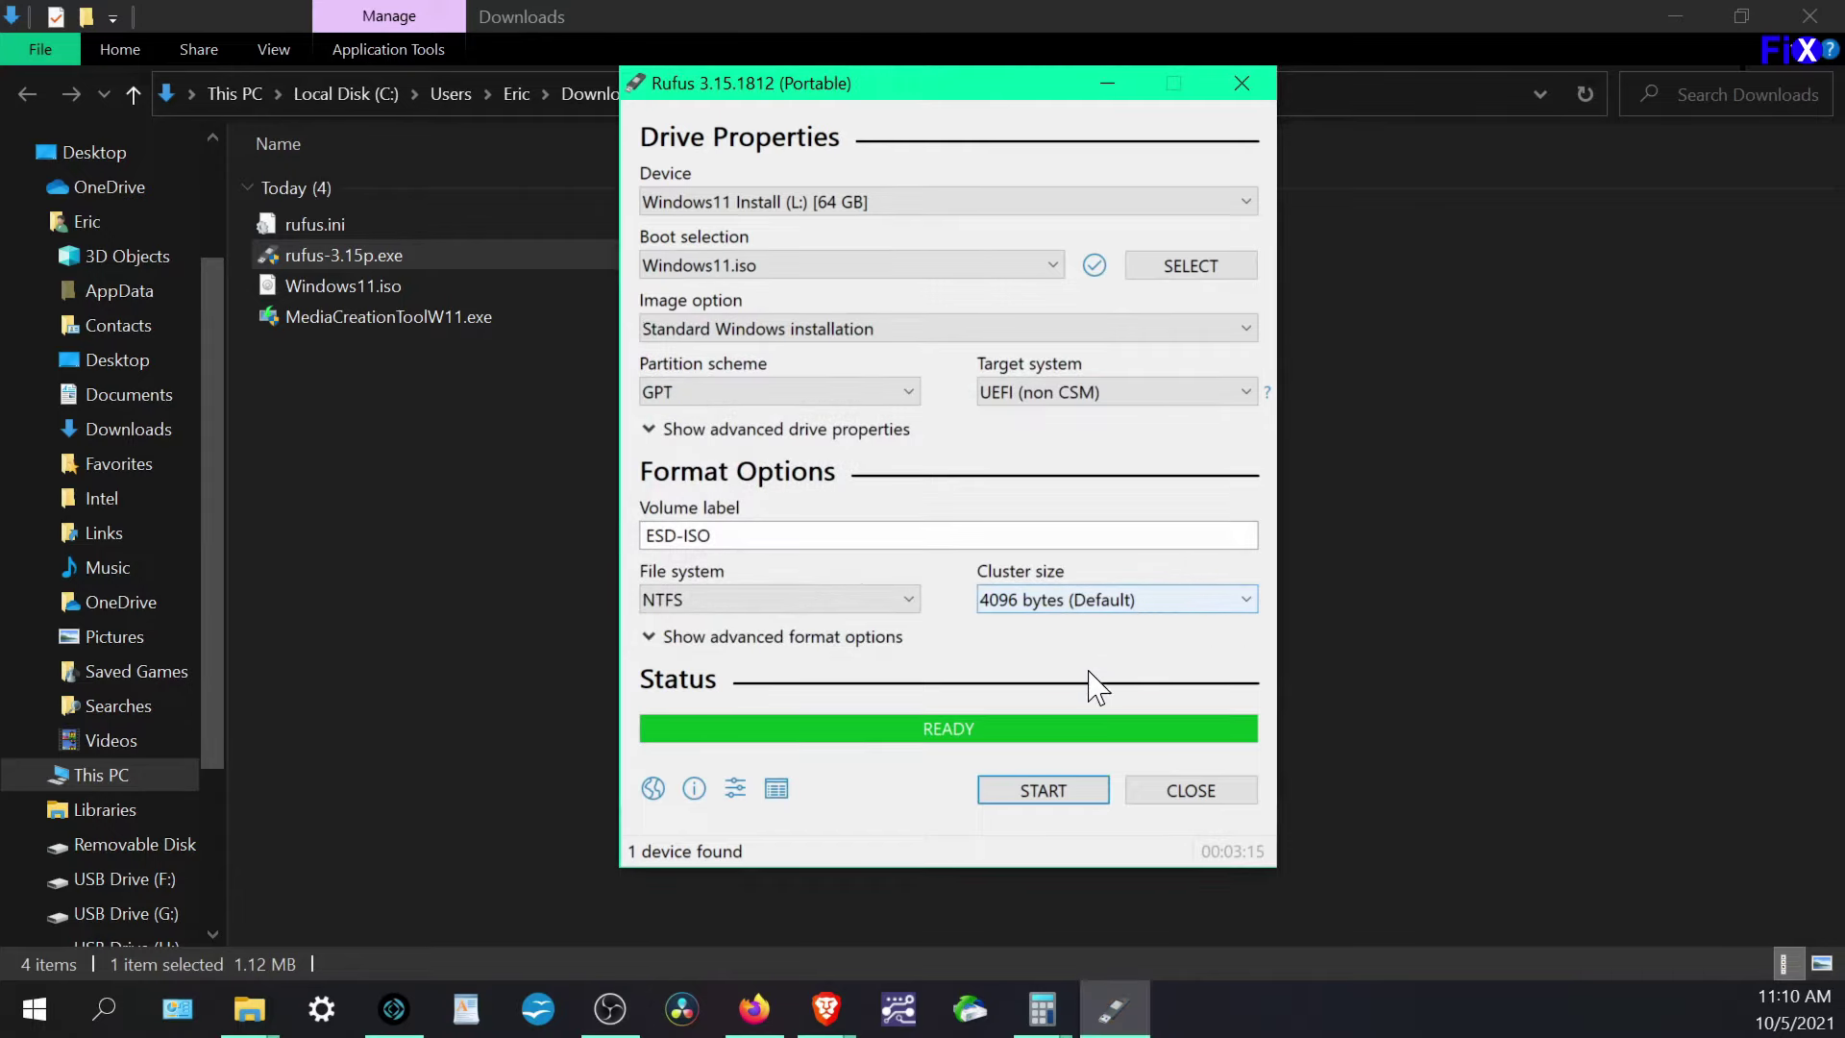